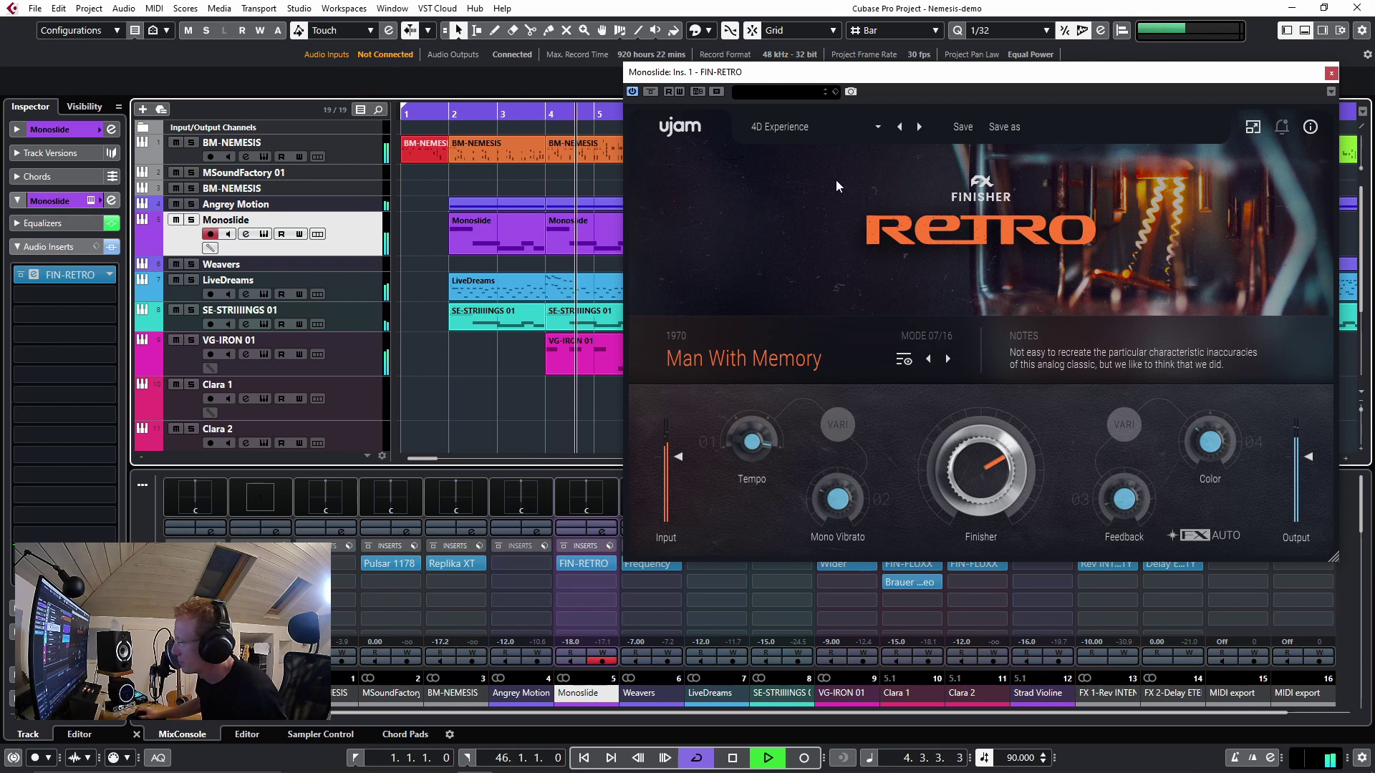
- Stop playback and view the factory preset categories available in the FIN-RETRO plug-in
{"action": "key", "text": "space"}
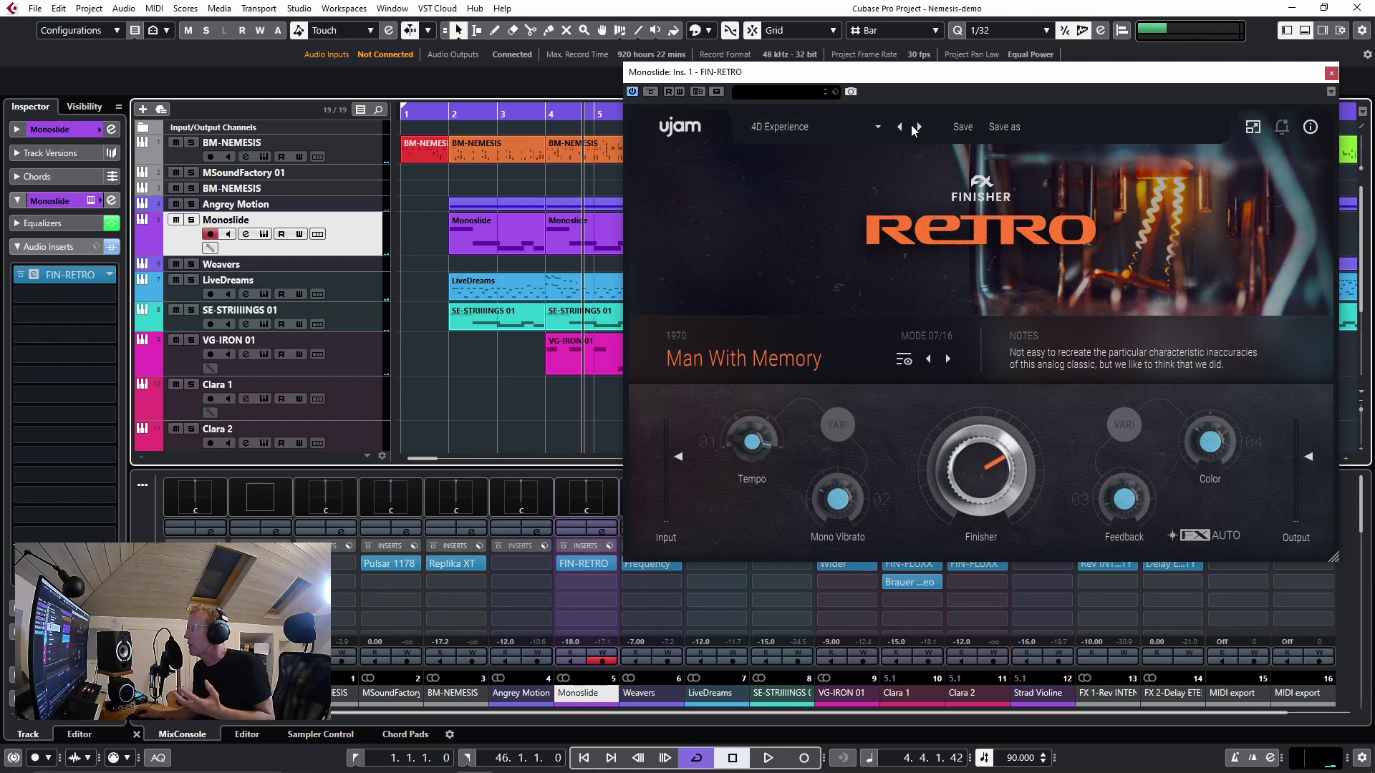
{"action": "left_click", "coordinate": [809, 124]}
{"action": "mouse_move", "coordinate": [809, 141]}
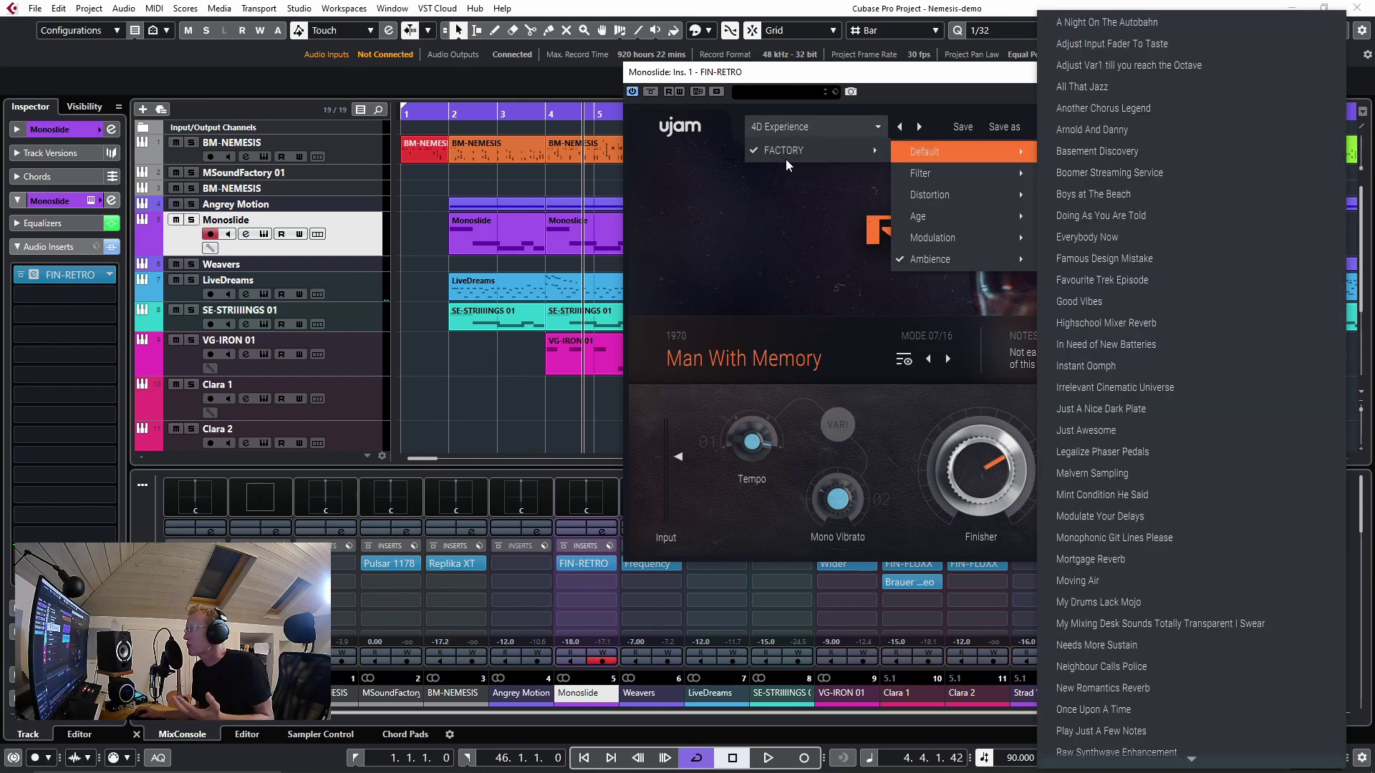
{"action": "left_click", "coordinate": [779, 177]}
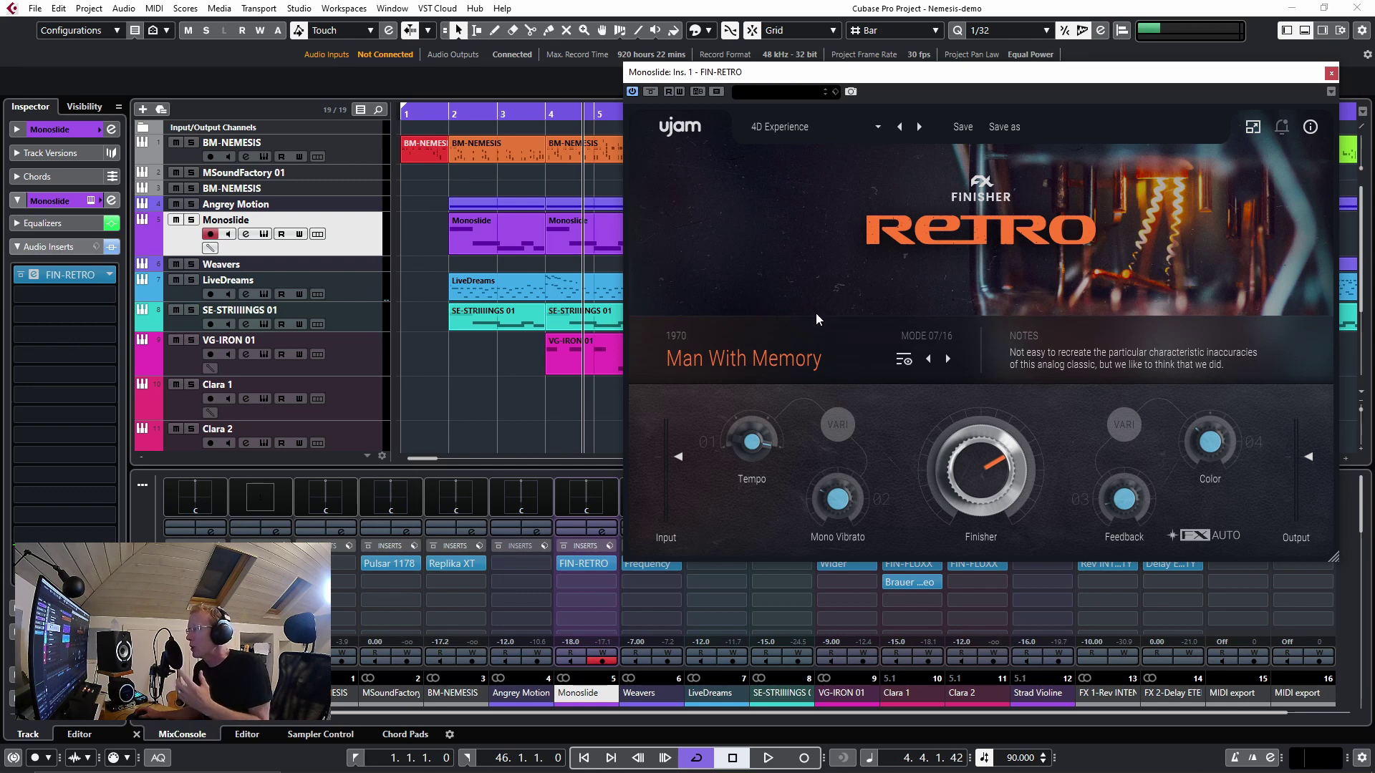
- Browse FIN-RETRO's mode lists for the decades 1960, 1970, 1980 and 1990
{"action": "left_click", "coordinate": [759, 360]}
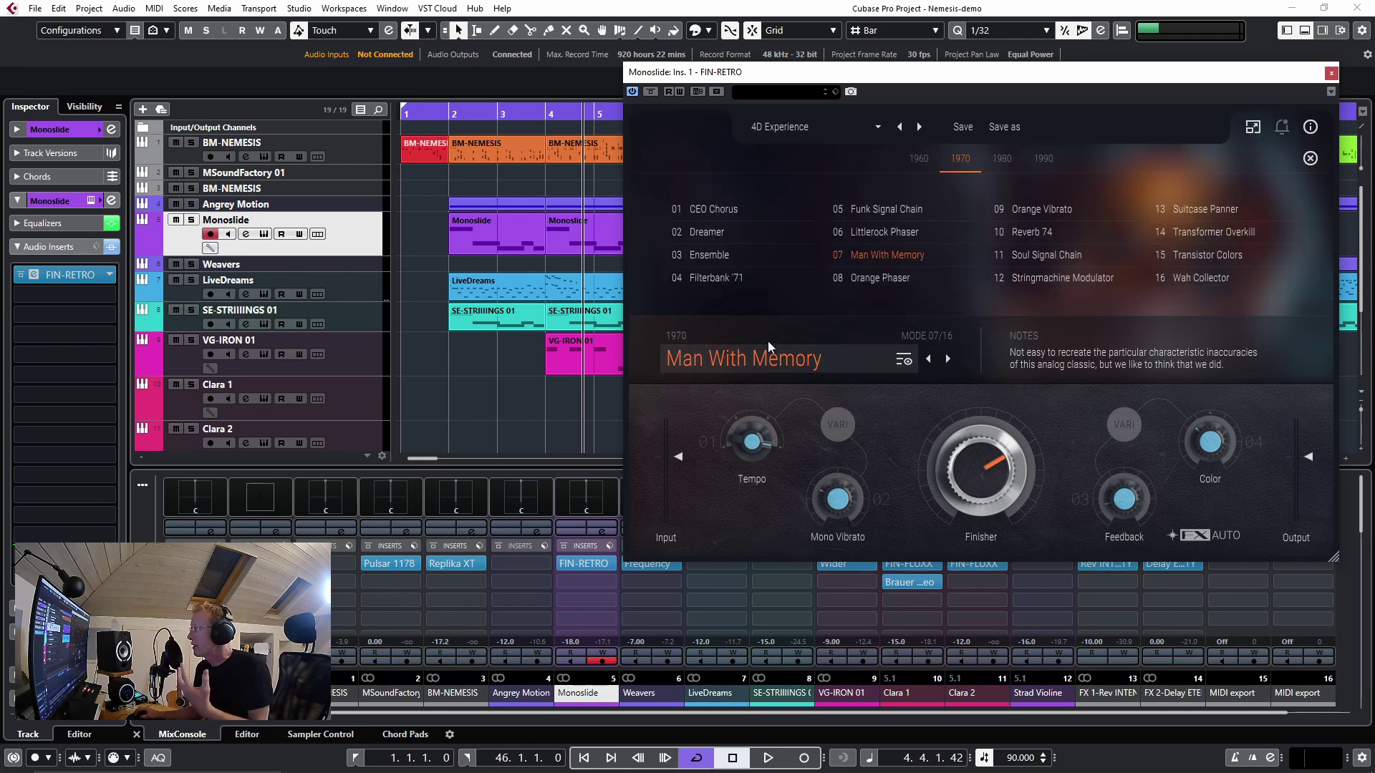
{"action": "left_click", "coordinate": [922, 160]}
{"action": "left_click", "coordinate": [960, 160]}
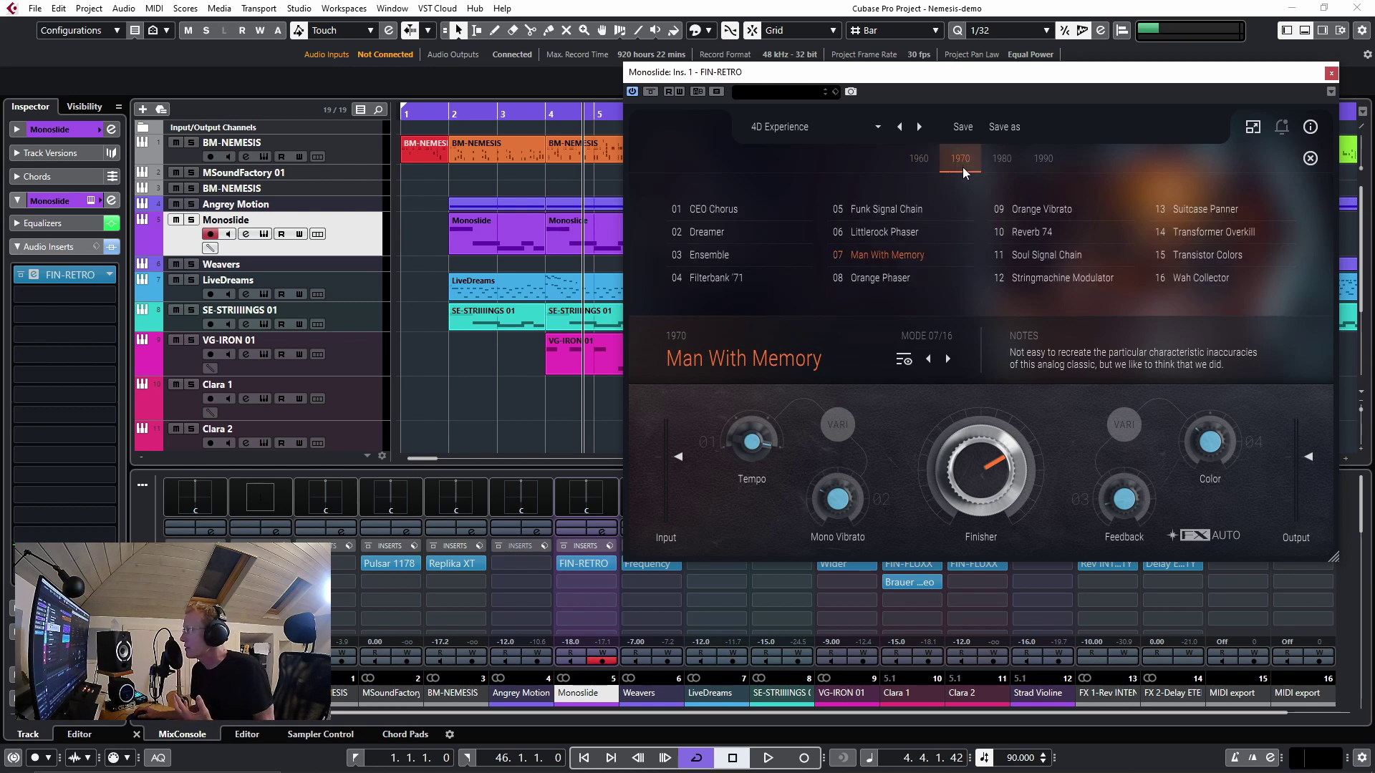
{"action": "left_click", "coordinate": [1000, 160]}
{"action": "left_click", "coordinate": [1040, 162]}
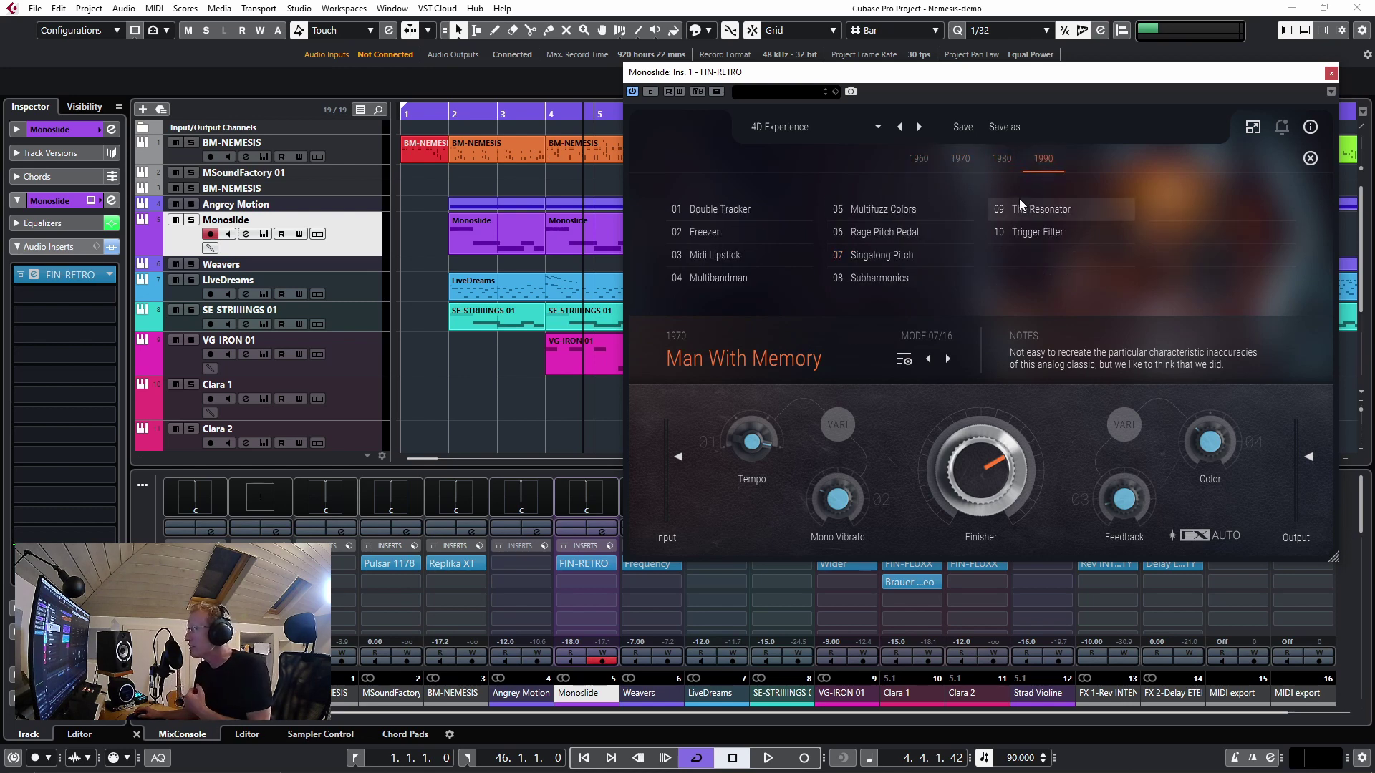
- Try the 1990 modes Double Tracker and Freezer in FIN-RETRO, and finish on Rage Pitch Pedal
{"action": "left_click", "coordinate": [732, 211]}
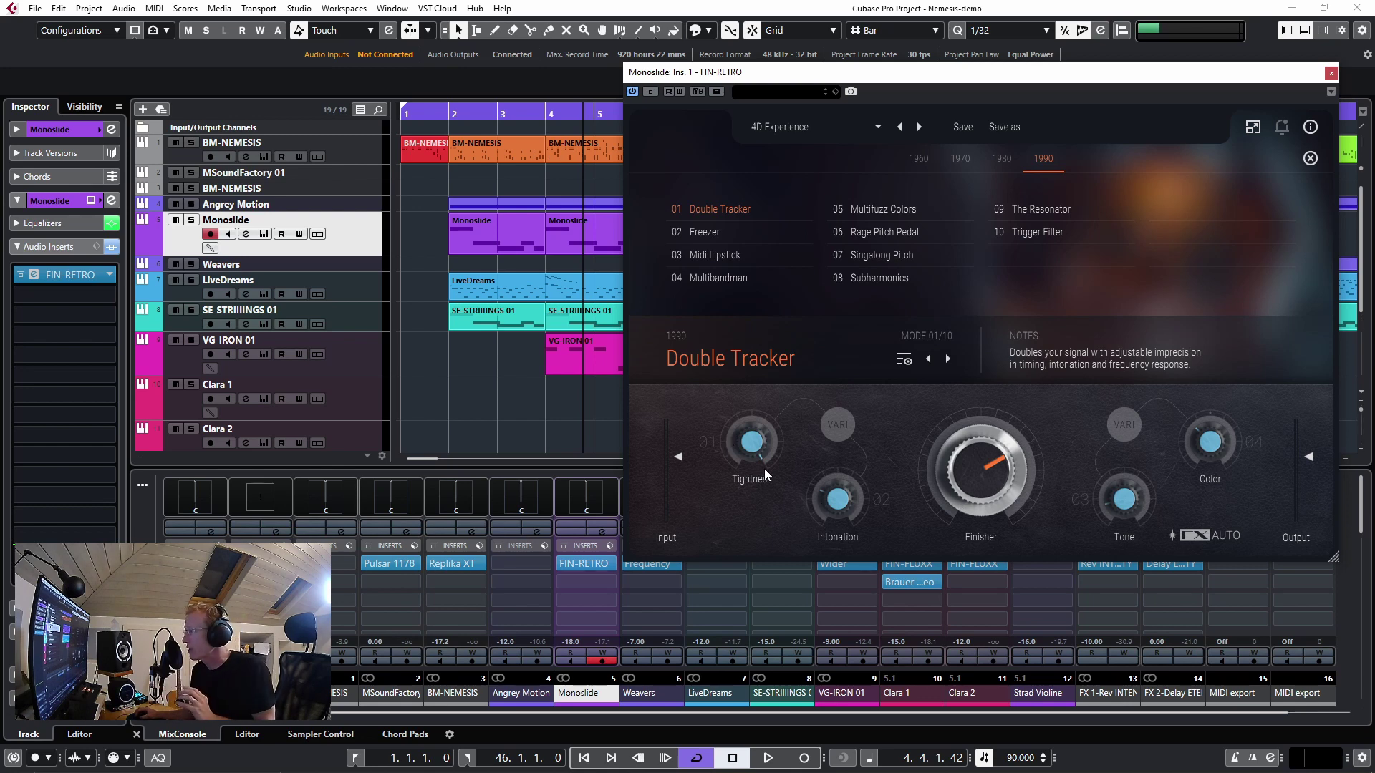
{"action": "left_click", "coordinate": [731, 236]}
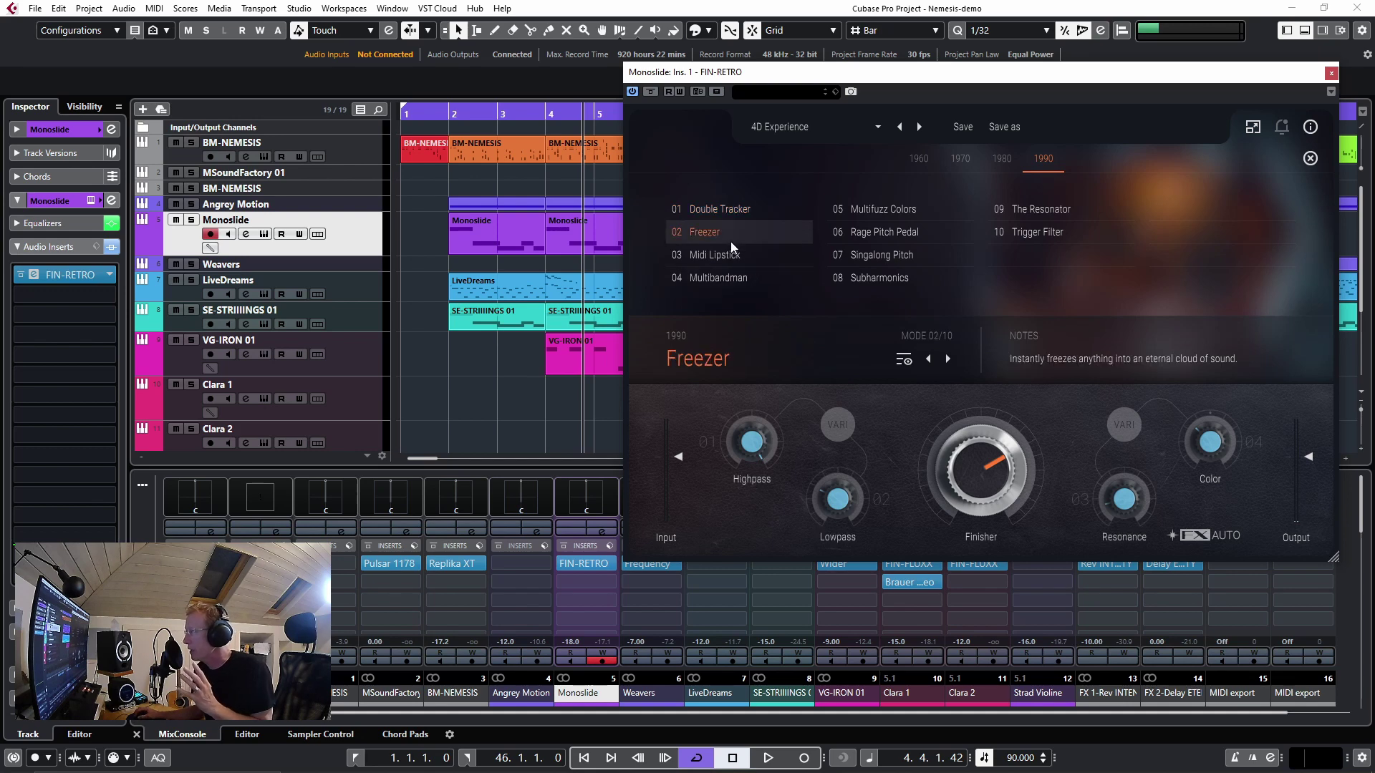
{"action": "left_click", "coordinate": [881, 236]}
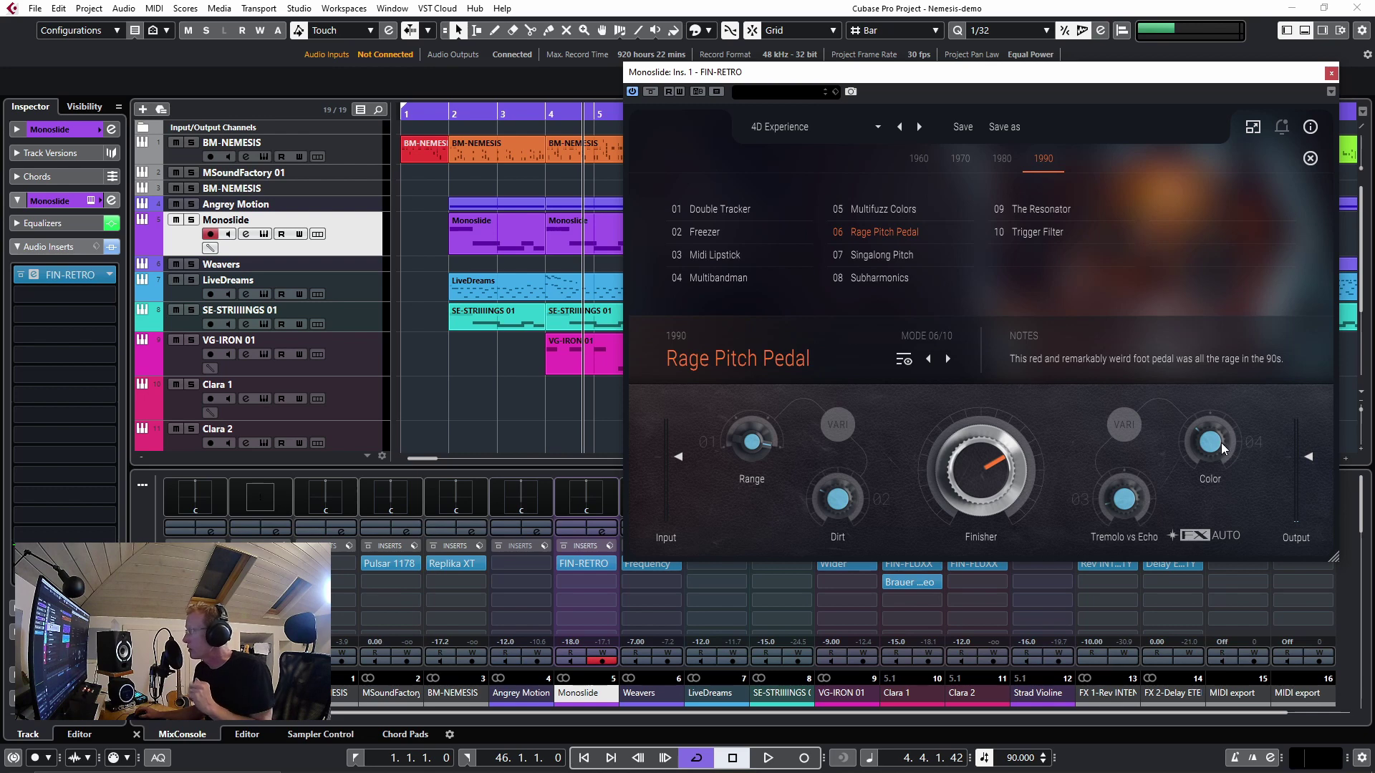
{"action": "mouse_move", "coordinate": [1209, 442]}
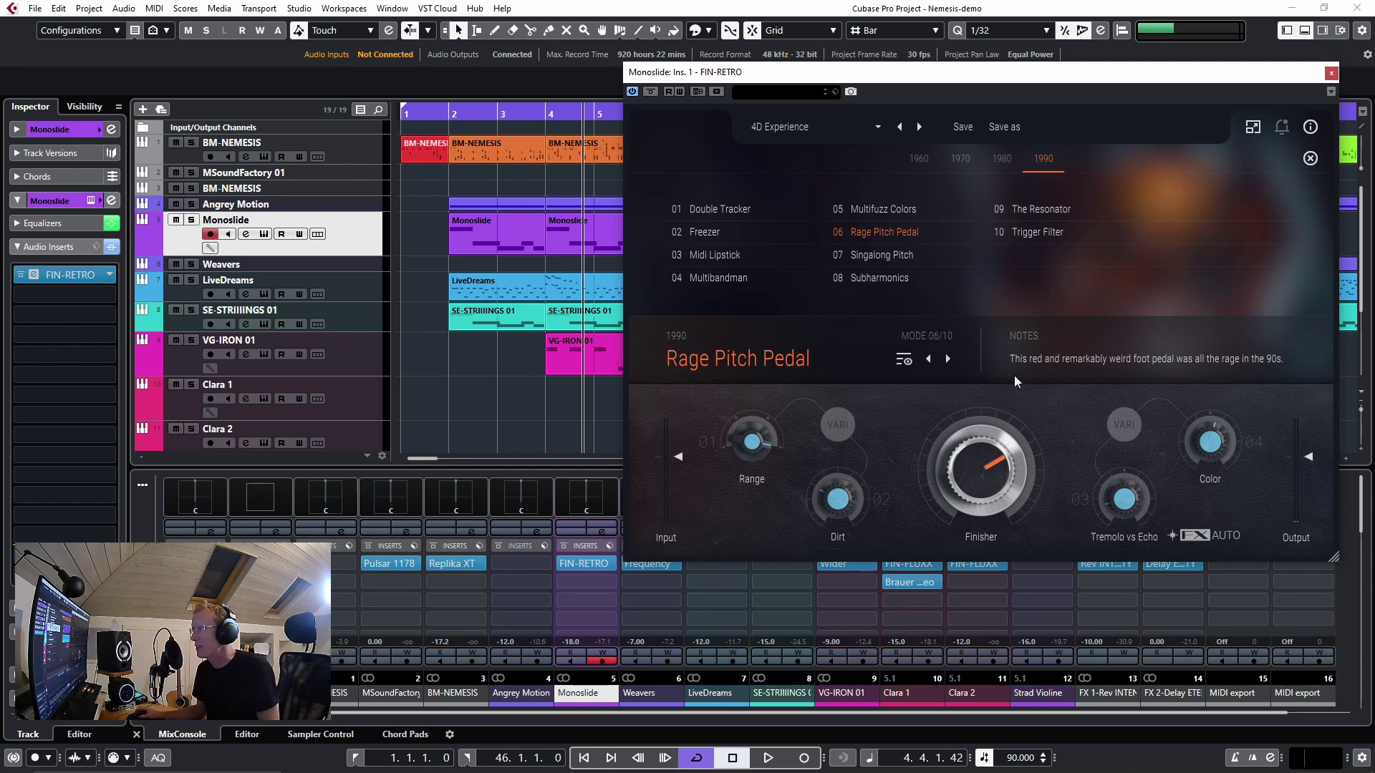
- Solo the Monoslide track, start playback and compare its sound with FIN-RETRO bypassed and active
{"action": "left_click", "coordinate": [191, 220]}
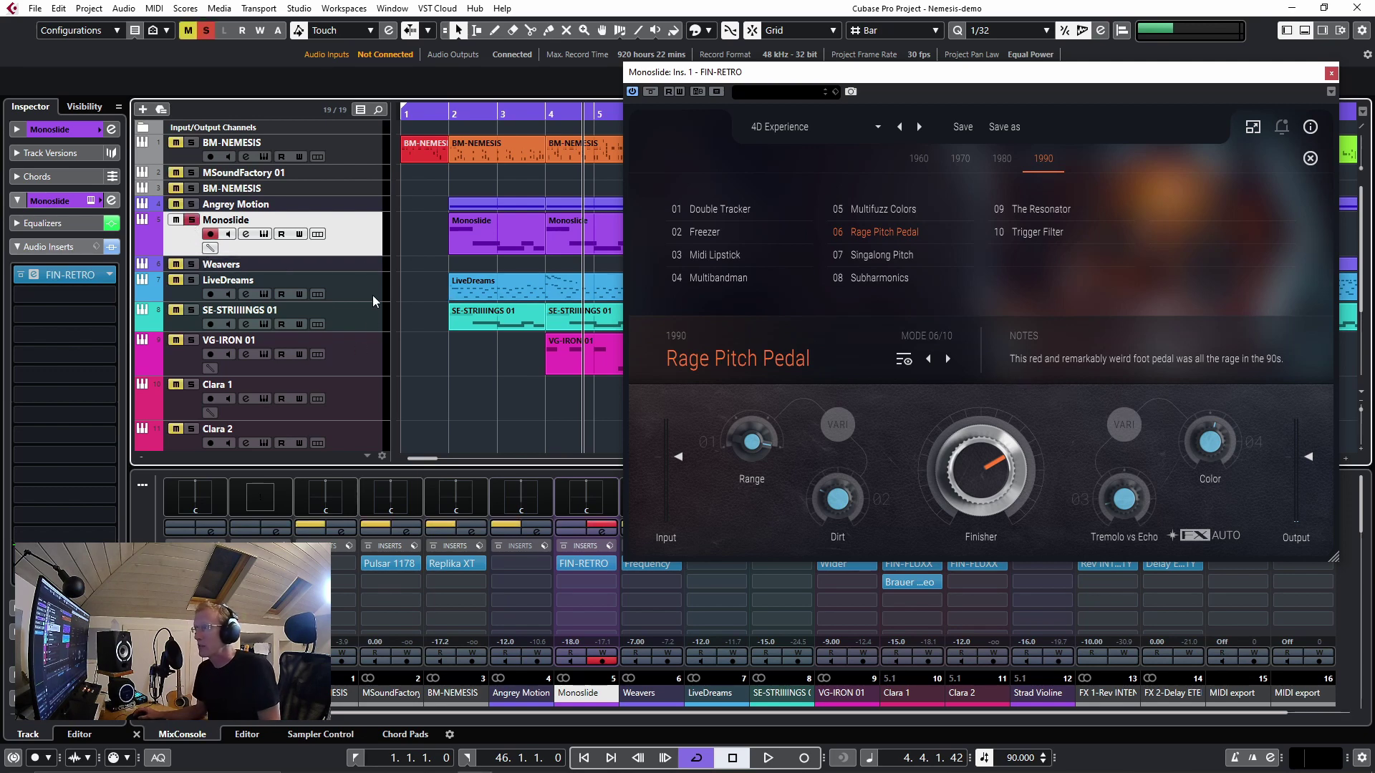
{"action": "key", "text": "space"}
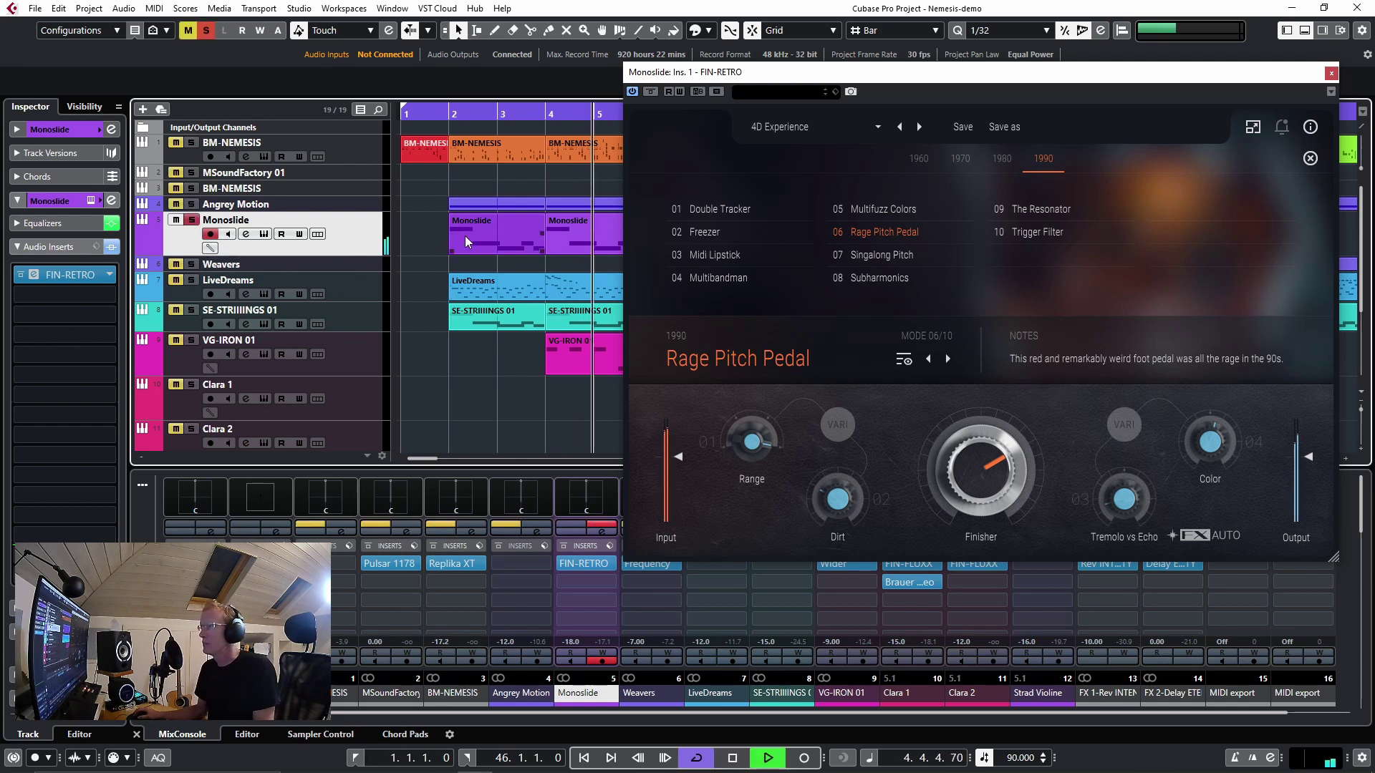
{"action": "left_click", "coordinate": [653, 93]}
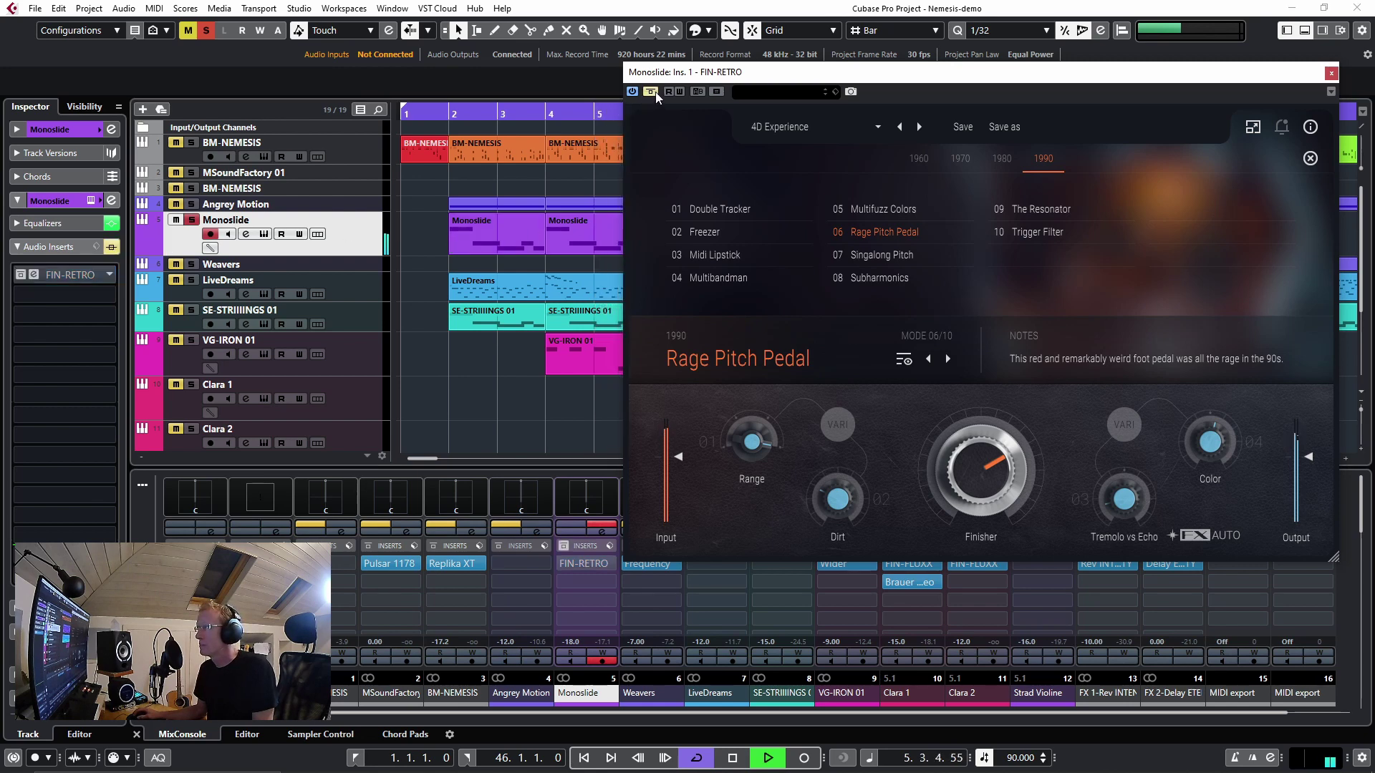
{"action": "left_click", "coordinate": [653, 93]}
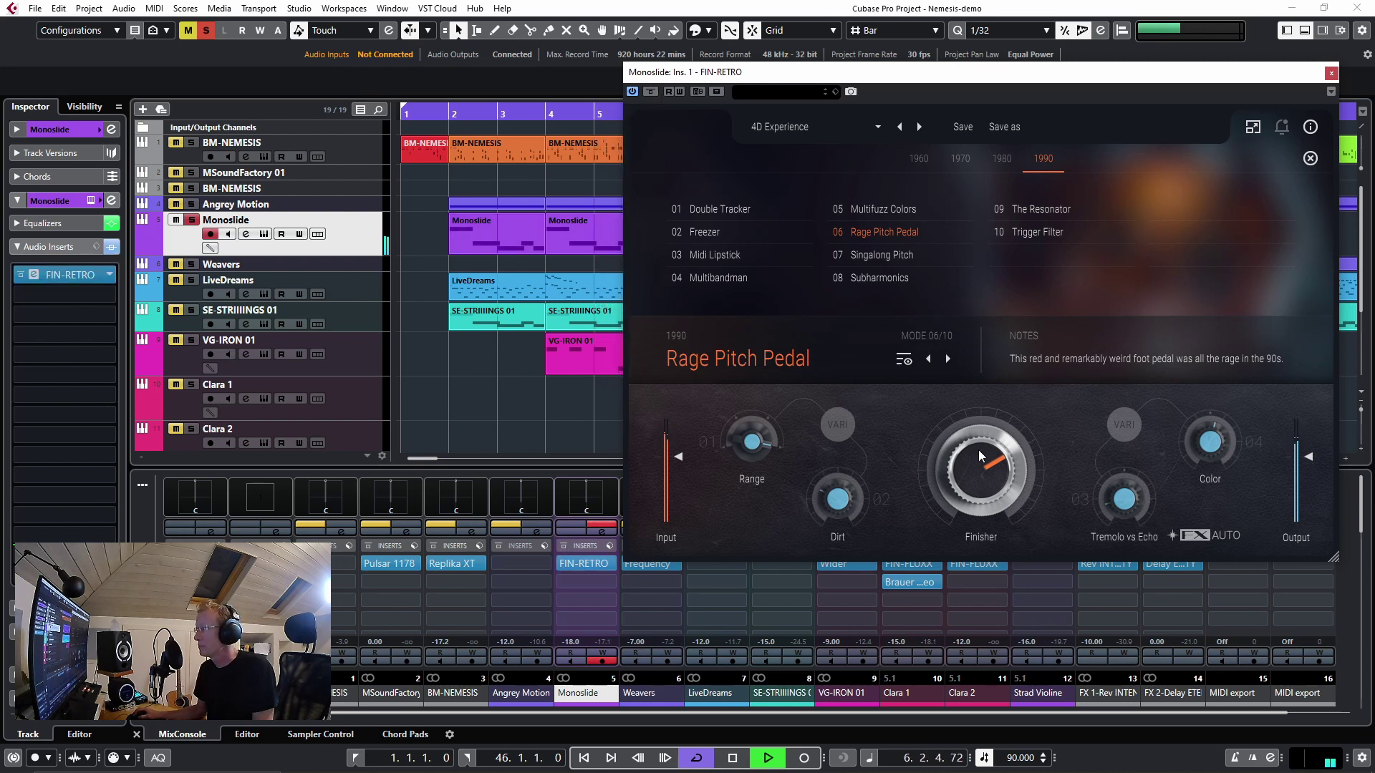
- Vary FIN-RETRO's Finisher amount during playback and leave it low, unsolo Monoslide to hear the full mix, and stop
{"action": "left_click_drag", "start_coordinate": [981, 469], "coordinate": [978, 517]}
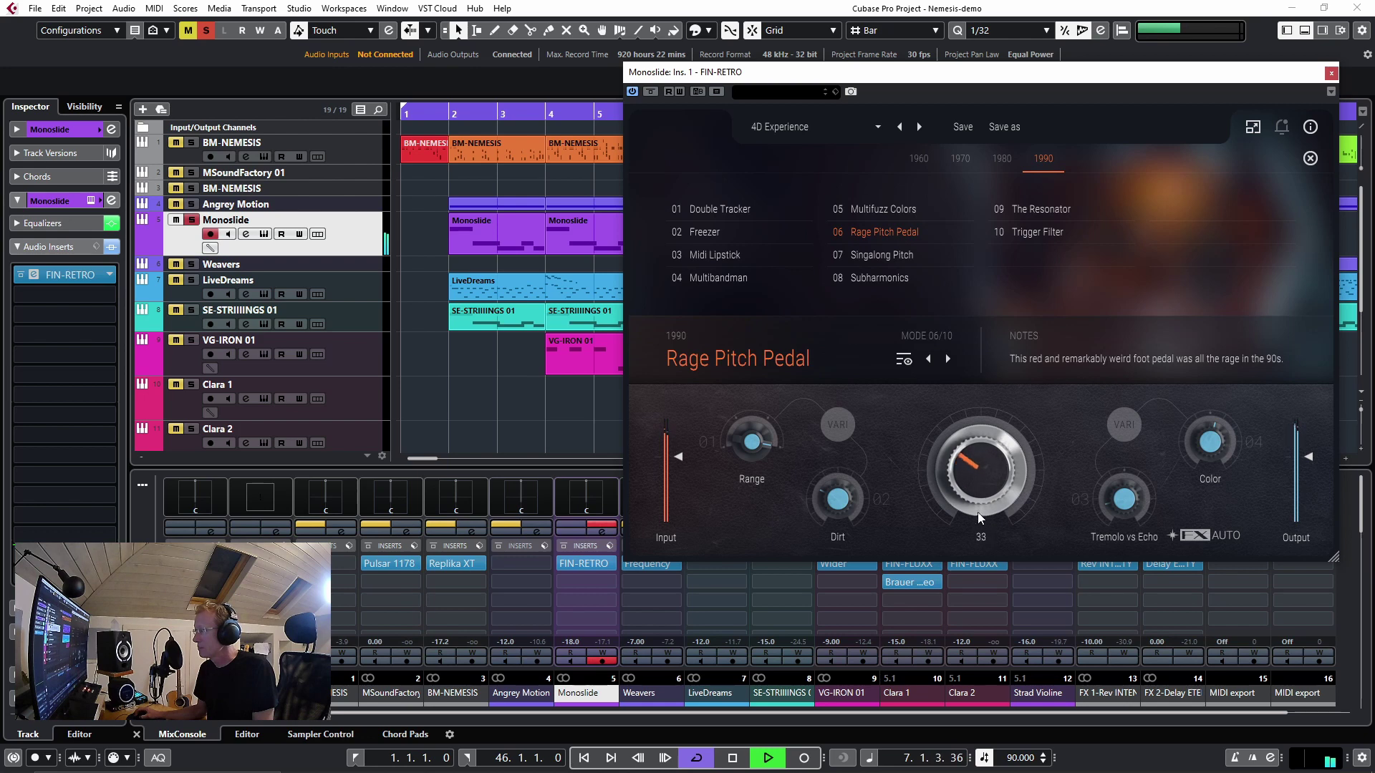
{"action": "left_click_drag", "start_coordinate": [964, 454], "coordinate": [975, 526]}
{"action": "mouse_move", "coordinate": [970, 469]}
{"action": "left_mouse_down"}
{"action": "mouse_move", "coordinate": [972, 354]}
{"action": "mouse_move", "coordinate": [955, 464]}
{"action": "left_mouse_up"}
{"action": "key", "text": "s"}
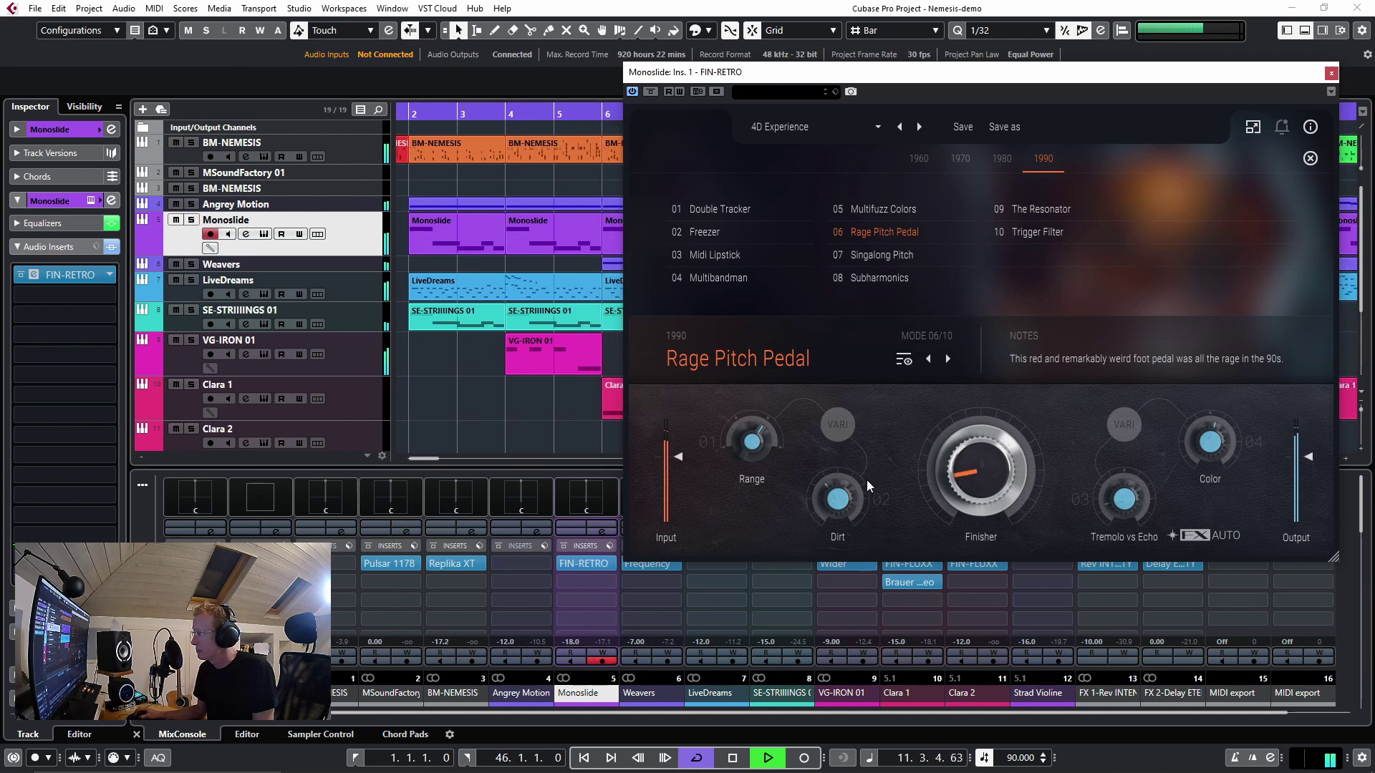
{"action": "key", "text": "space"}
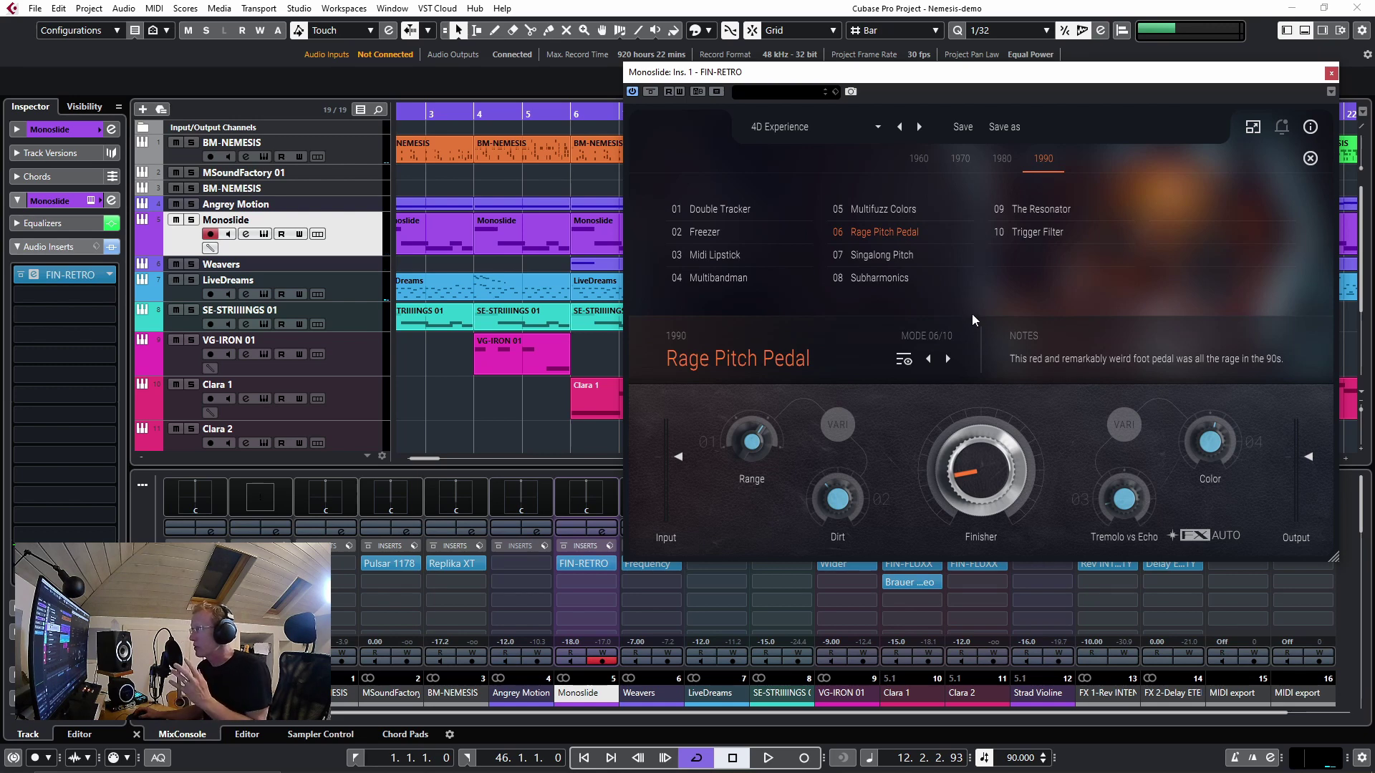
- Load the 1980 mode Dimensional Chorus and compare it bypassed and active while the full mix plays
{"action": "left_click", "coordinate": [997, 158]}
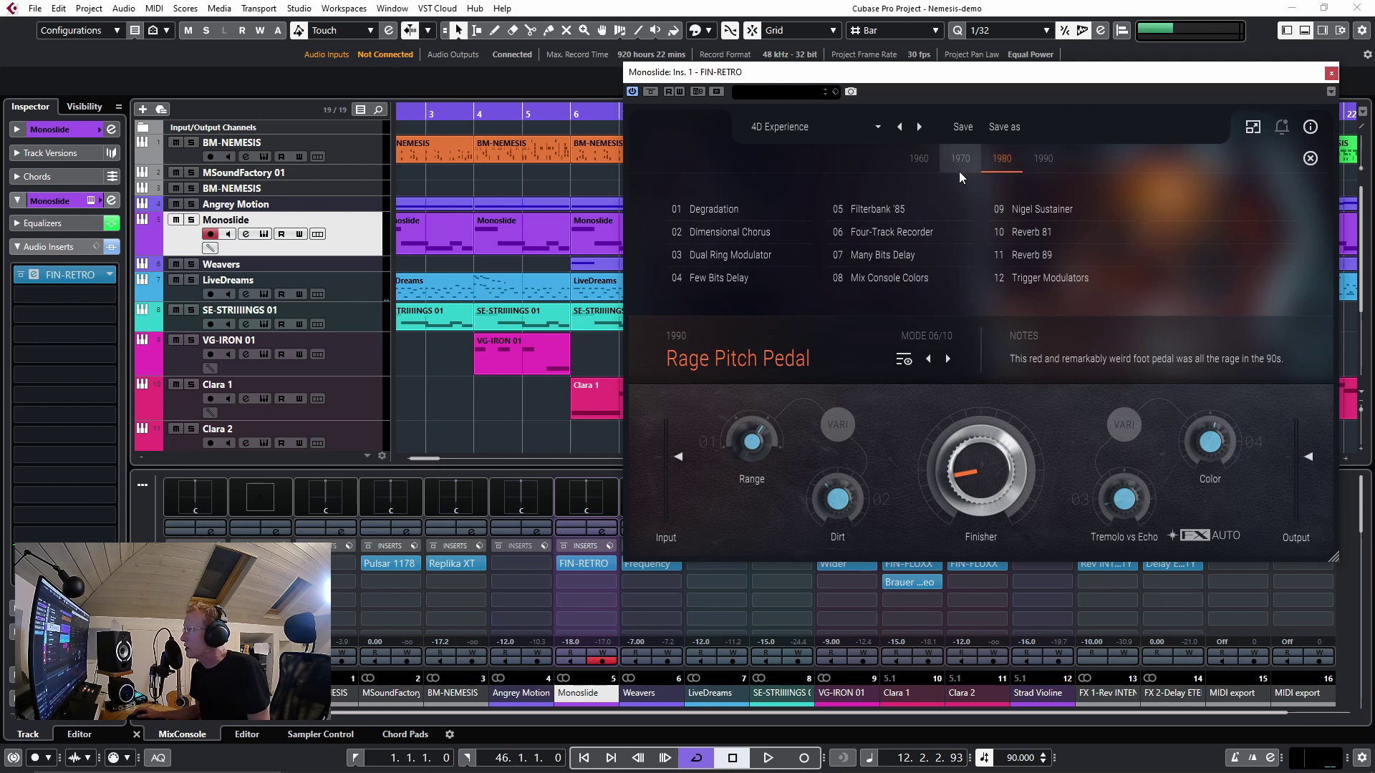
{"action": "left_click", "coordinate": [718, 231]}
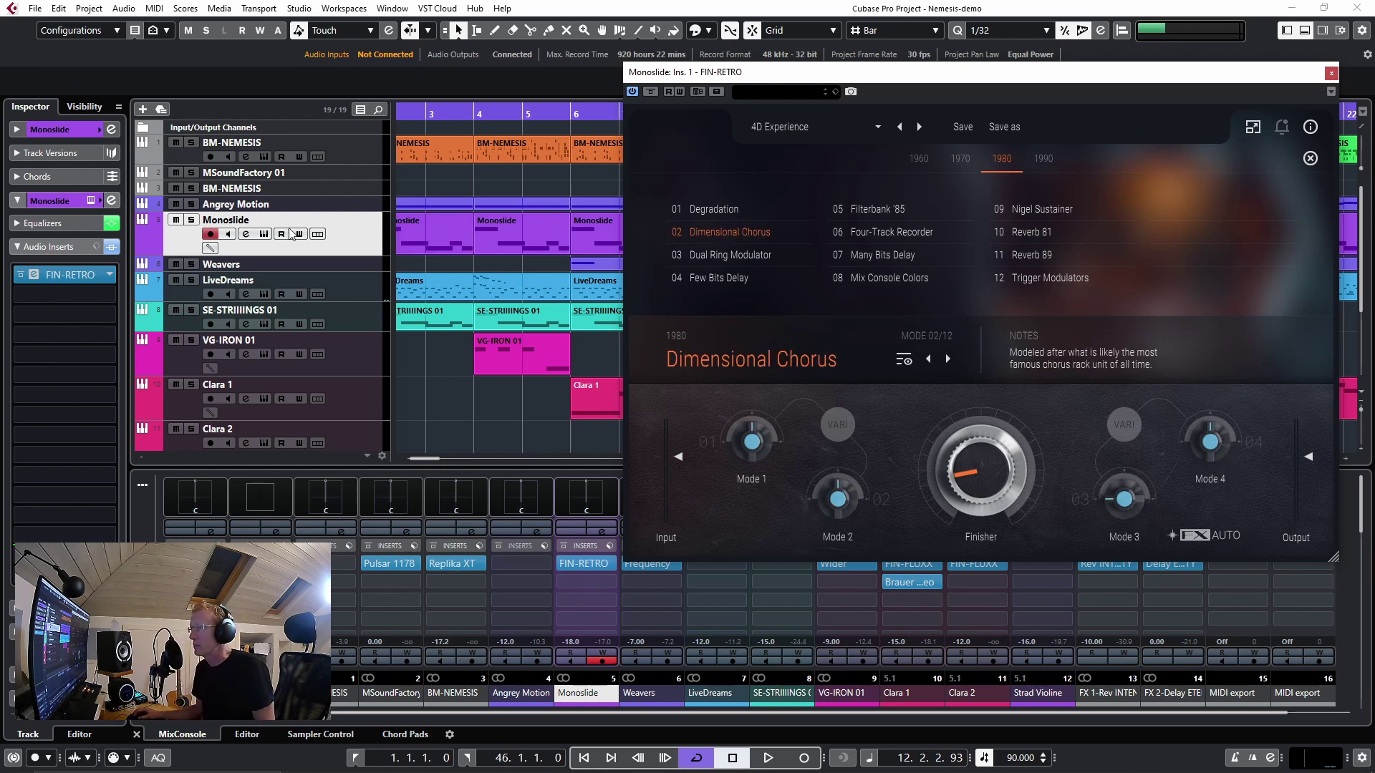
{"action": "key", "text": "space"}
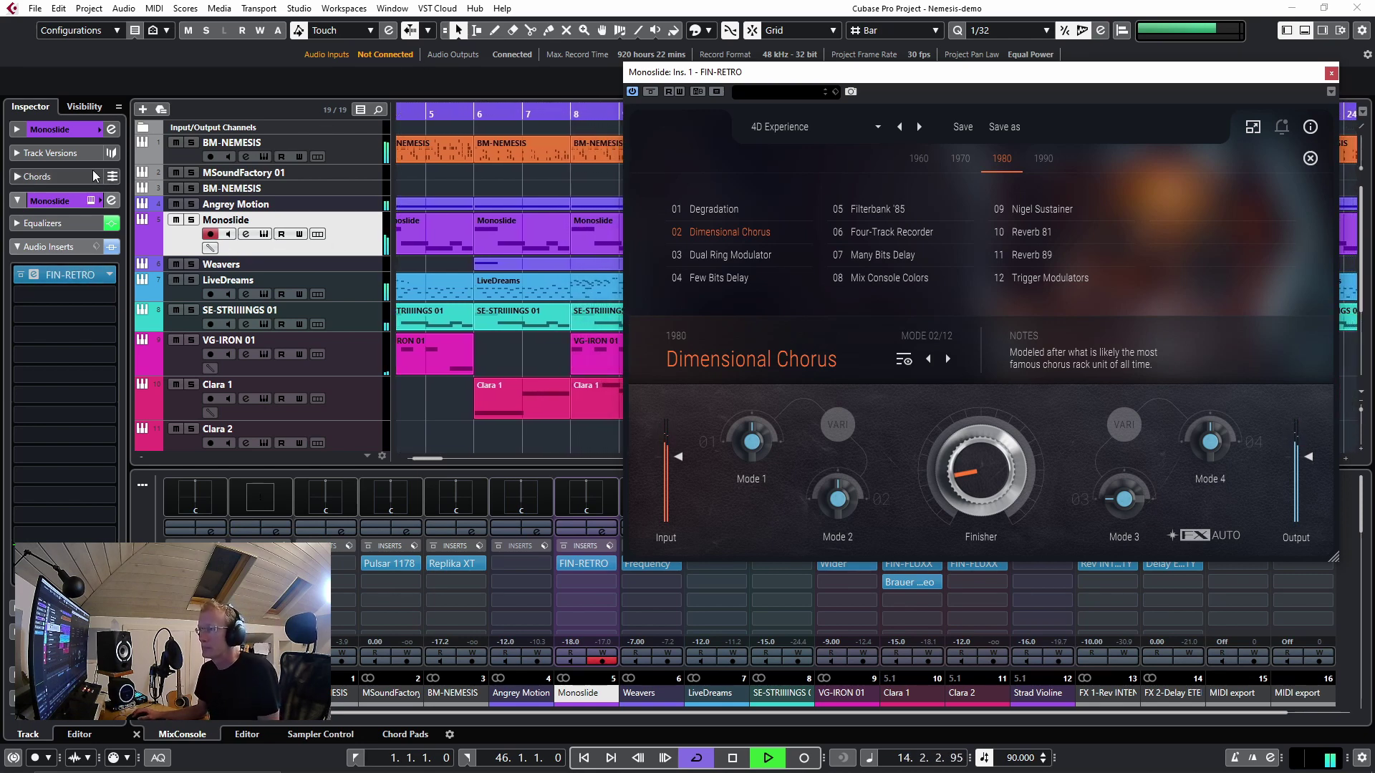
{"action": "left_click", "coordinate": [50, 129]}
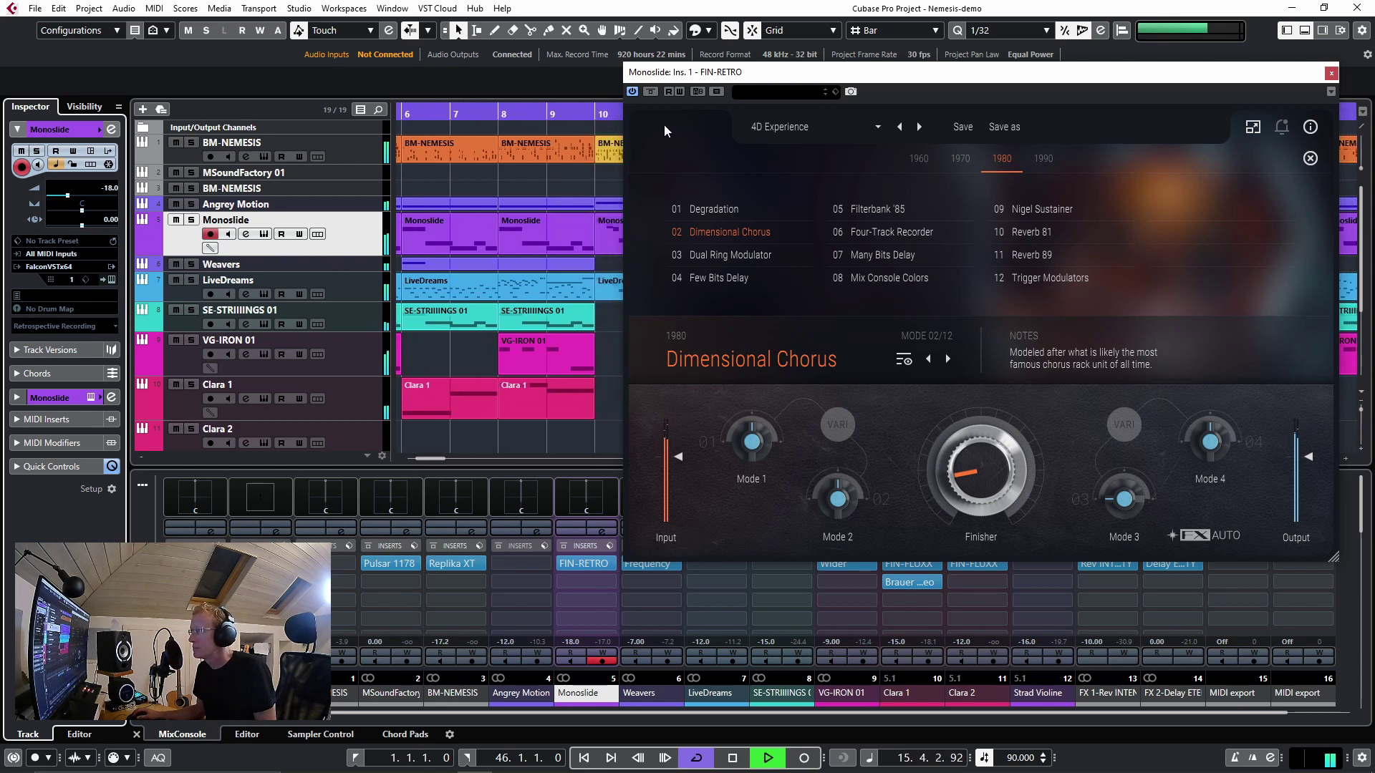
{"action": "left_click", "coordinate": [650, 93]}
{"action": "left_click", "coordinate": [650, 92]}
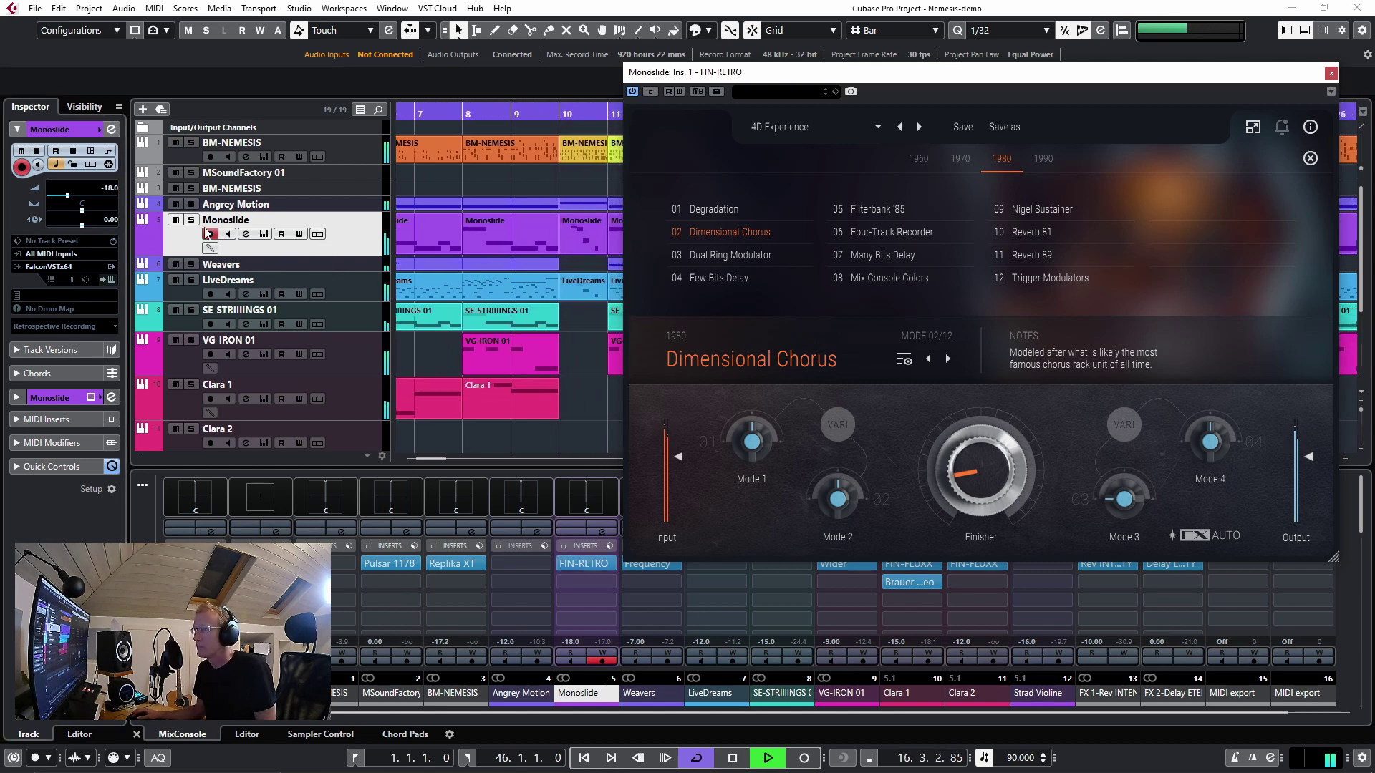
- Solo Monoslide, raise the Finisher amount well past halfway with Dimensional Chorus playing, and stop playback
{"action": "key", "text": "s"}
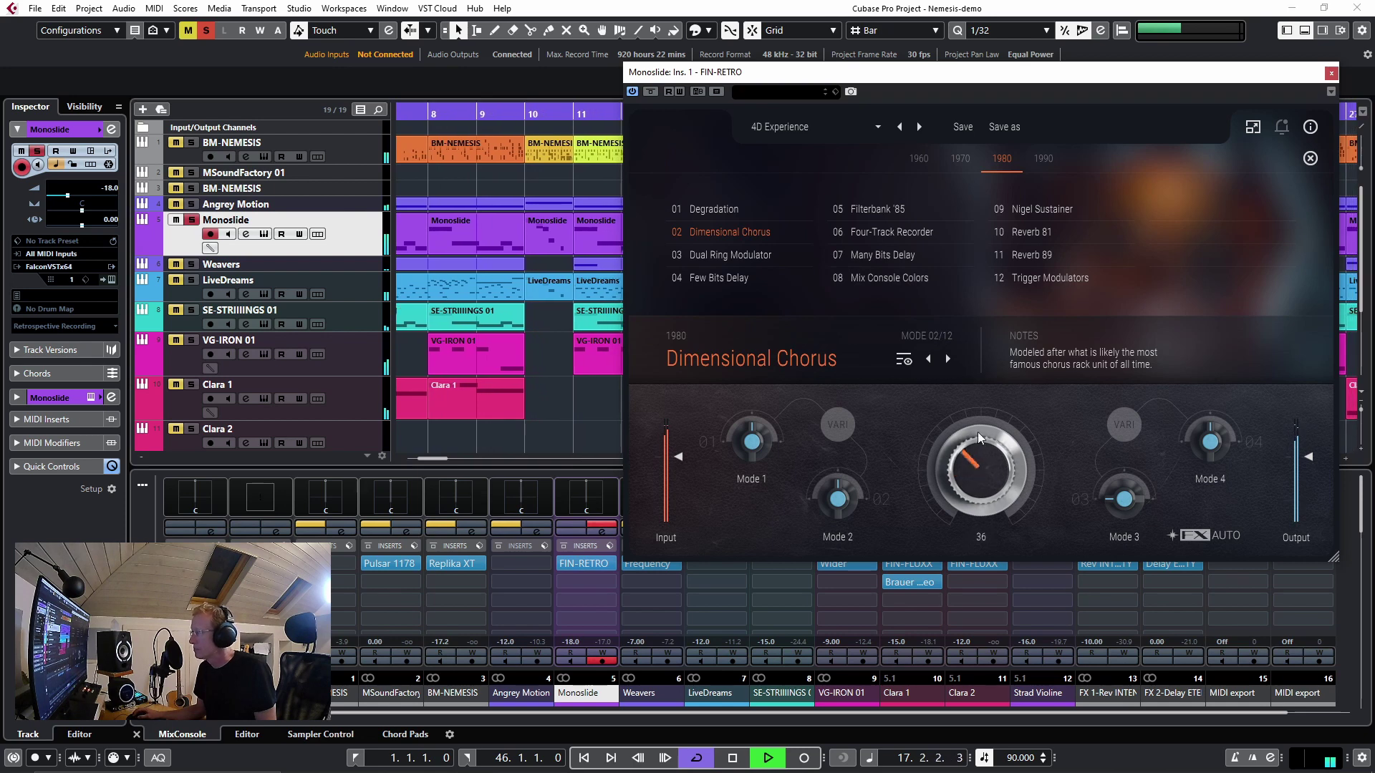
{"action": "left_click_drag", "start_coordinate": [977, 431], "coordinate": [958, 371]}
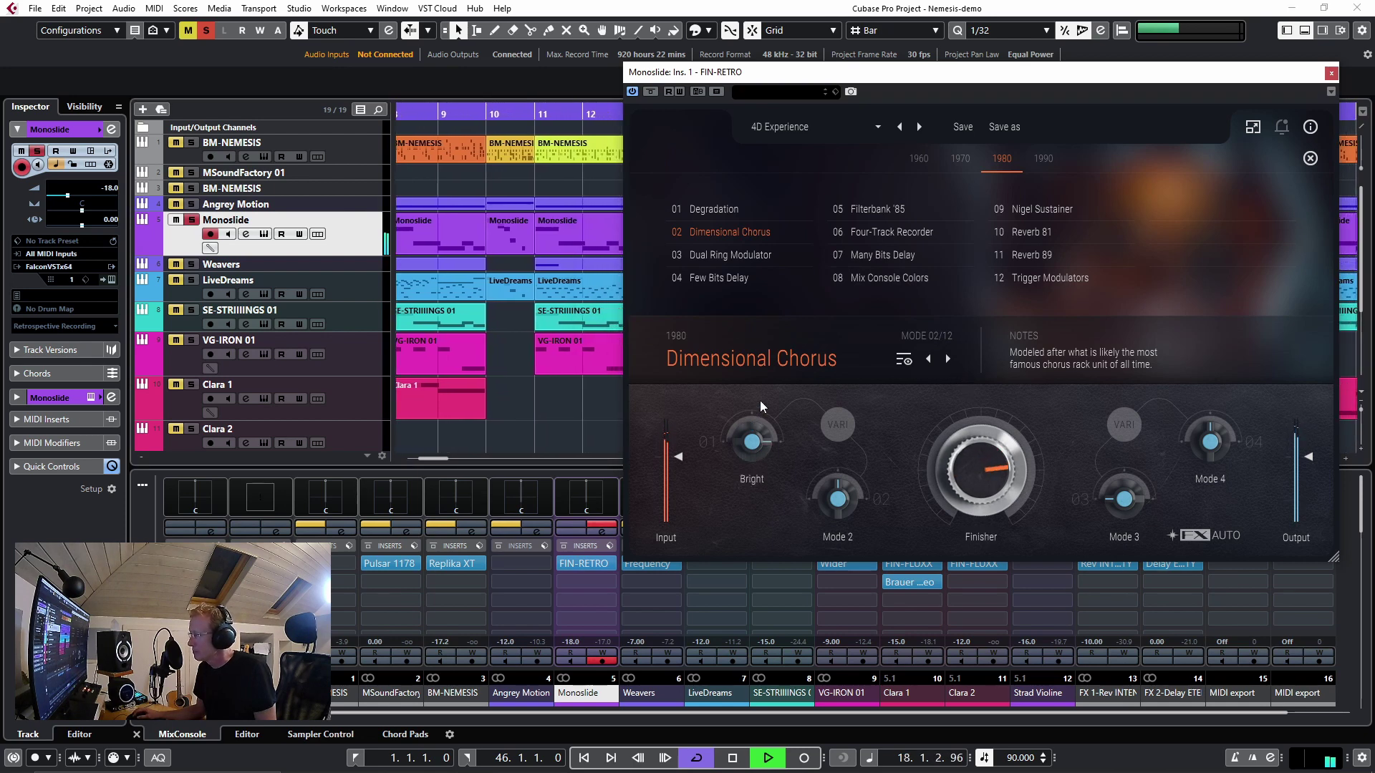
{"action": "mouse_move", "coordinate": [818, 476]}
{"action": "key", "text": "space"}
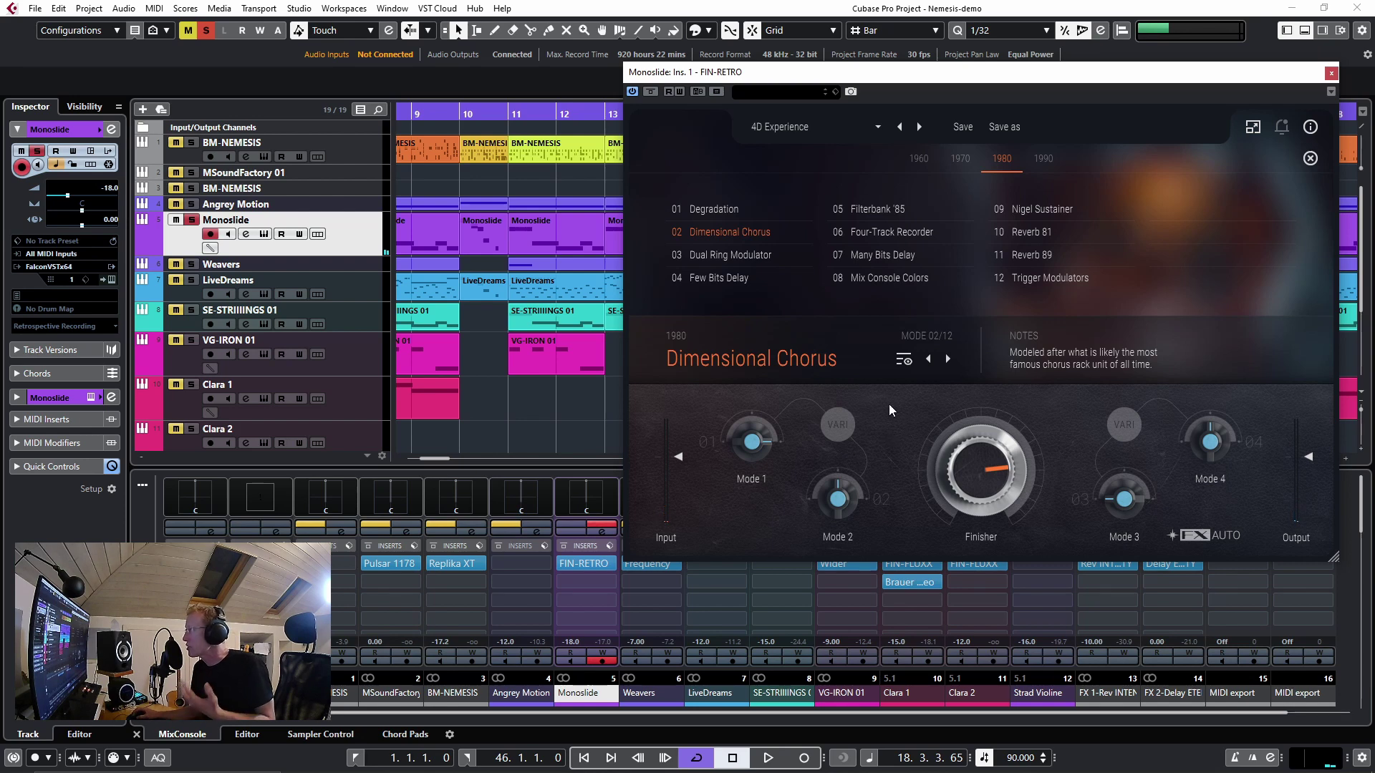
- Load the 1970 mode Dreamer and audition it on the soloed Monoslide track while varying the Finisher amount, including 34
{"action": "left_click", "coordinate": [952, 159]}
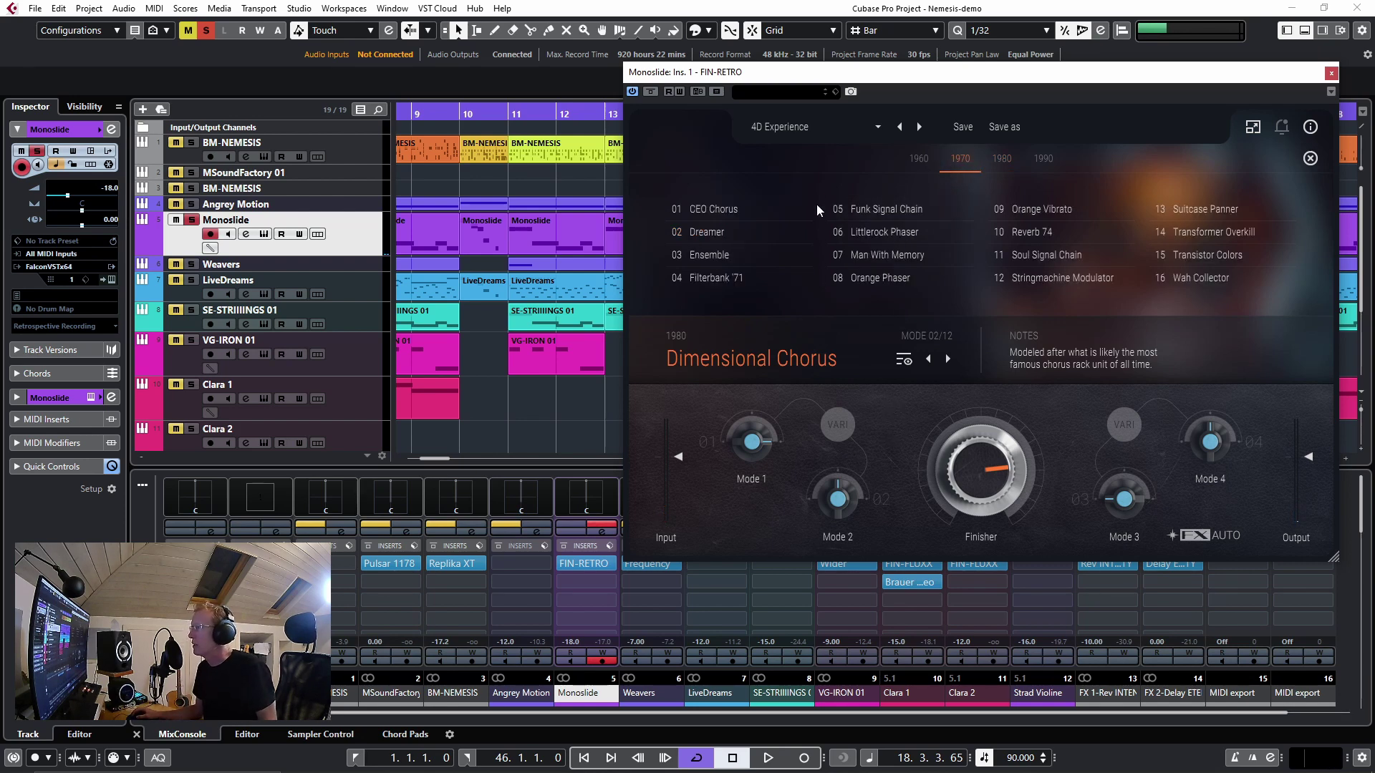
{"action": "left_click", "coordinate": [719, 232]}
{"action": "key", "text": "space"}
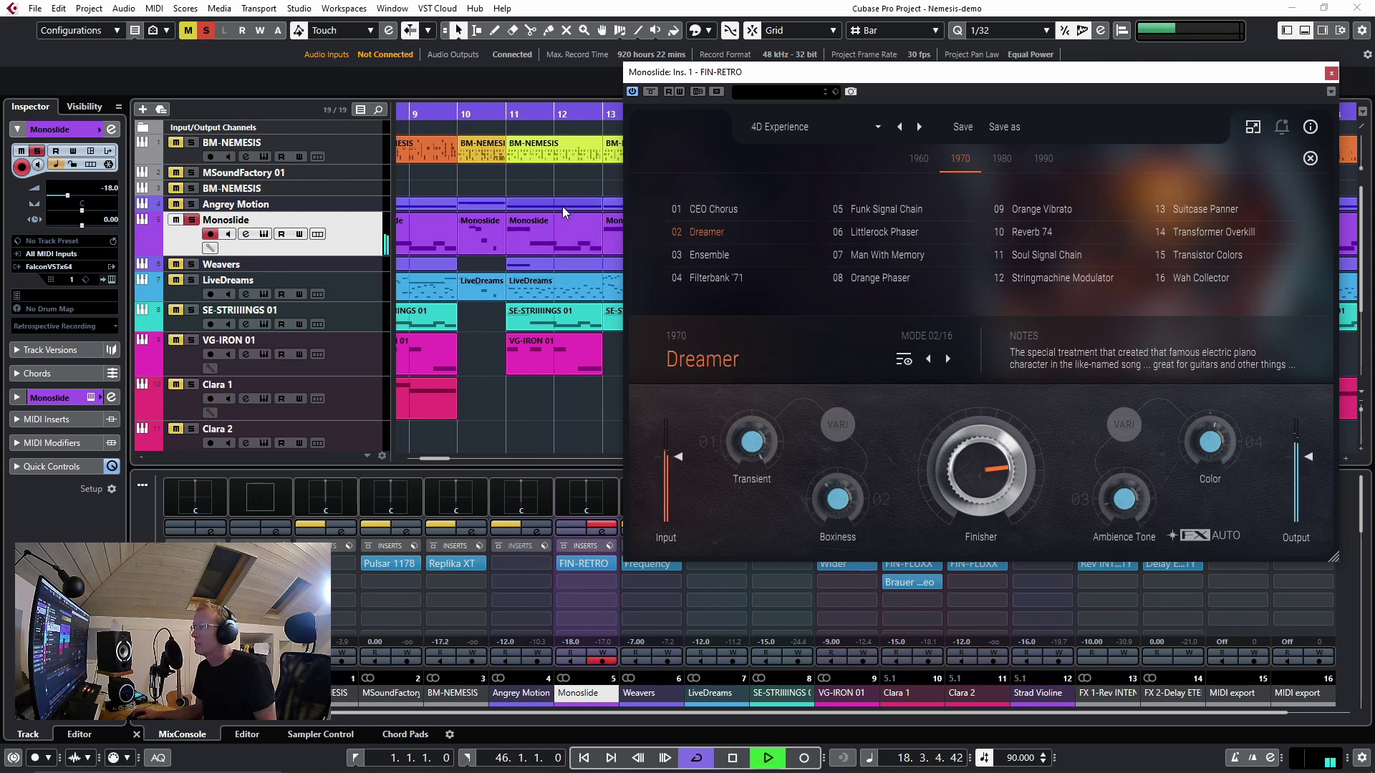
{"action": "left_click_drag", "start_coordinate": [985, 517], "coordinate": [992, 555]}
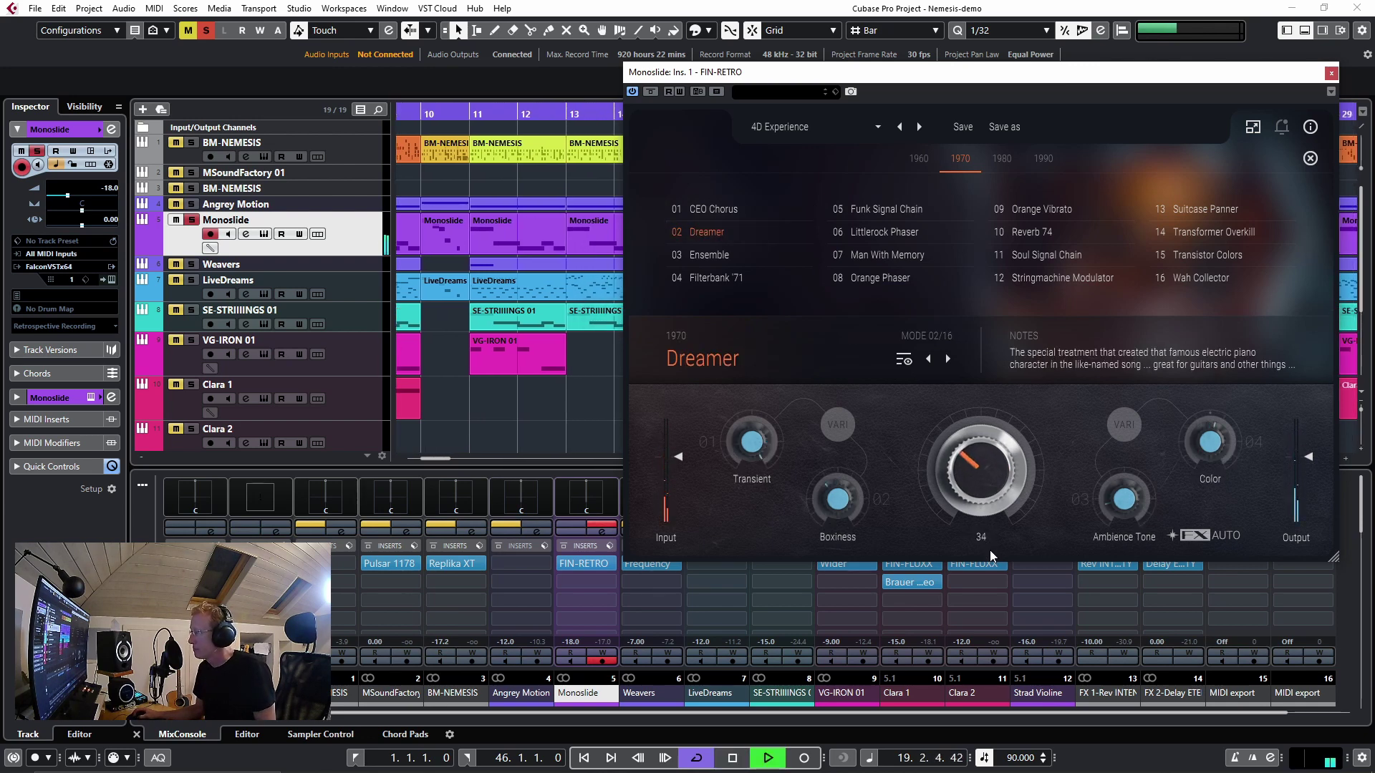
{"action": "left_click", "coordinate": [544, 114]}
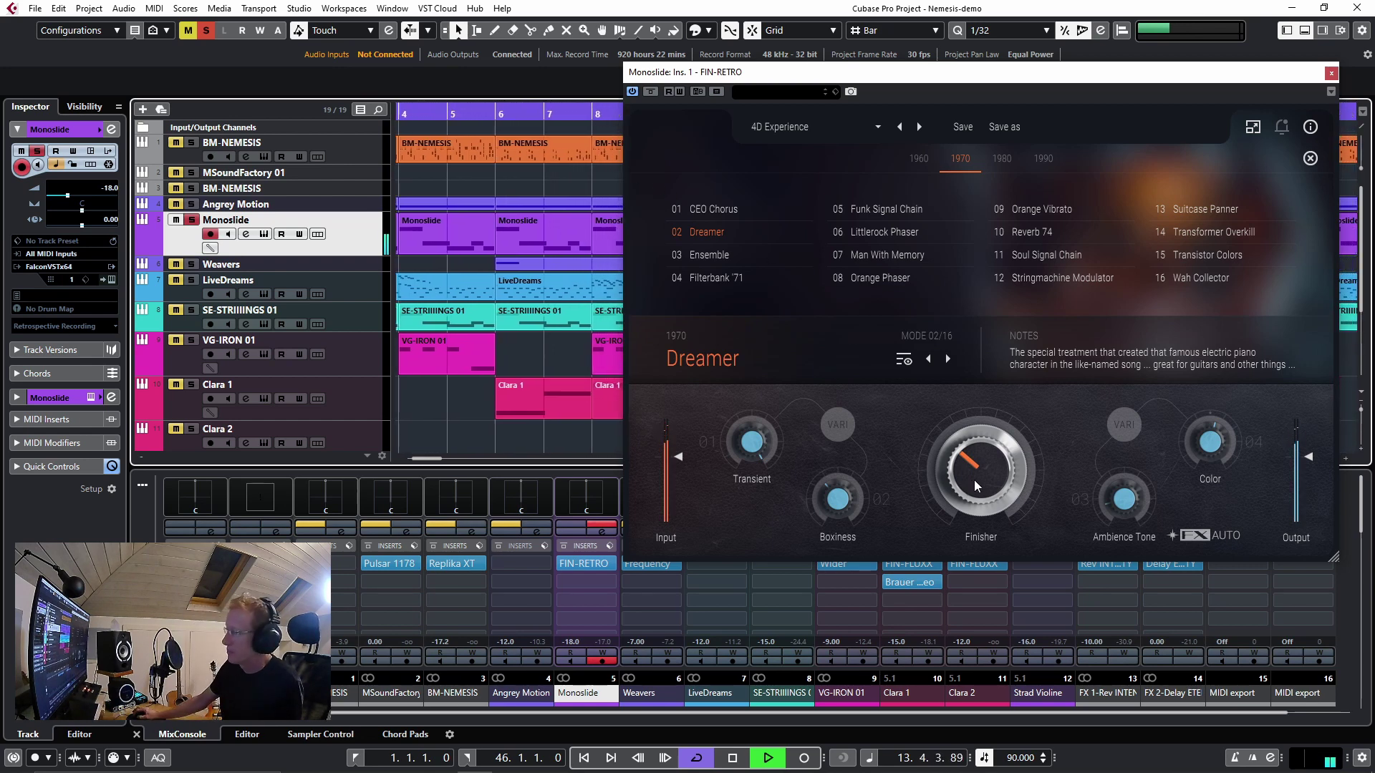
{"action": "left_click_drag", "start_coordinate": [974, 479], "coordinate": [952, 413]}
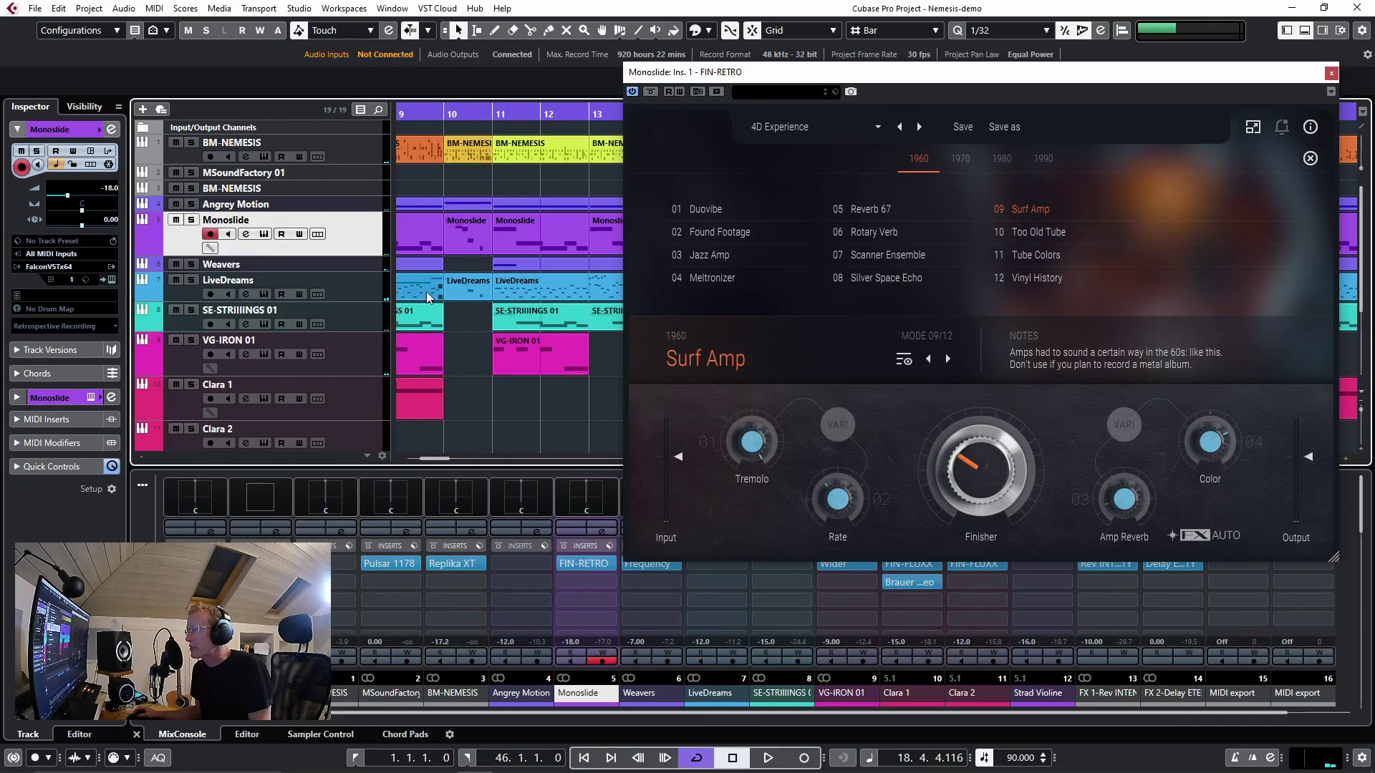
- Close the FIN-RETRO window and move the playback position to bar 15
{"action": "left_click", "coordinate": [444, 113]}
{"action": "left_click", "coordinate": [1330, 73]}
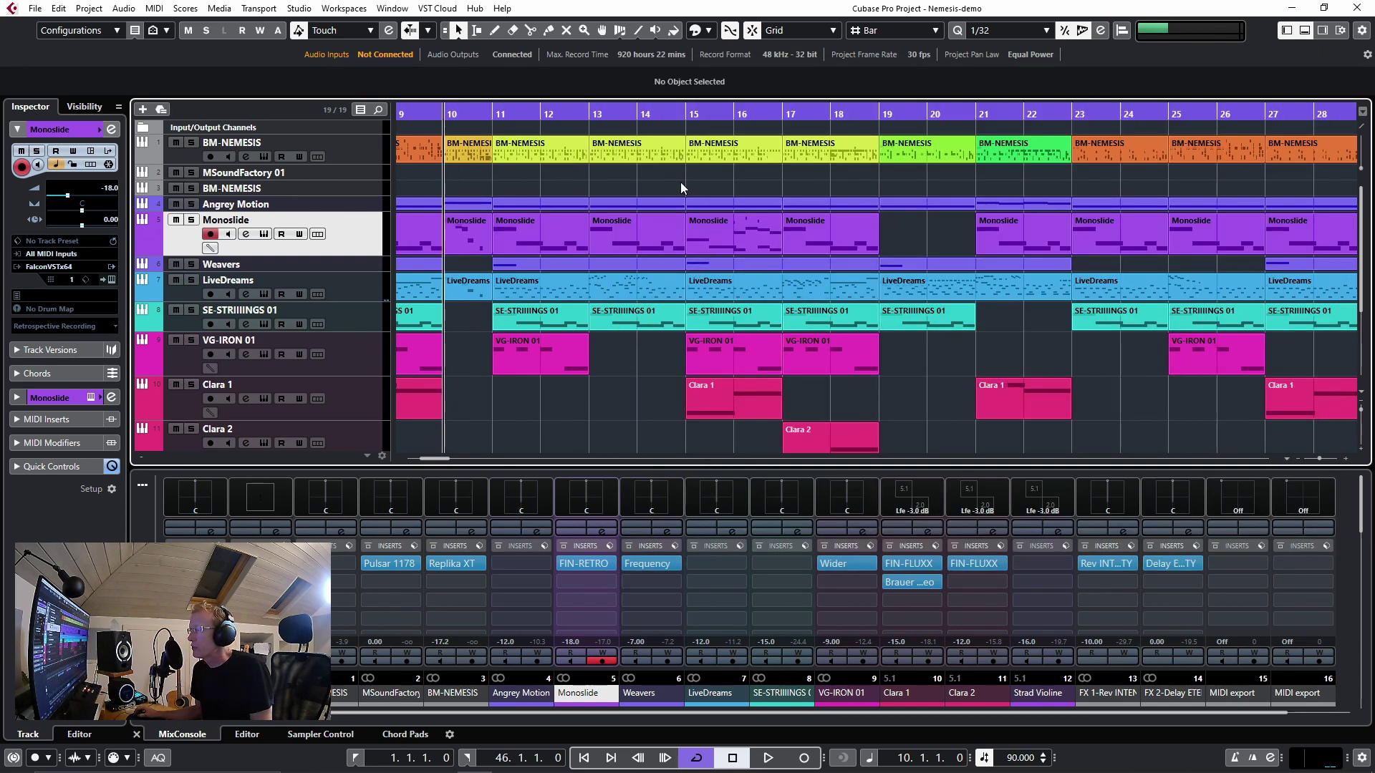
{"action": "left_click", "coordinate": [706, 113]}
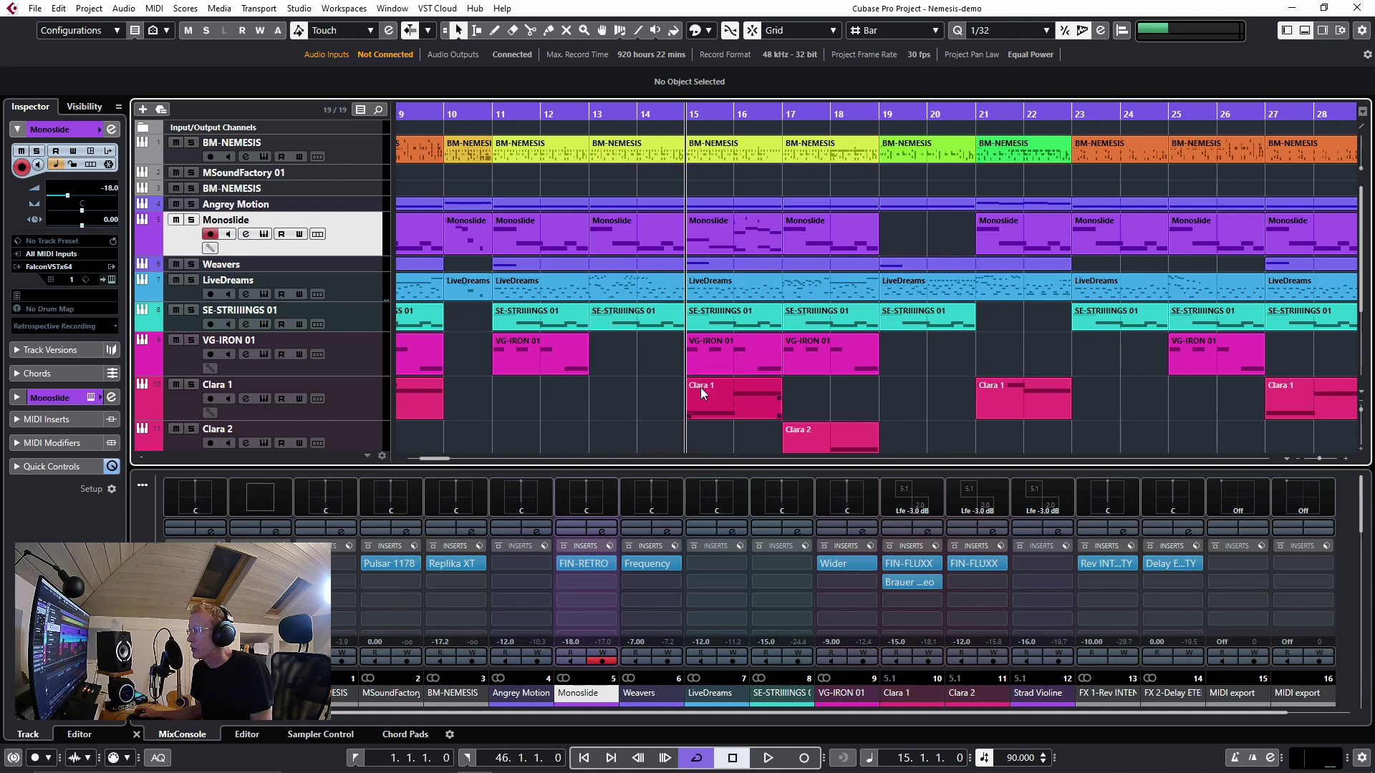
- Add FIN-RETRO as the third audio insert on the Clara 1 track and move its window clear of the insert list
{"action": "left_click", "coordinate": [346, 407]}
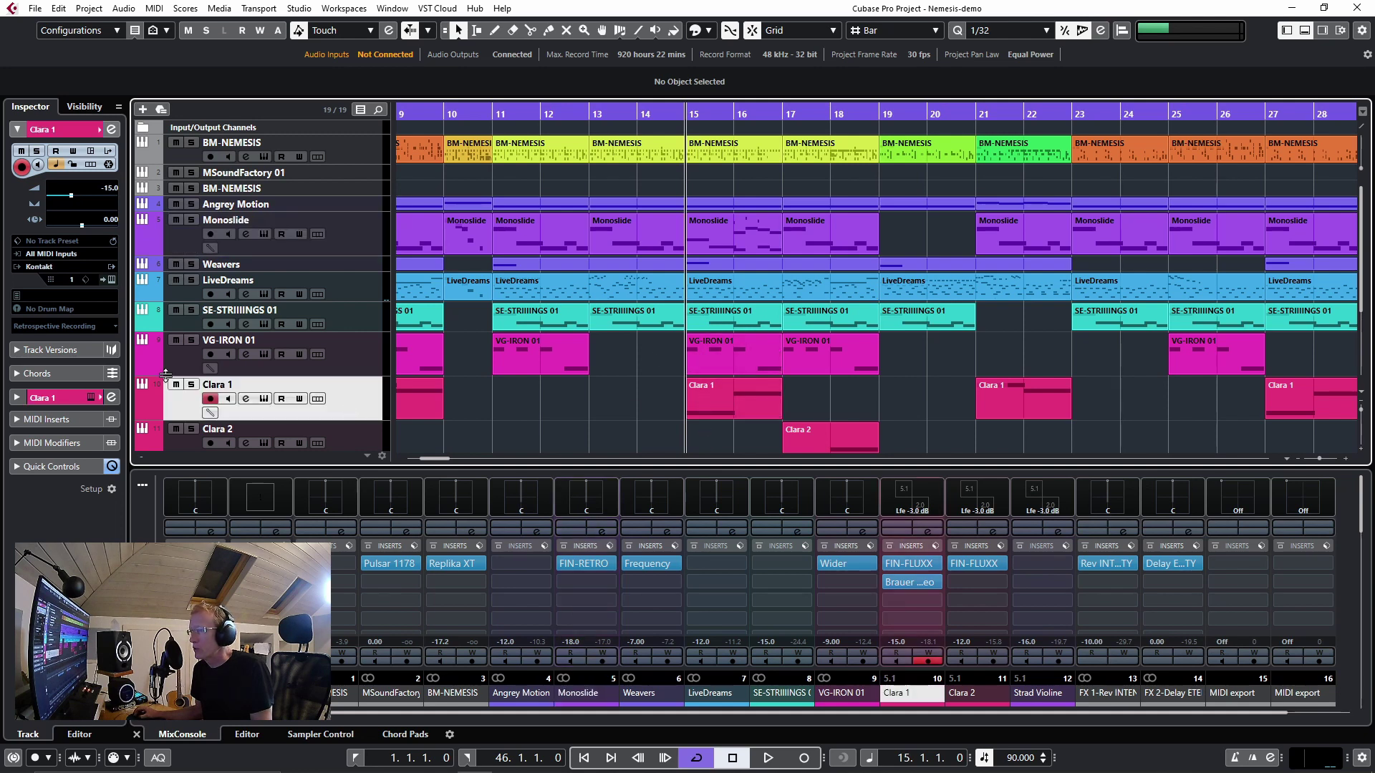
{"action": "left_click", "coordinate": [54, 398]}
{"action": "left_click", "coordinate": [81, 247]}
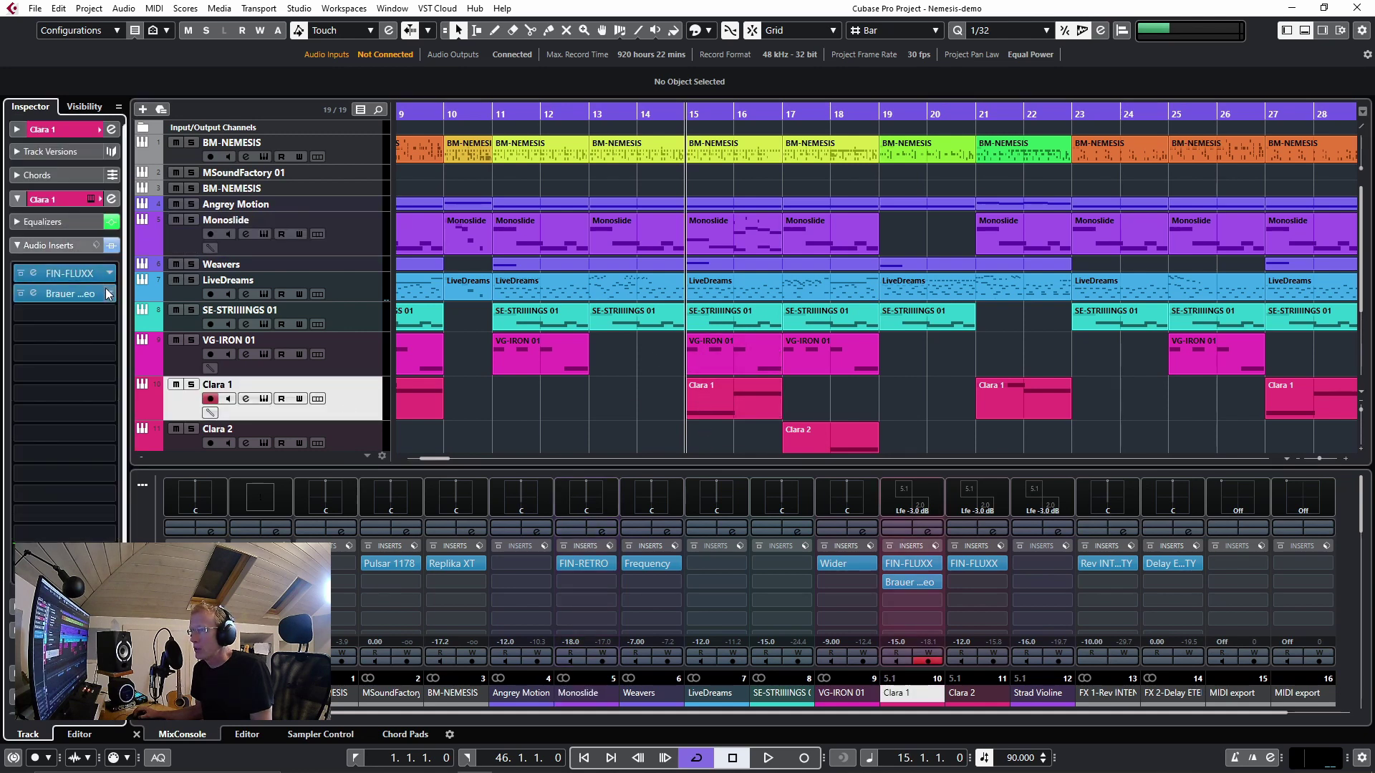
{"action": "left_click", "coordinate": [109, 317]}
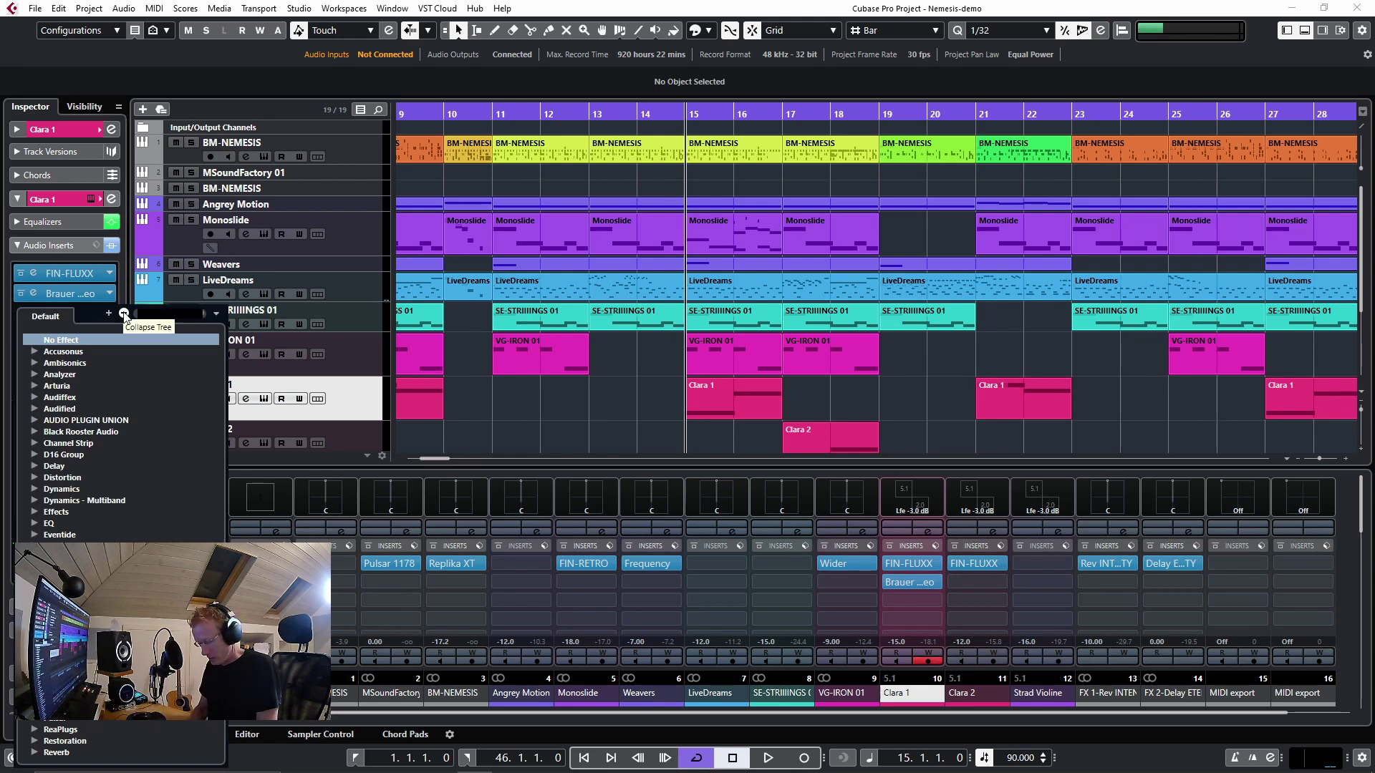
{"action": "type", "text": "ret"}
{"action": "left_click", "coordinate": [82, 352]}
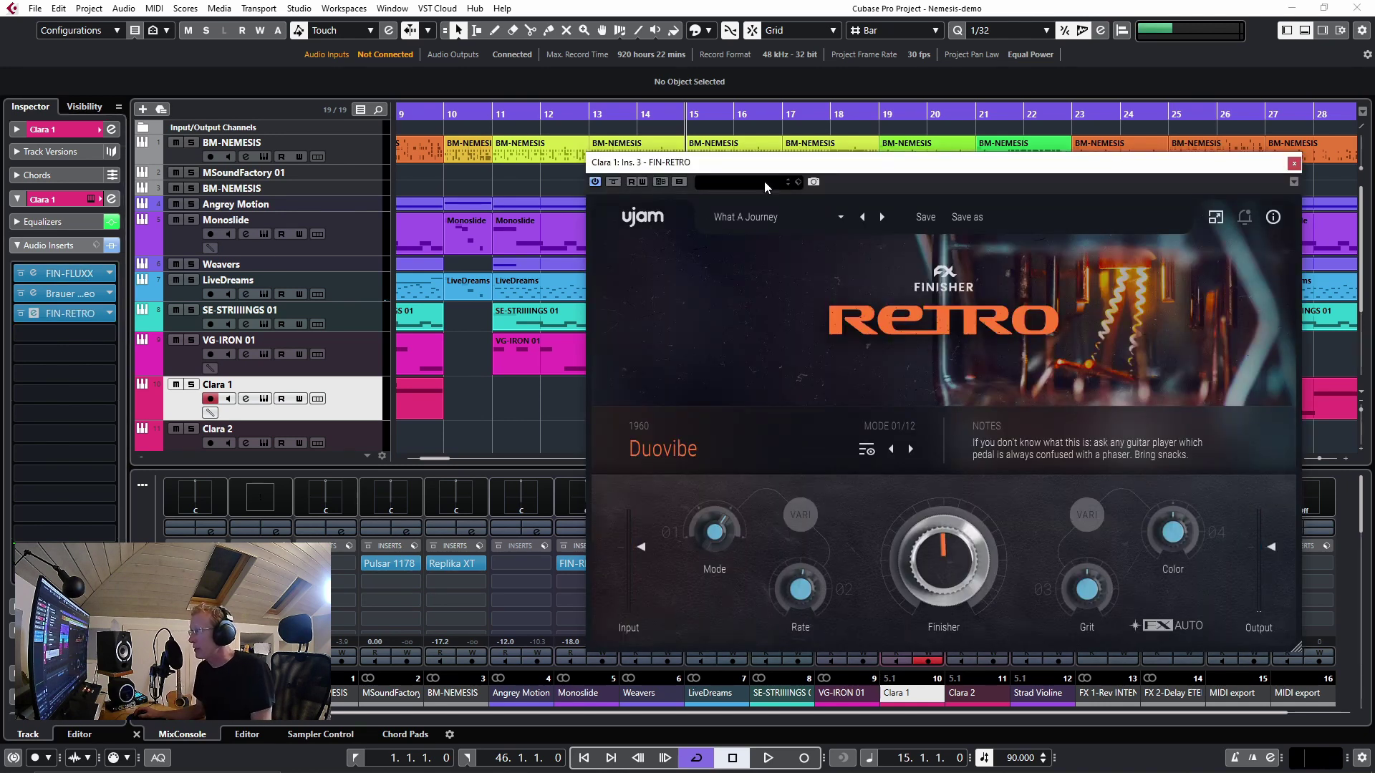
{"action": "left_click_drag", "start_coordinate": [788, 169], "coordinate": [783, 120]}
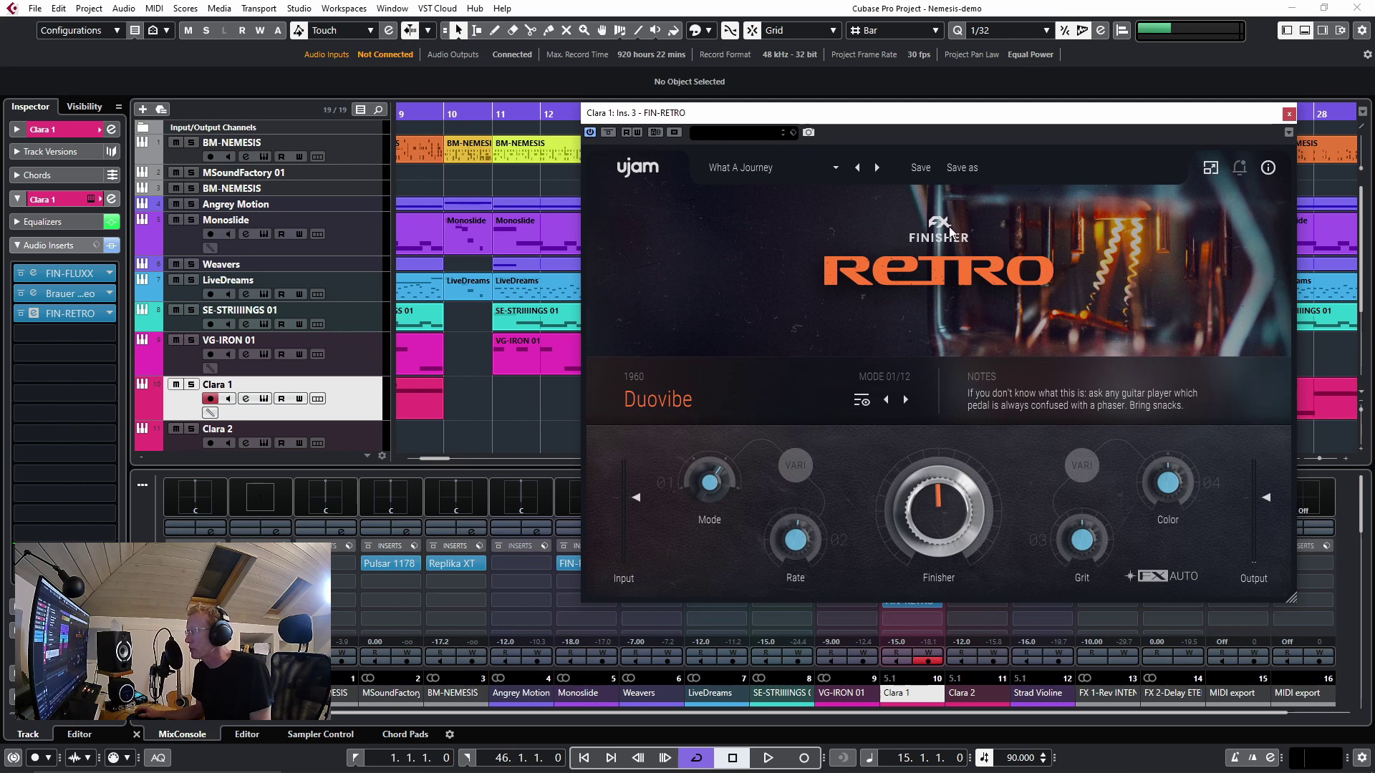
- Start playback, solo Clara 1, and raise the Finisher amount with the What A Journey preset playing
{"action": "key", "text": "space"}
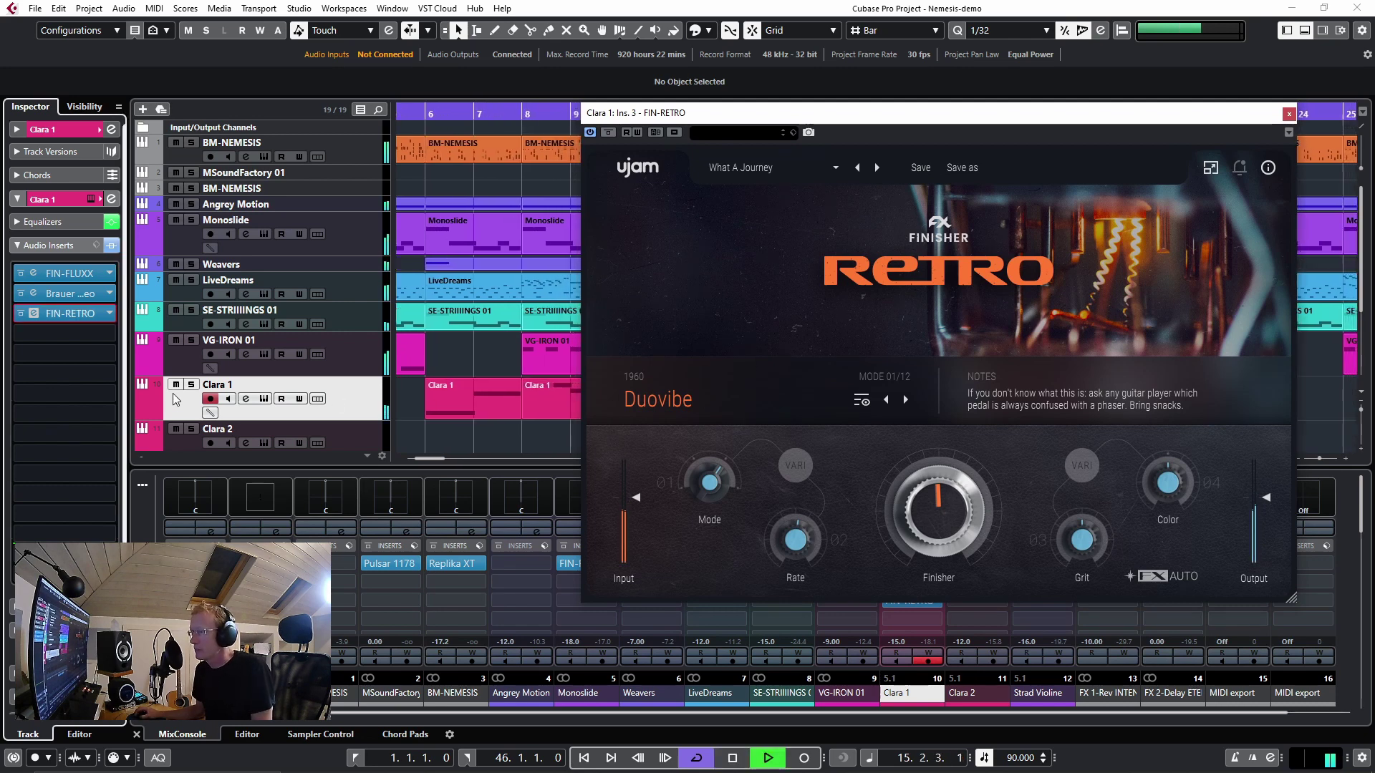
{"action": "left_click", "coordinate": [193, 385]}
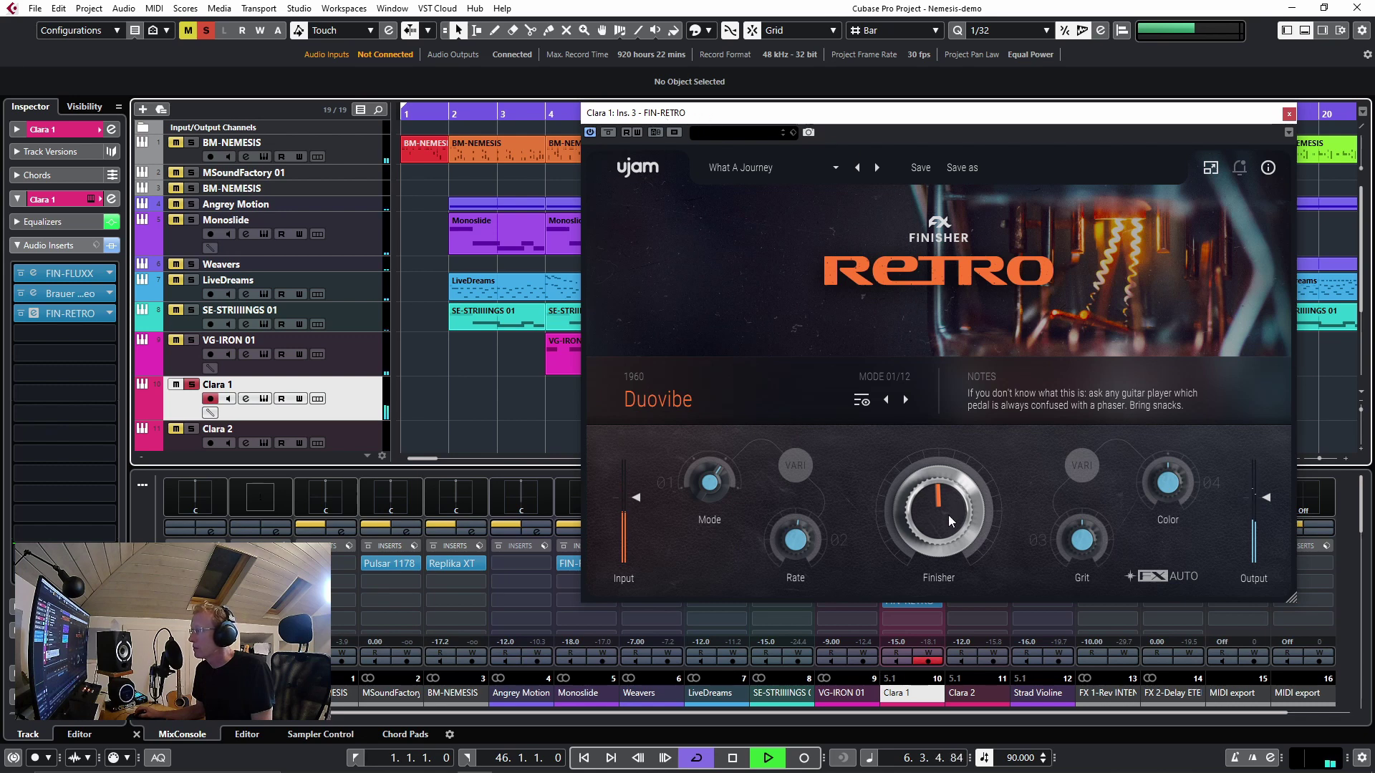
{"action": "left_click_drag", "start_coordinate": [950, 521], "coordinate": [948, 481]}
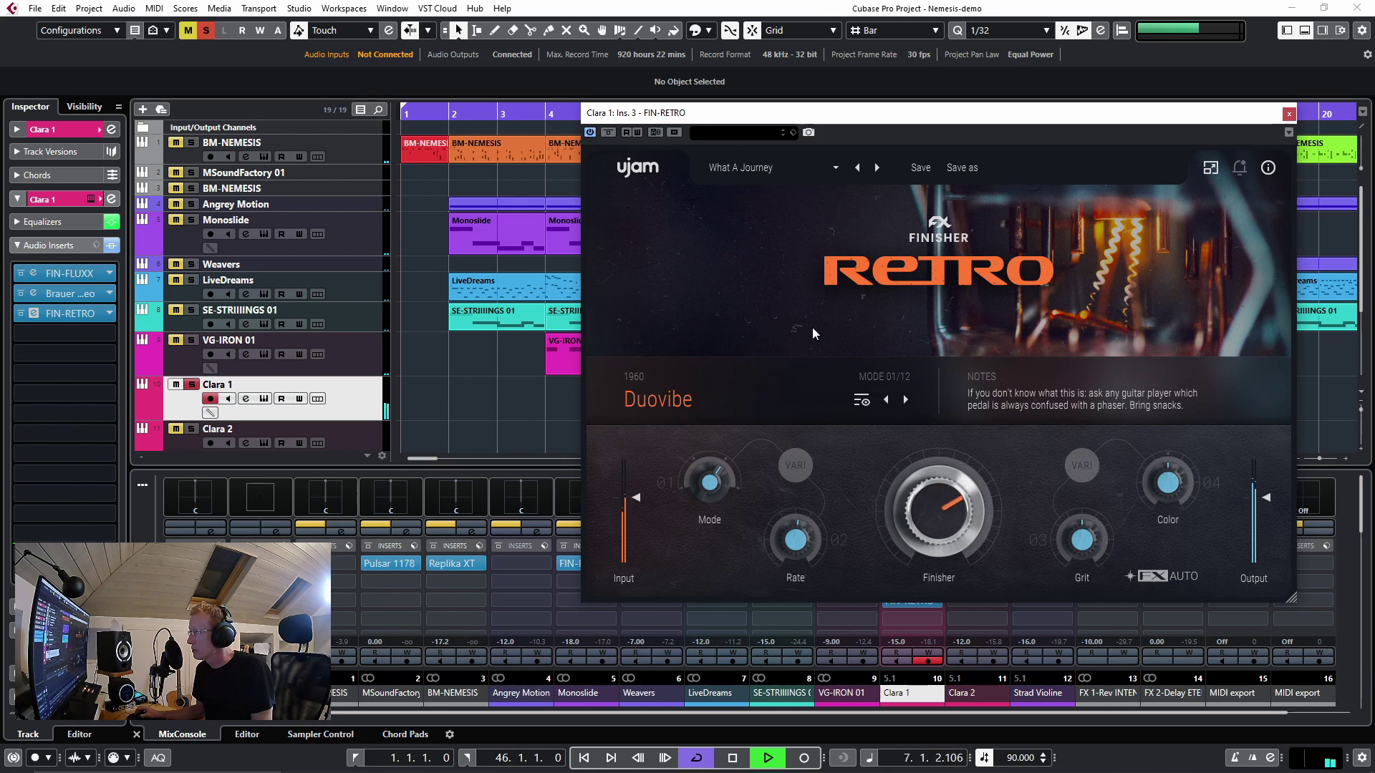
- Load the Wing Back Arm Chair preset, raise the Finisher amount, and compare the effect bypassed and active
{"action": "left_click", "coordinate": [876, 168]}
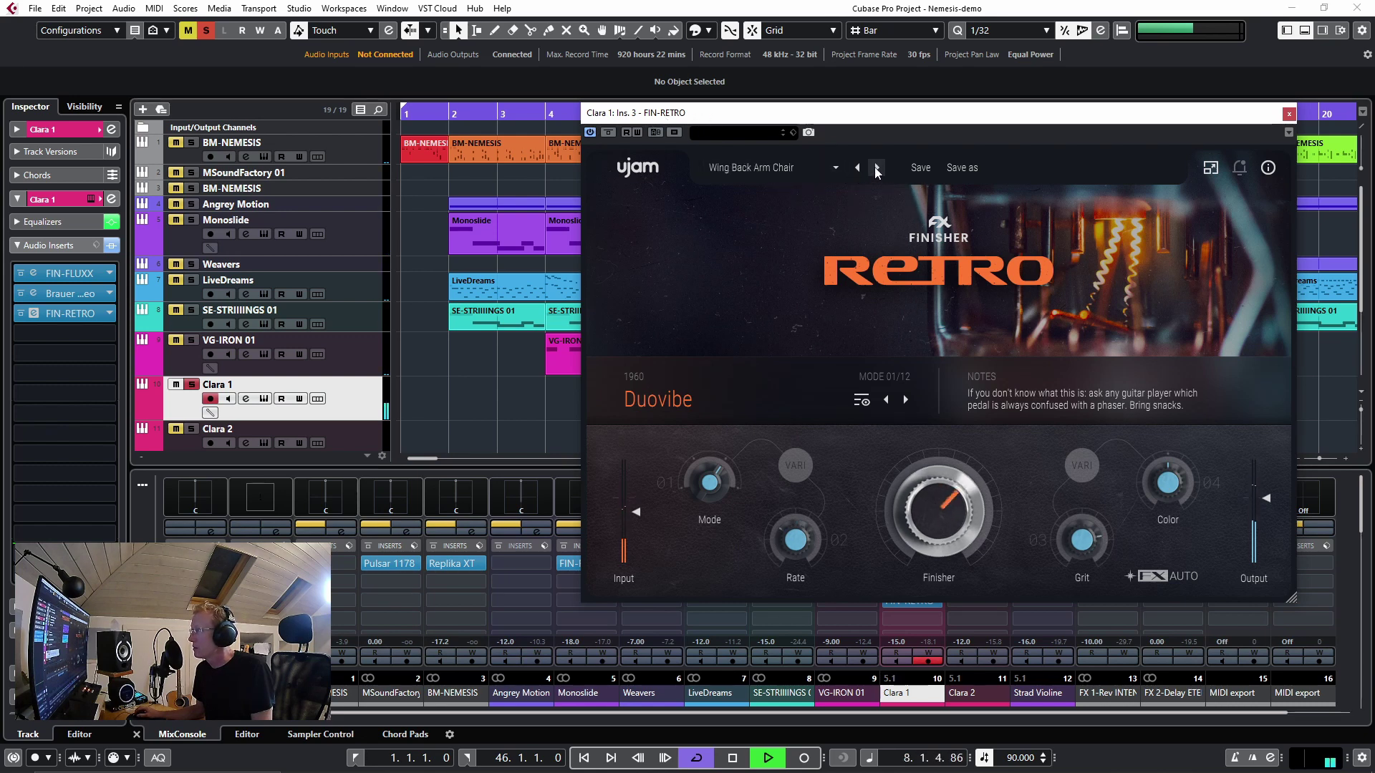
{"action": "left_click_drag", "start_coordinate": [939, 517], "coordinate": [940, 493]}
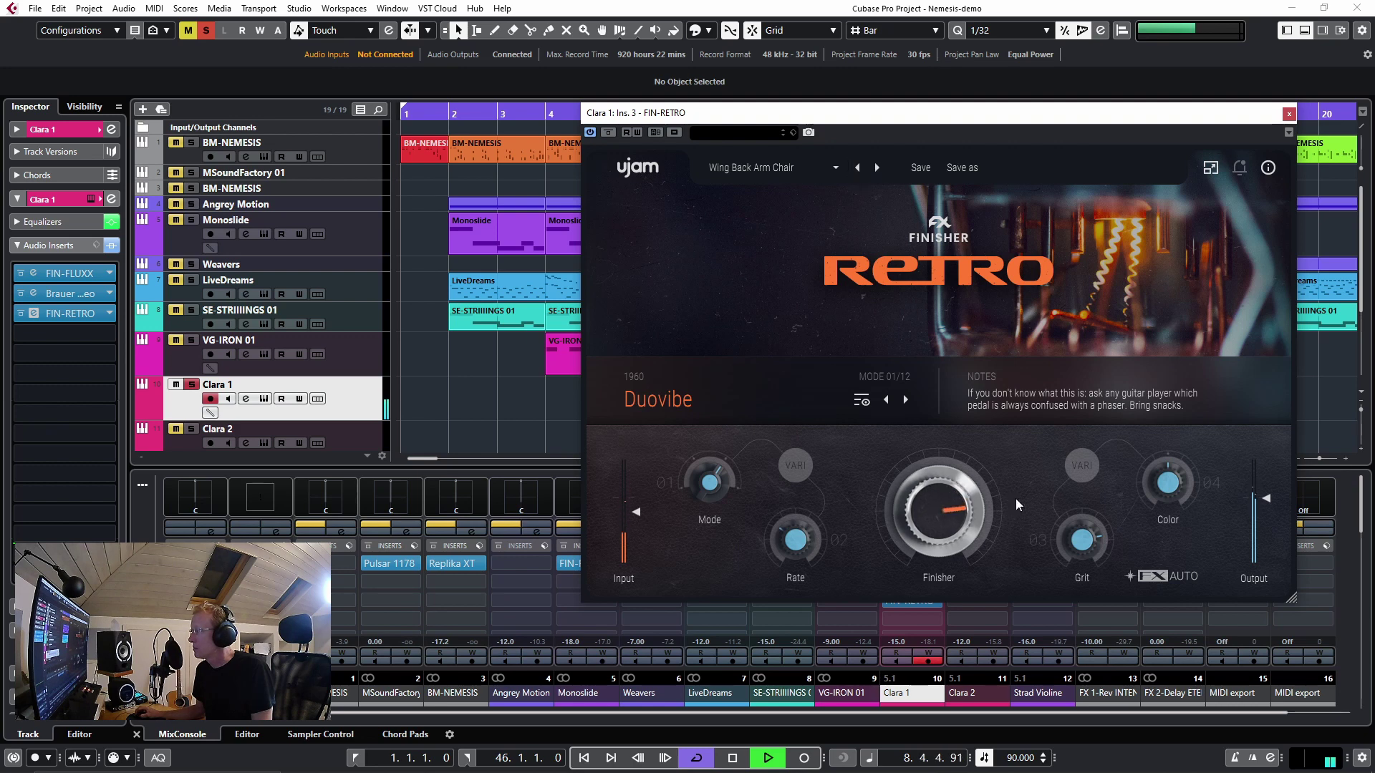
{"action": "left_click", "coordinate": [609, 133]}
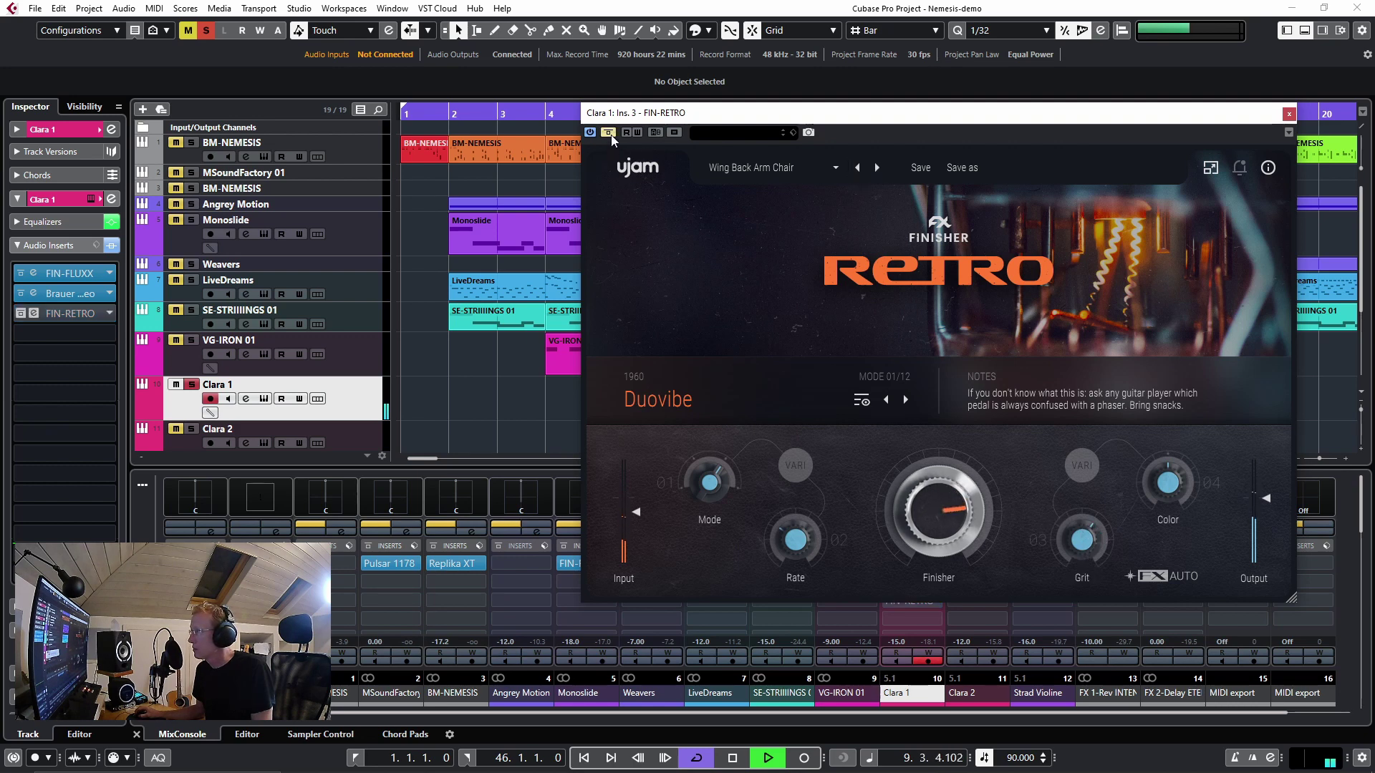
{"action": "left_click", "coordinate": [608, 133]}
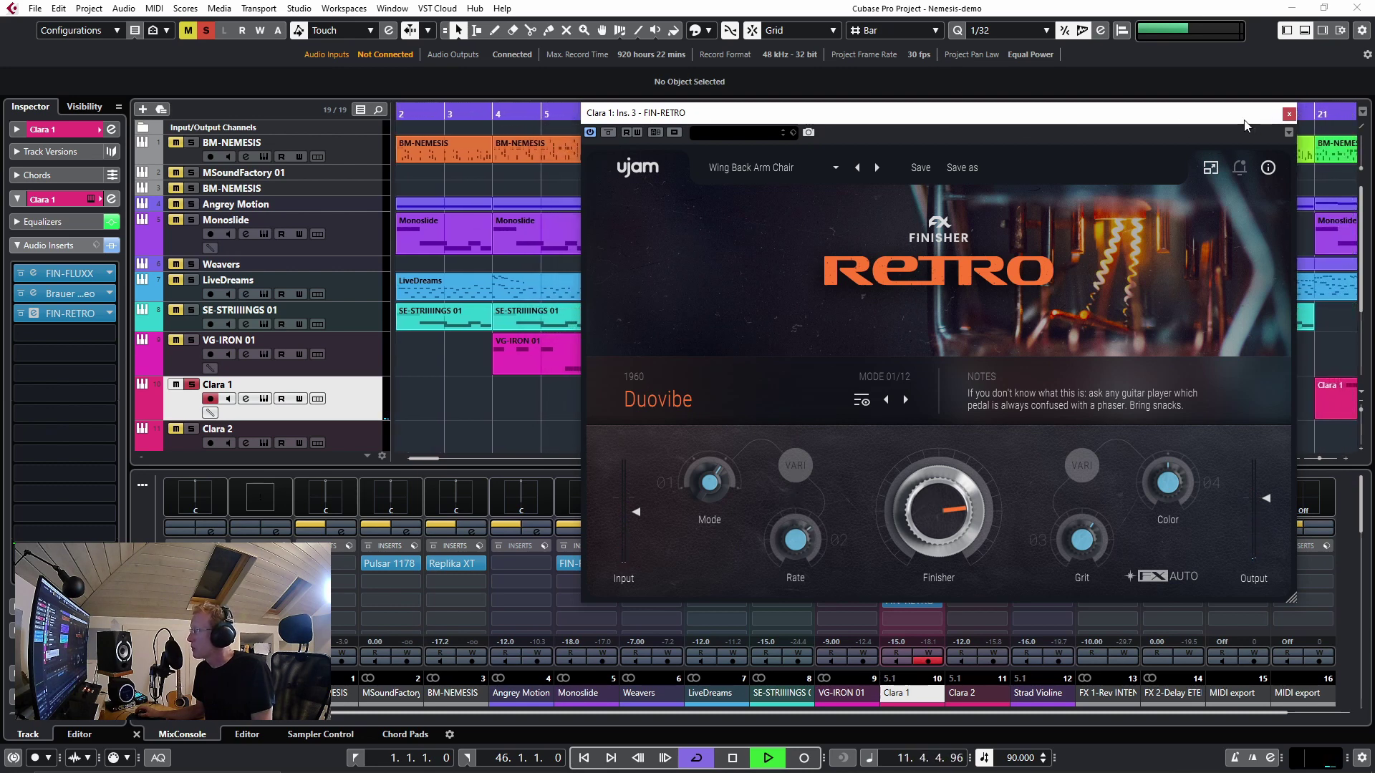
- Uncover the later part of the arrangement, continue playback from bar 21, and lower the Finisher amount well below halfway
{"action": "left_click_drag", "start_coordinate": [1167, 113], "coordinate": [962, 100]}
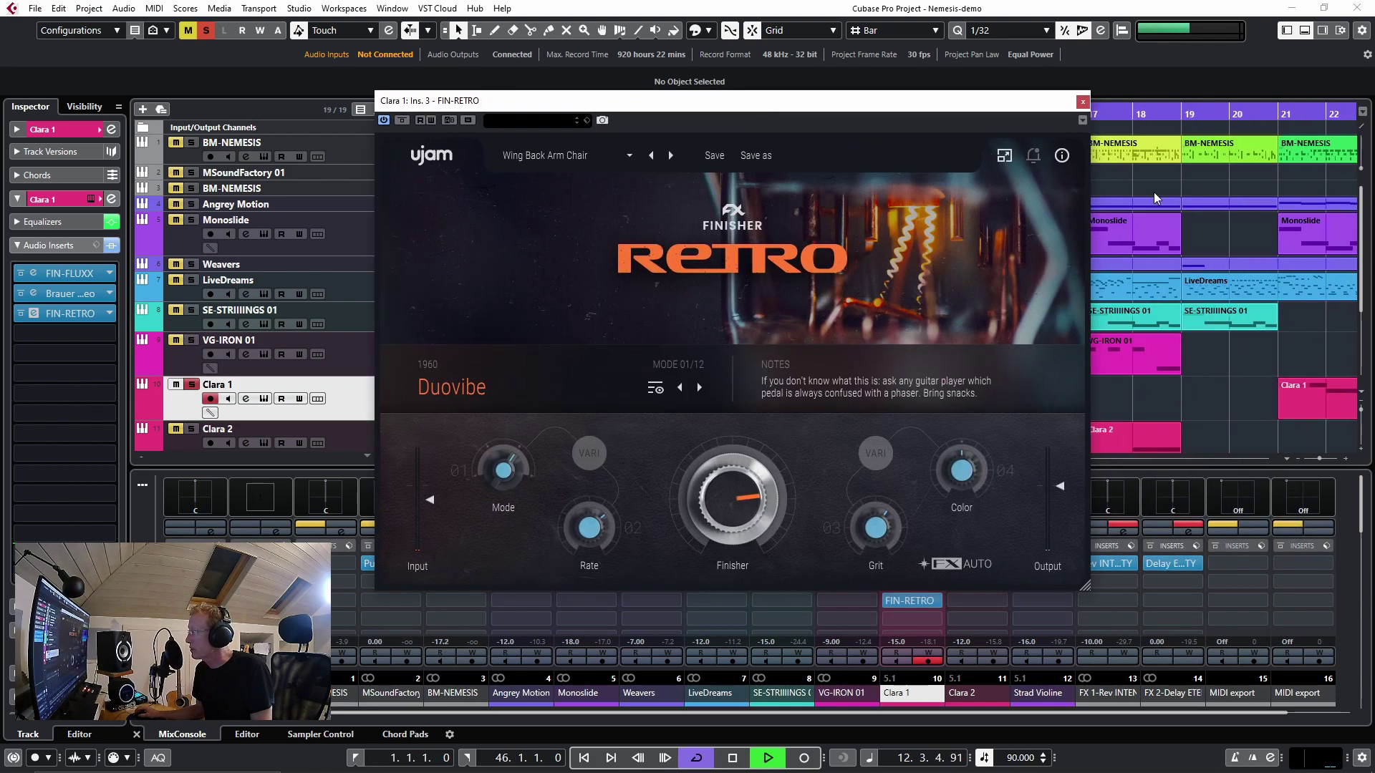
{"action": "left_click", "coordinate": [1276, 114]}
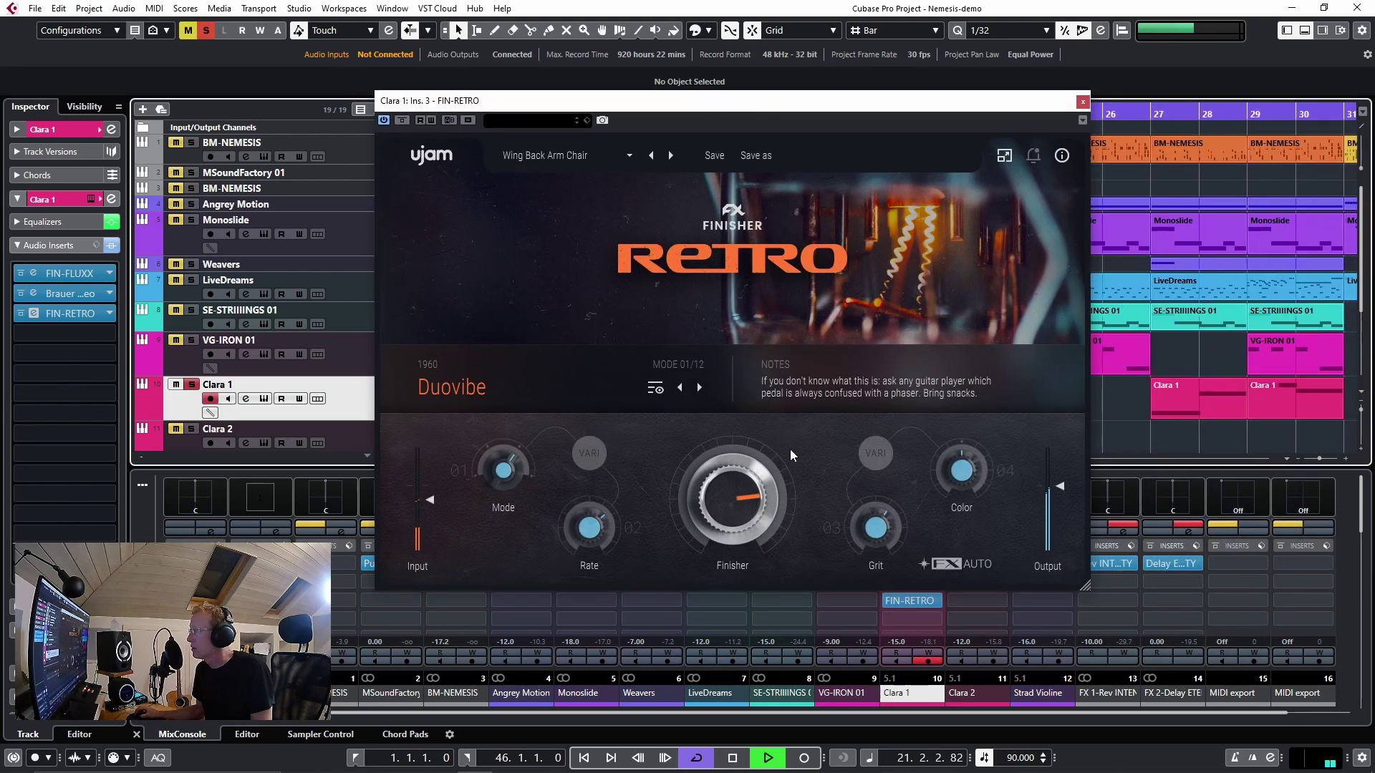
{"action": "left_click_drag", "start_coordinate": [738, 493], "coordinate": [737, 601]}
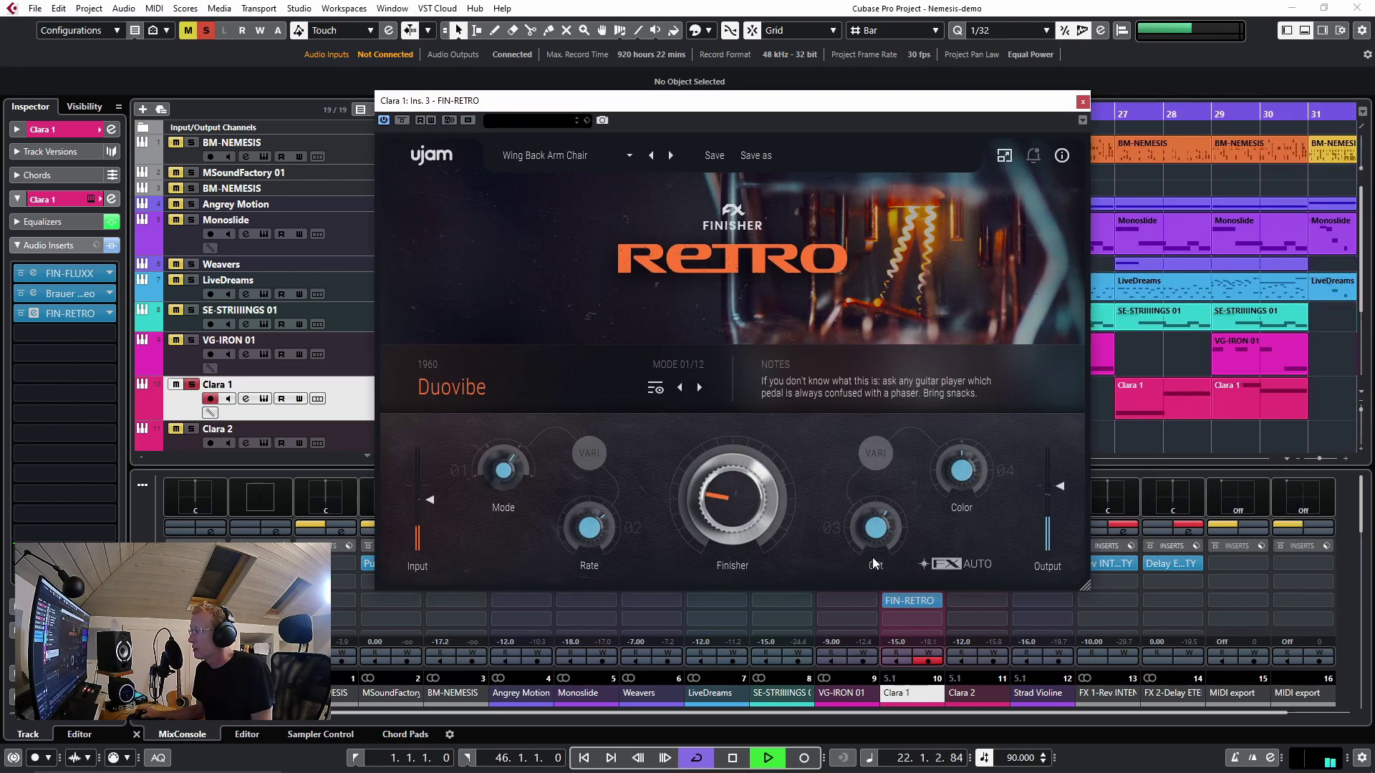
- Load the 4D Experience preset, audition it on Clara 1 from around bar 27, then close the effect window and stop playback
{"action": "left_click", "coordinate": [676, 156]}
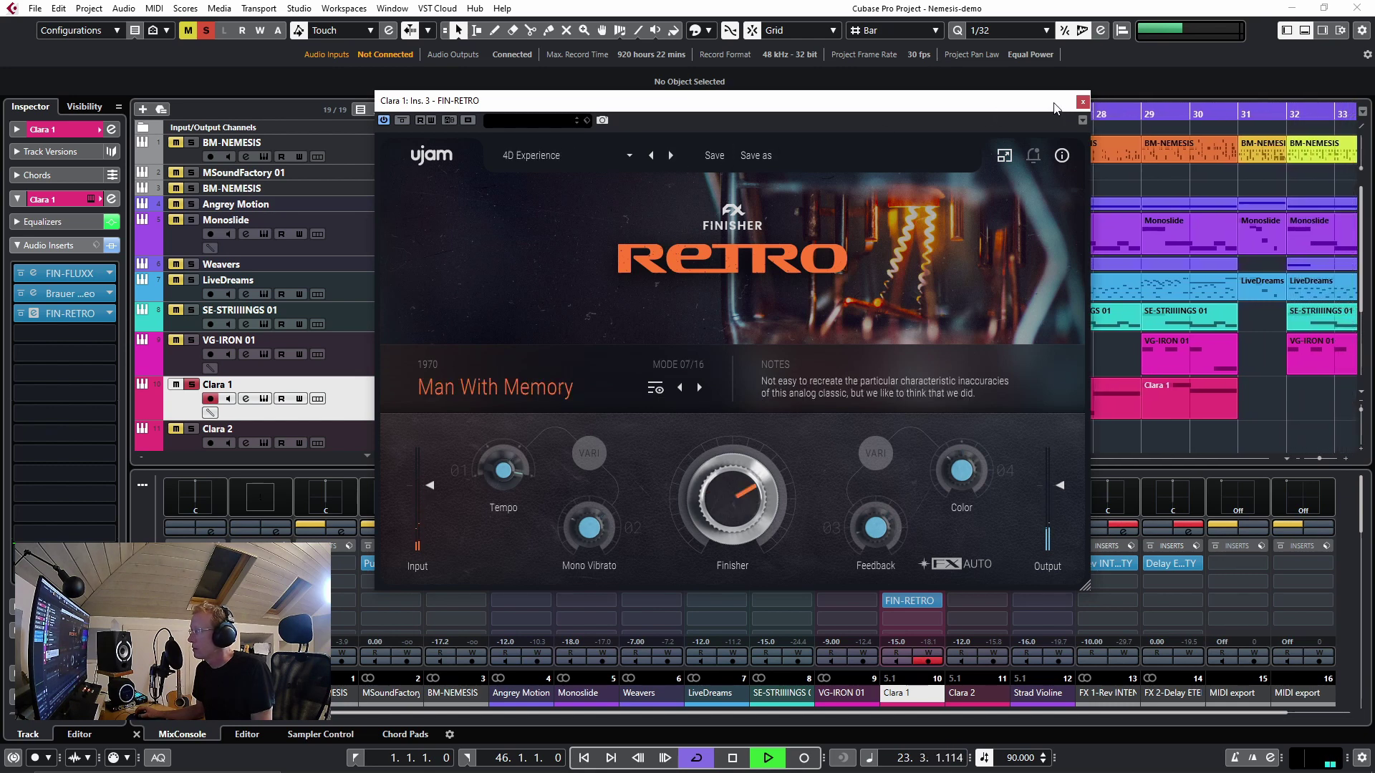
{"action": "left_click_drag", "start_coordinate": [1053, 107], "coordinate": [1022, 102]}
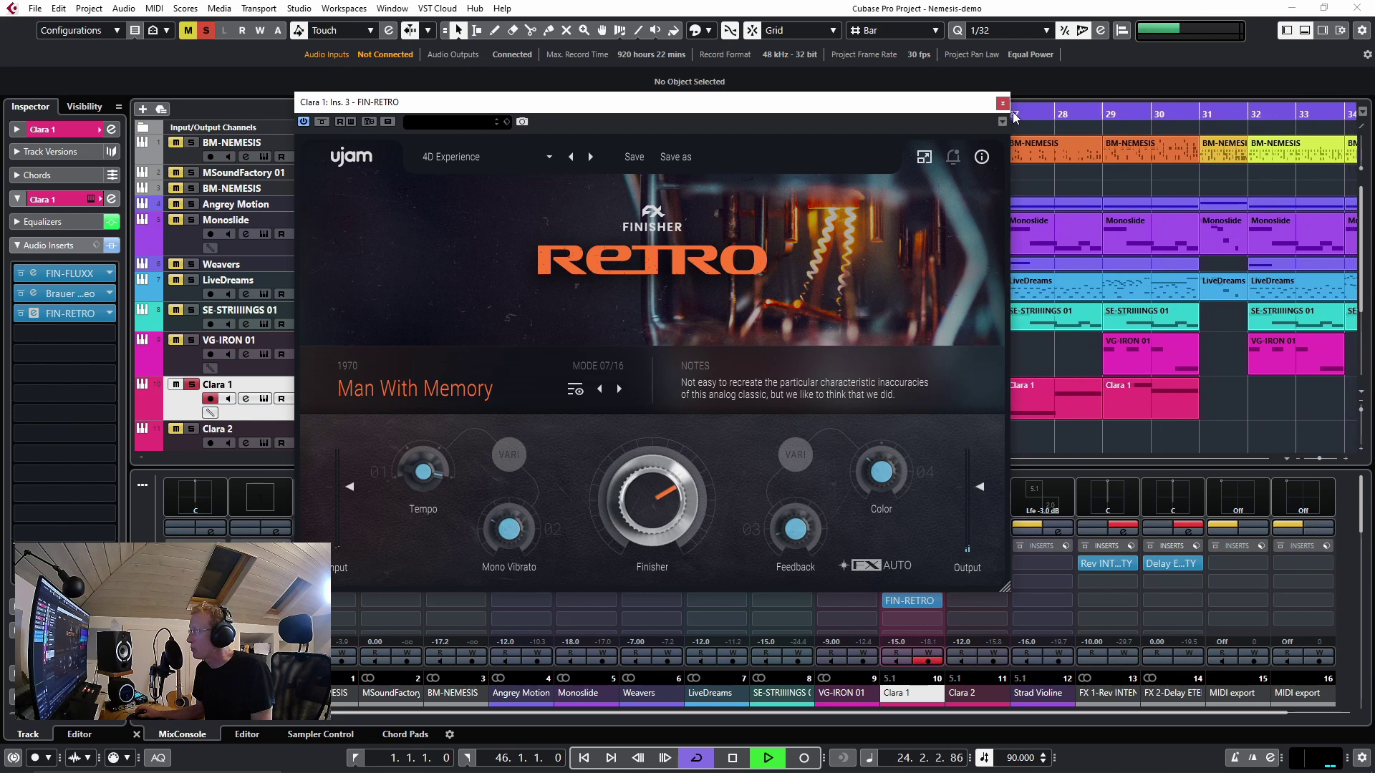
{"action": "left_click", "coordinate": [1024, 115]}
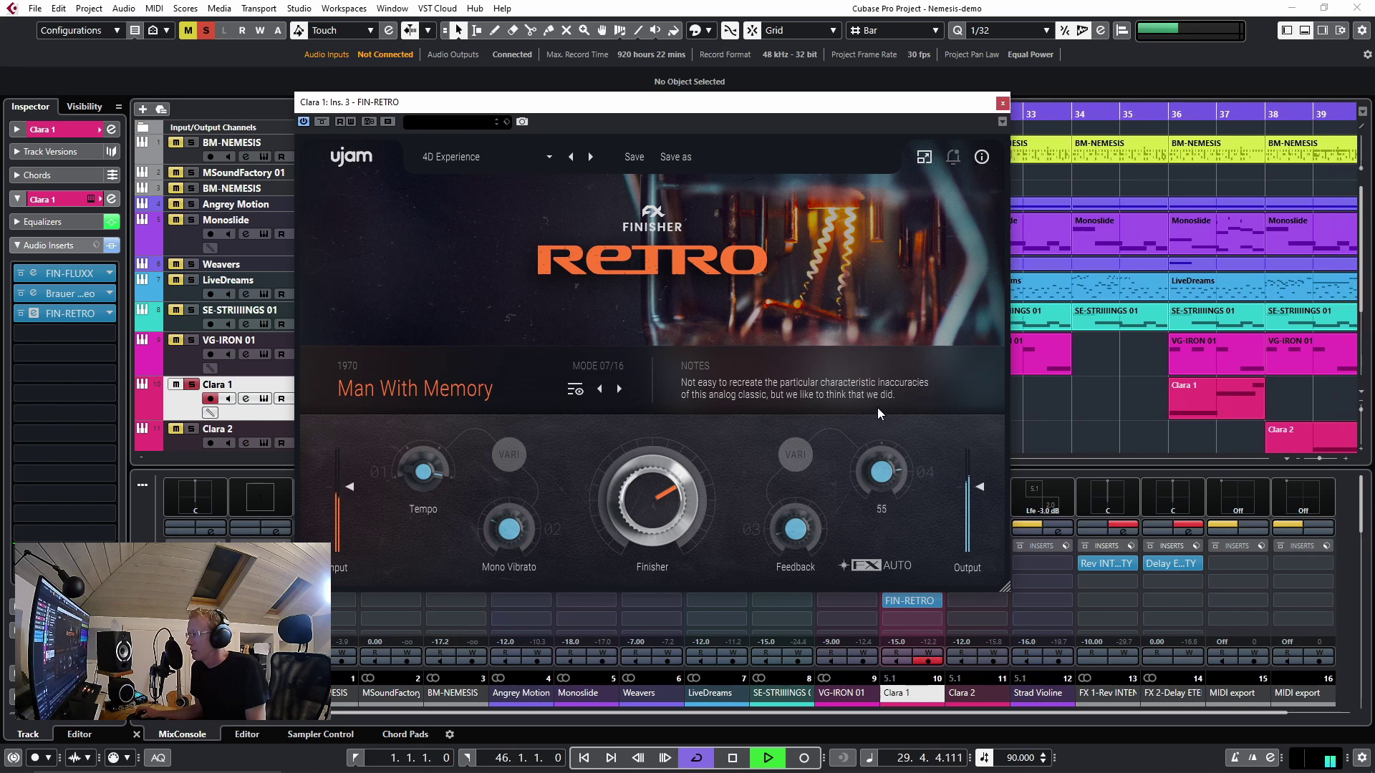
{"action": "left_click", "coordinate": [1003, 104]}
{"action": "key", "text": "space"}
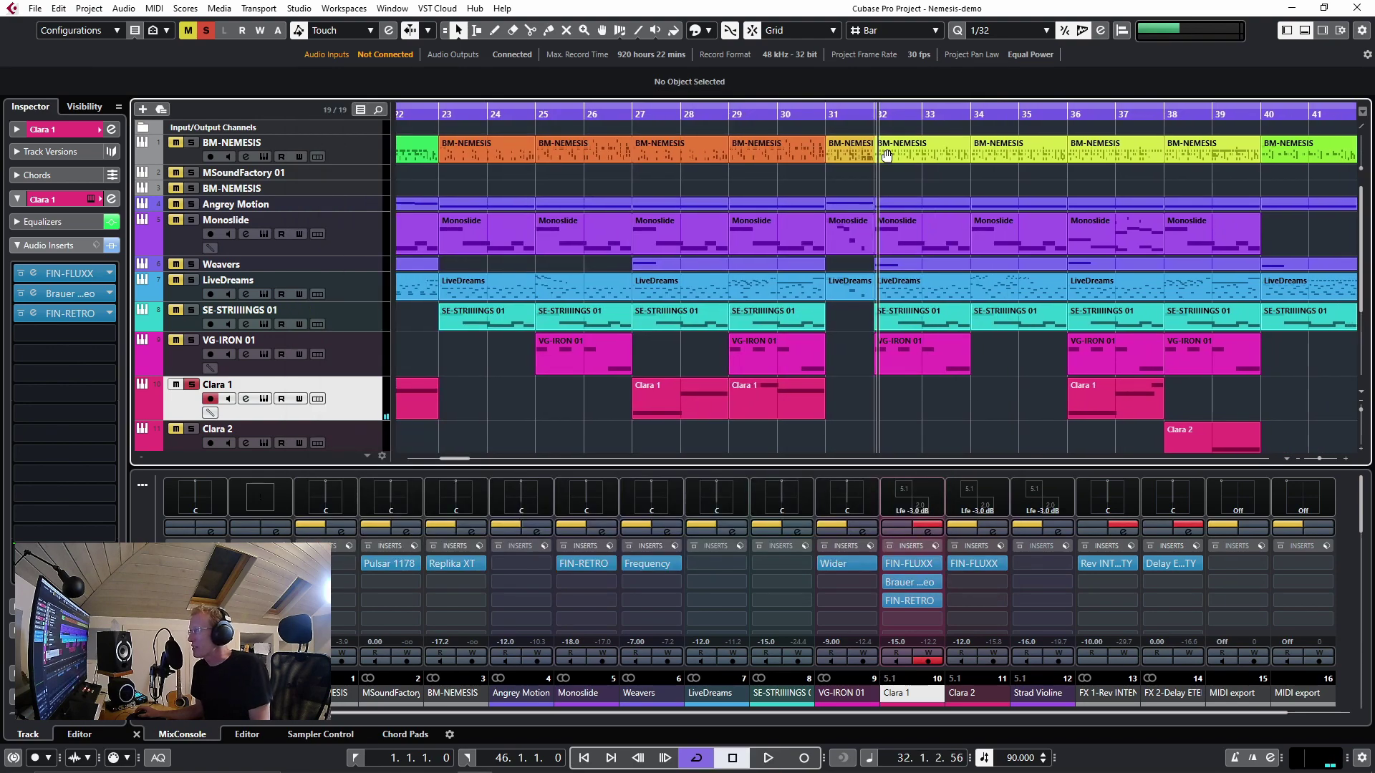
- Select the first BM-NEMESIS drum track, clear all solos, and briefly open its Beatmaker Nemesis instrument before closing it
{"action": "left_click", "coordinate": [372, 155]}
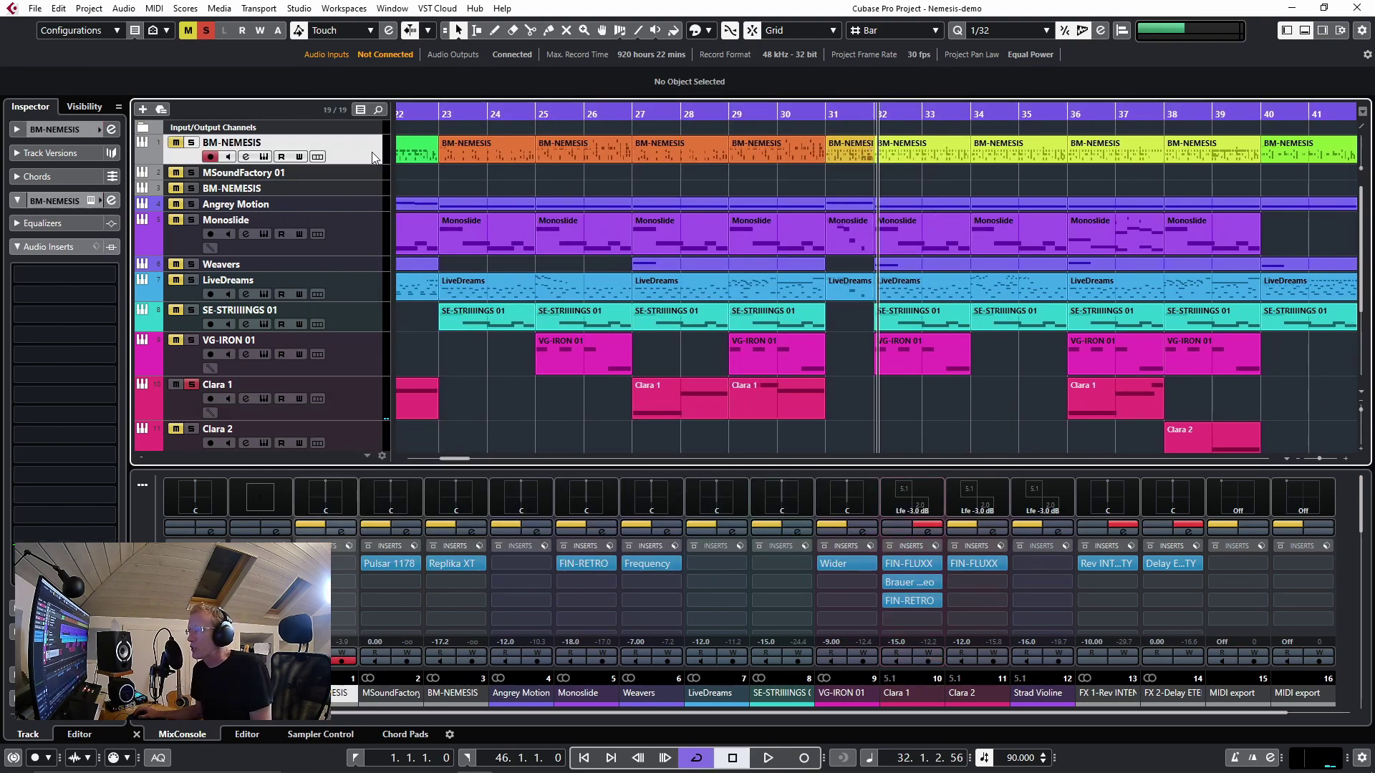
{"action": "left_click", "coordinate": [205, 31]}
{"action": "left_click", "coordinate": [264, 156]}
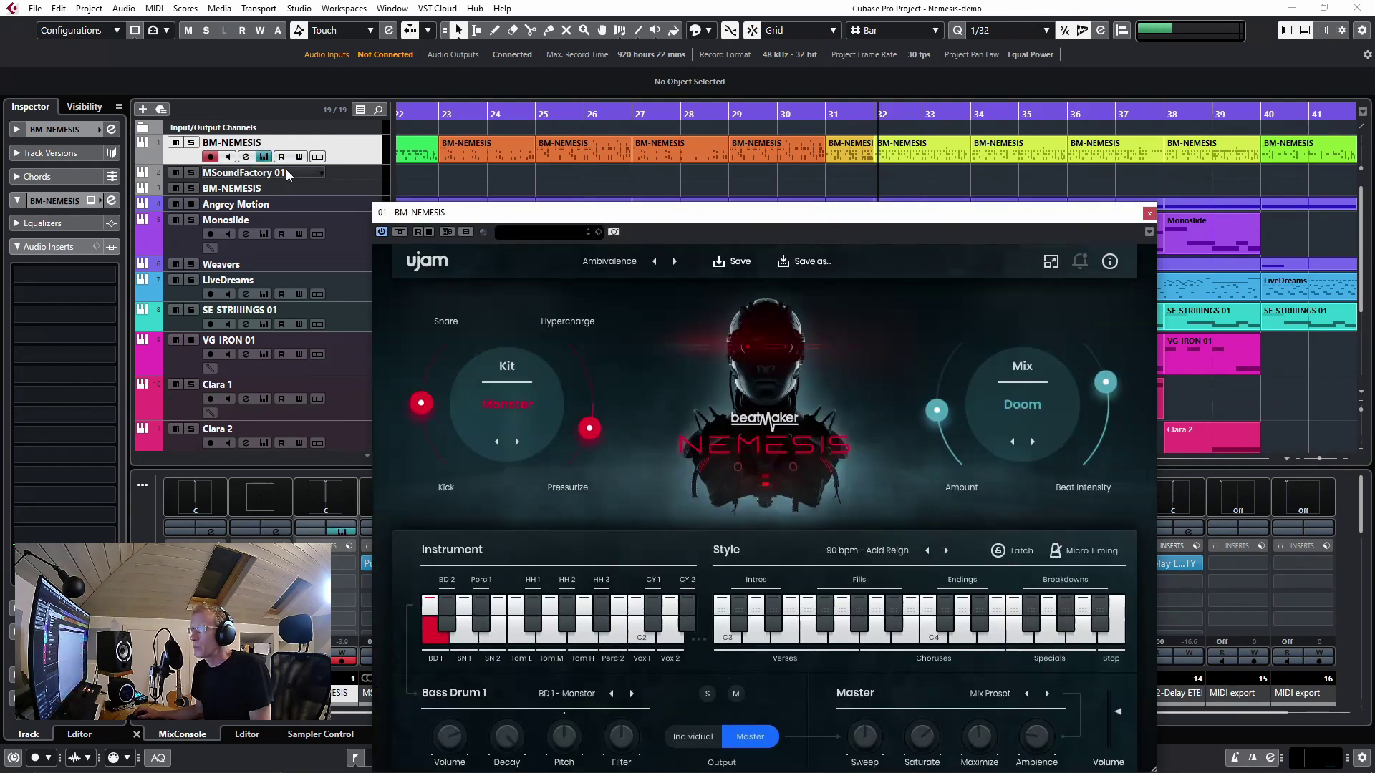
{"action": "left_click_drag", "start_coordinate": [683, 220], "coordinate": [834, 112]}
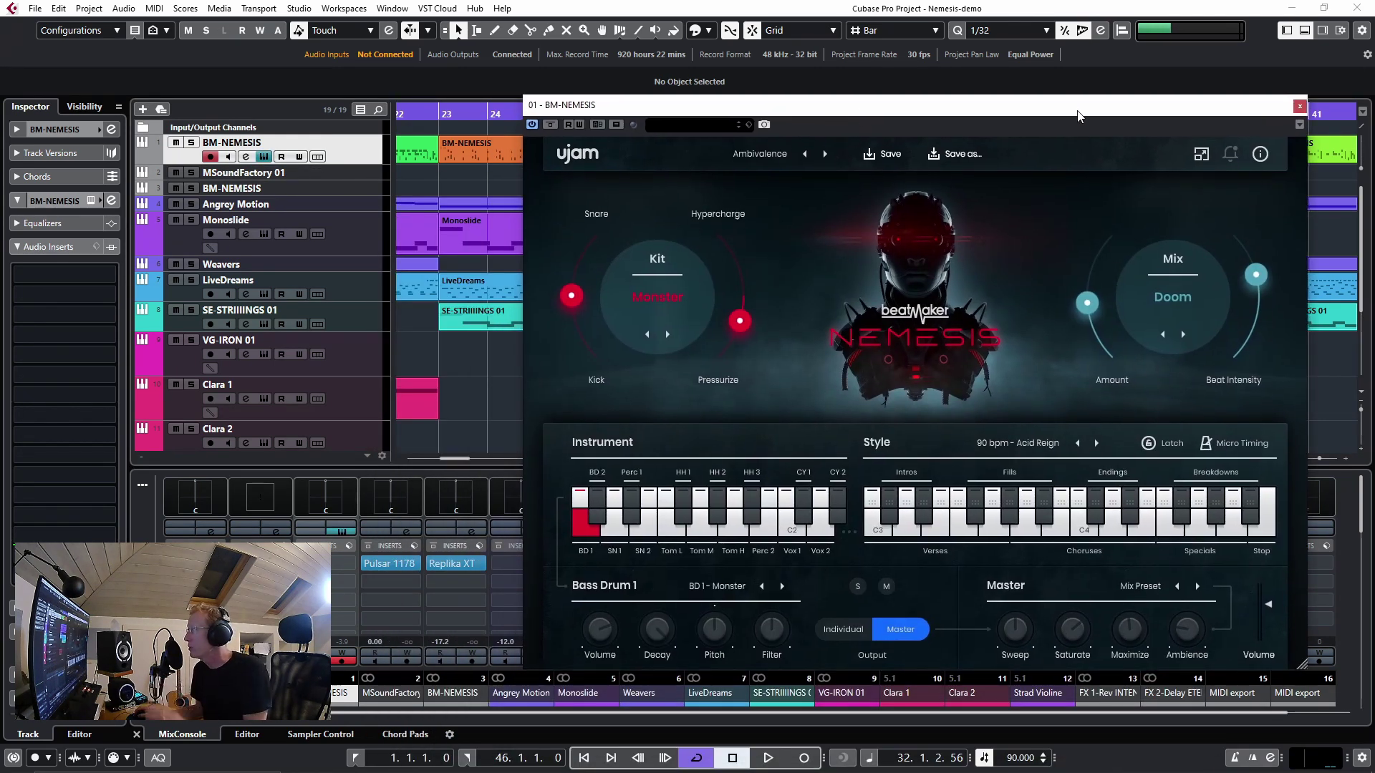
{"action": "left_click", "coordinate": [1298, 107]}
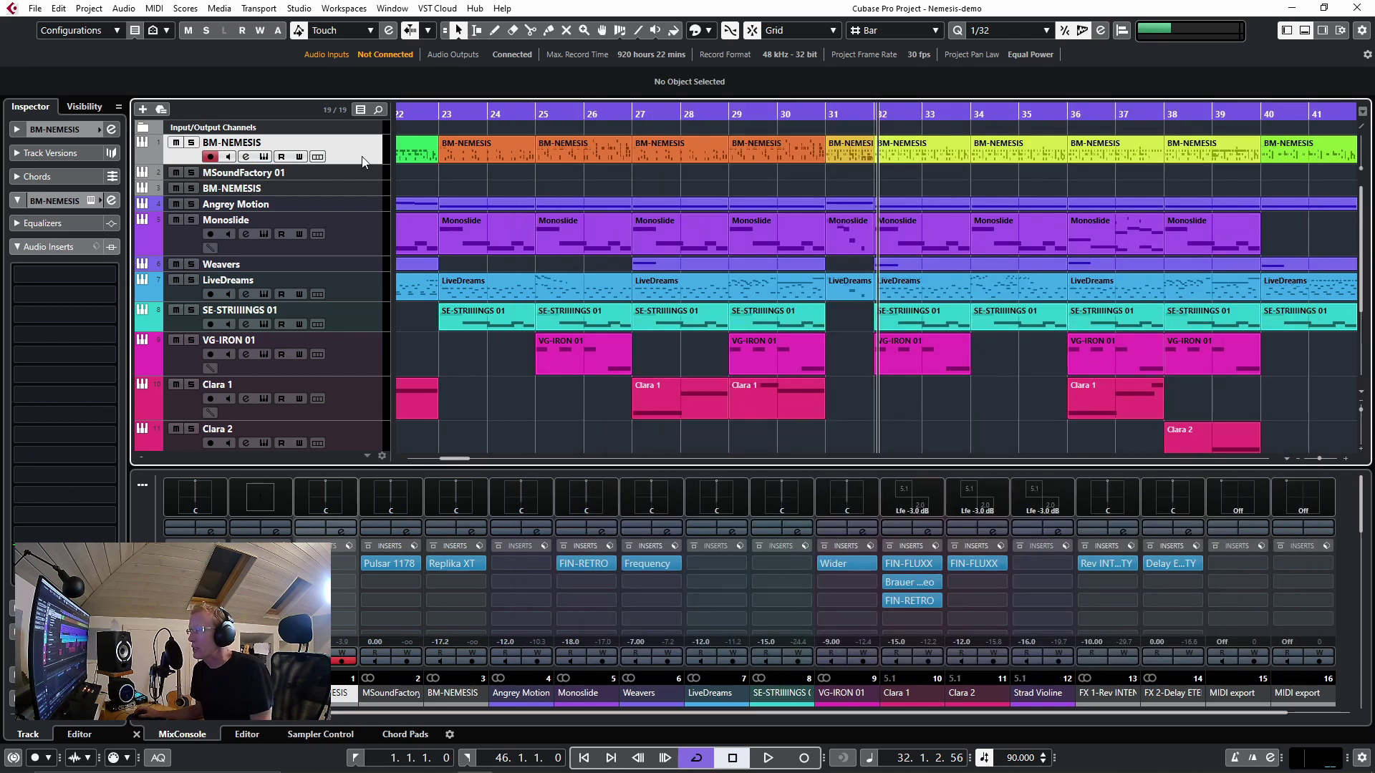
- Add FIN-RETRO as the first audio insert on the BM-NEMESIS track and move its window away from the track list
{"action": "left_click", "coordinate": [110, 277]}
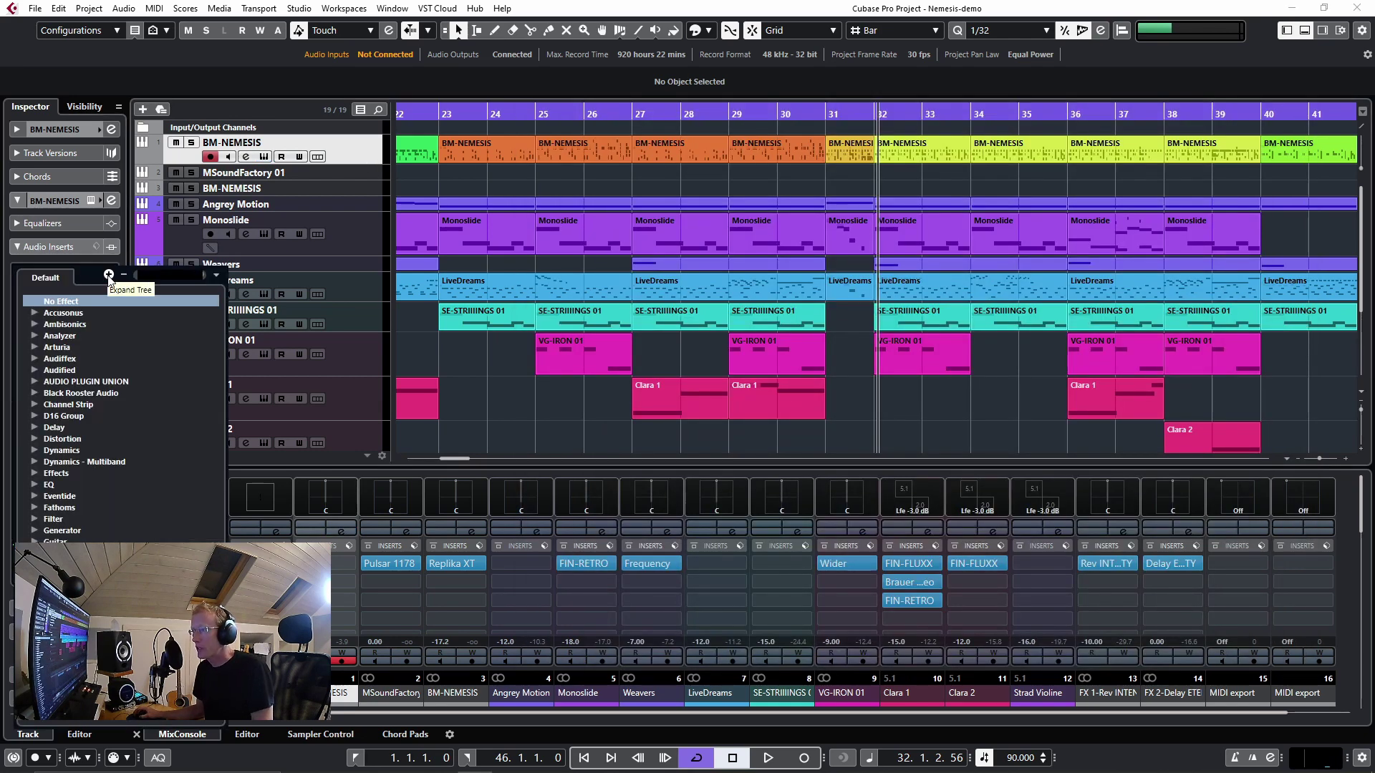
{"action": "left_click", "coordinate": [108, 278]}
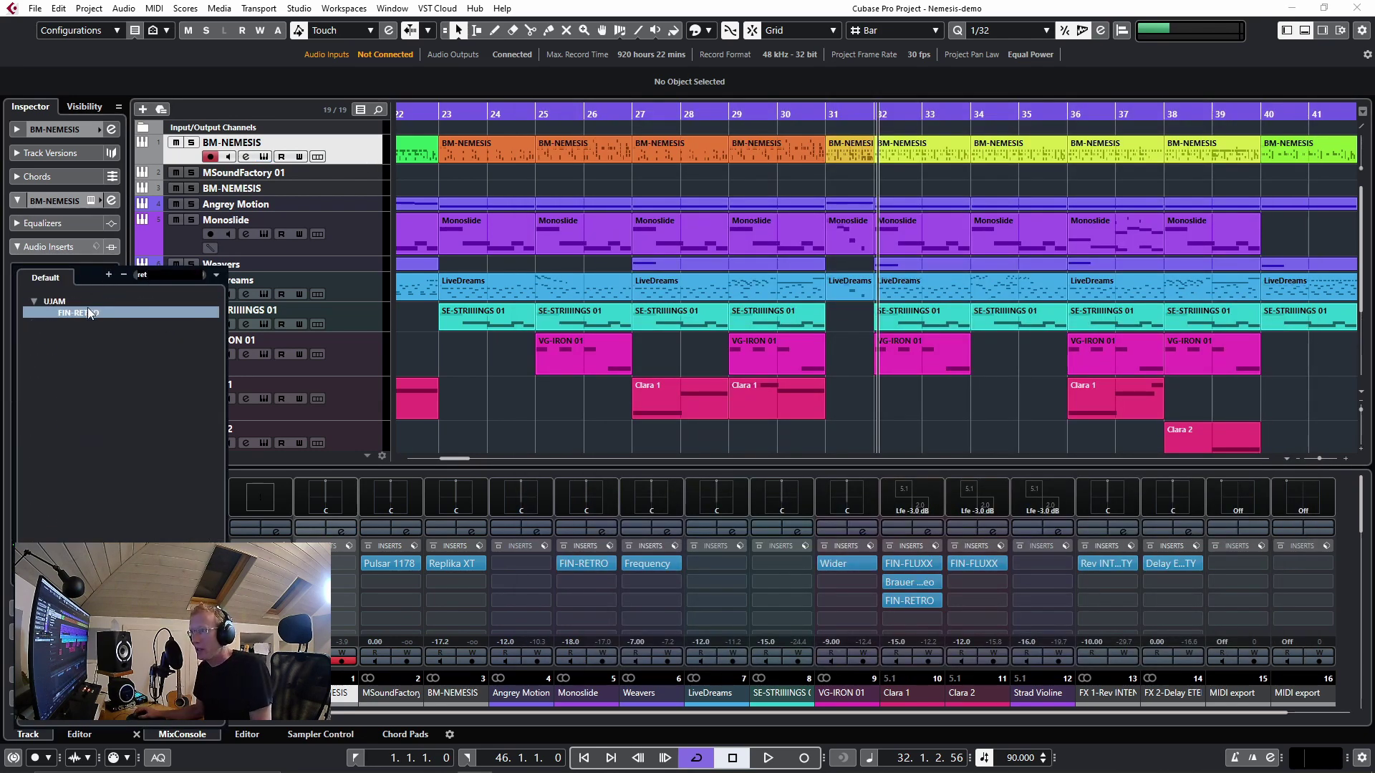
{"action": "left_click", "coordinate": [87, 304]}
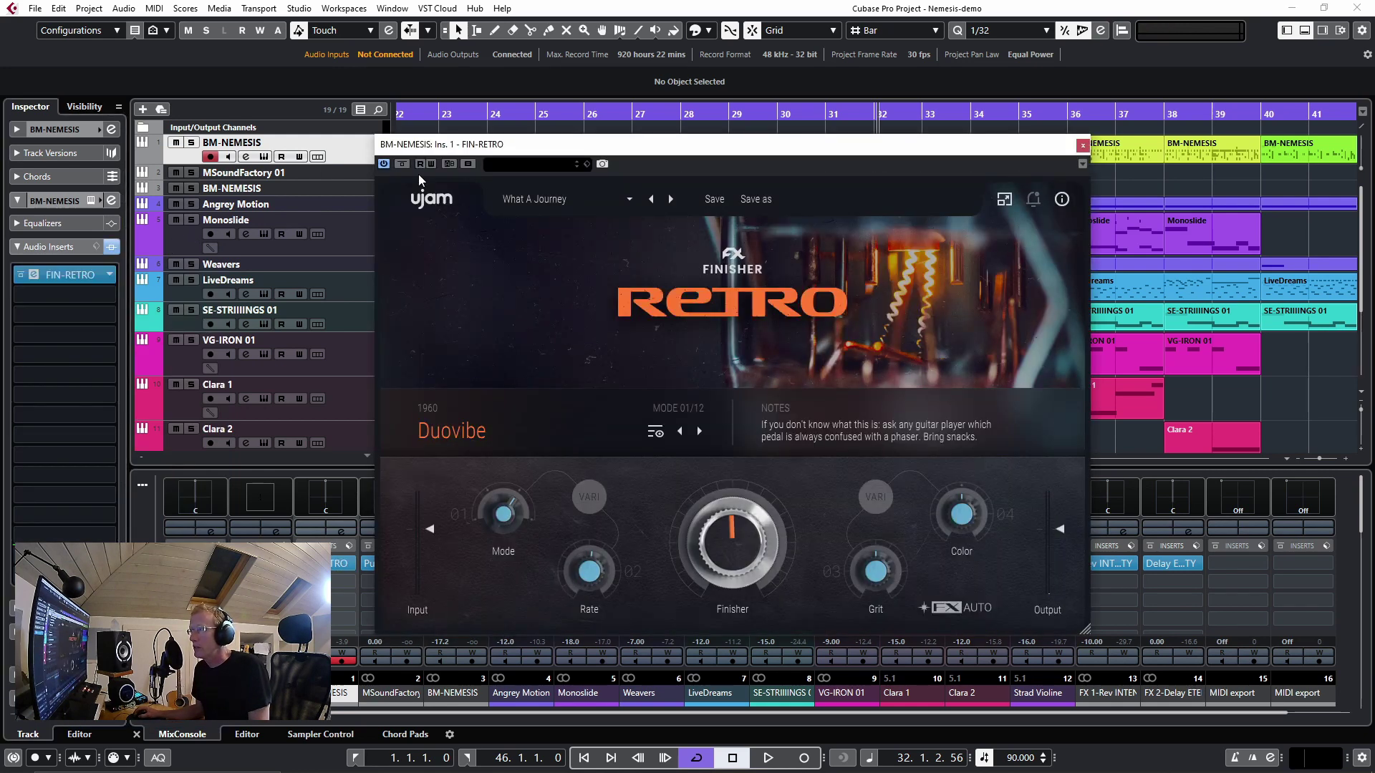
{"action": "left_click_drag", "start_coordinate": [423, 144], "coordinate": [652, 87]}
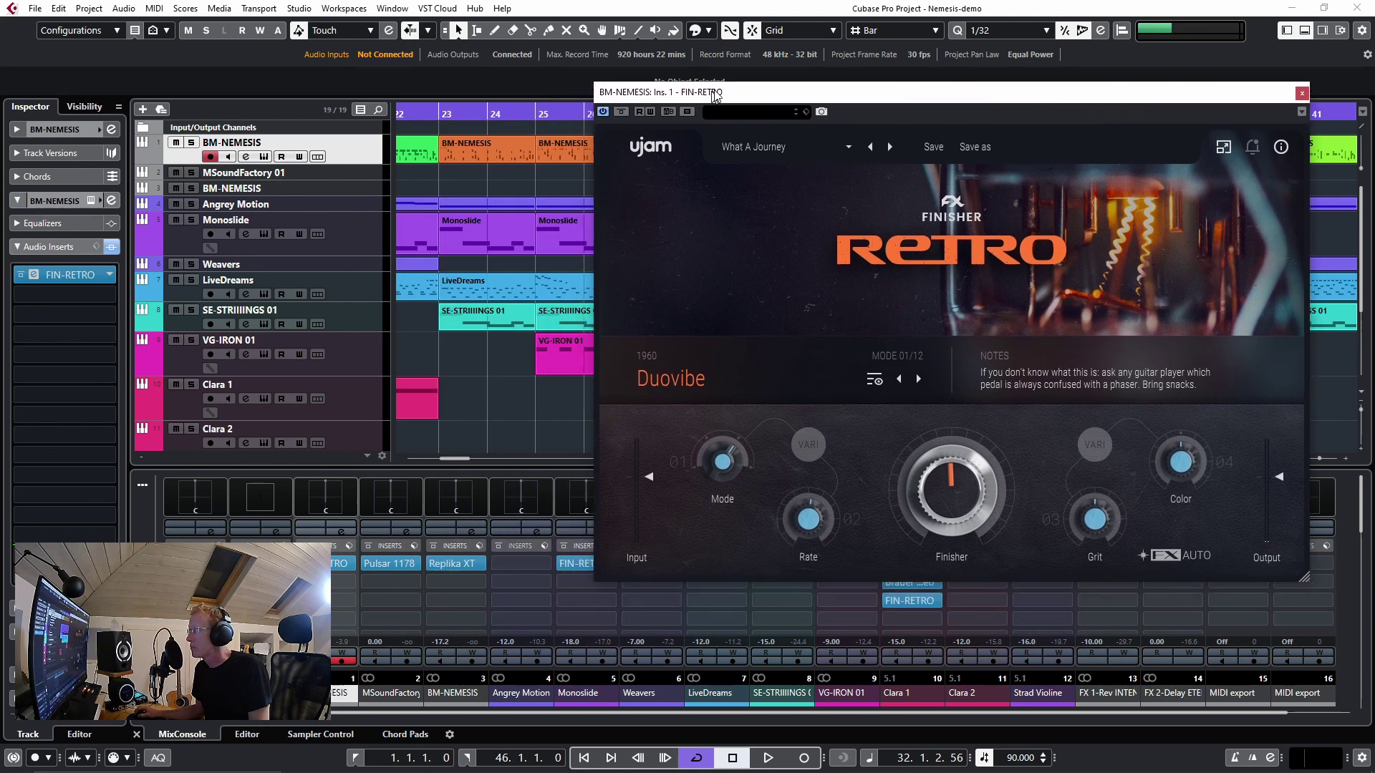
- Play the soloed BM-NEMESIS track, load the factory Distortion preset Fisheye Lens, and lower the Finisher amount below halfway
{"action": "key", "text": "space"}
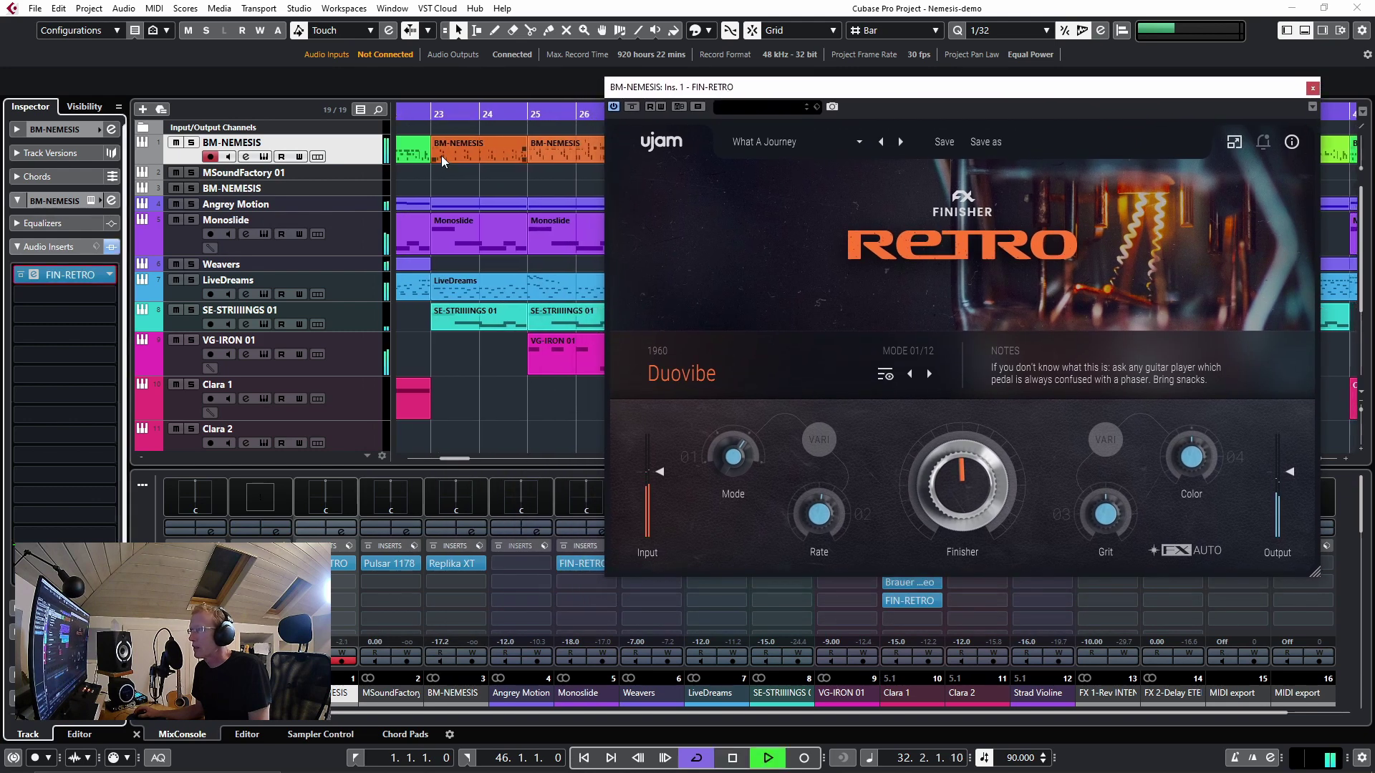
{"action": "left_click", "coordinate": [191, 143]}
{"action": "left_click", "coordinate": [768, 143]}
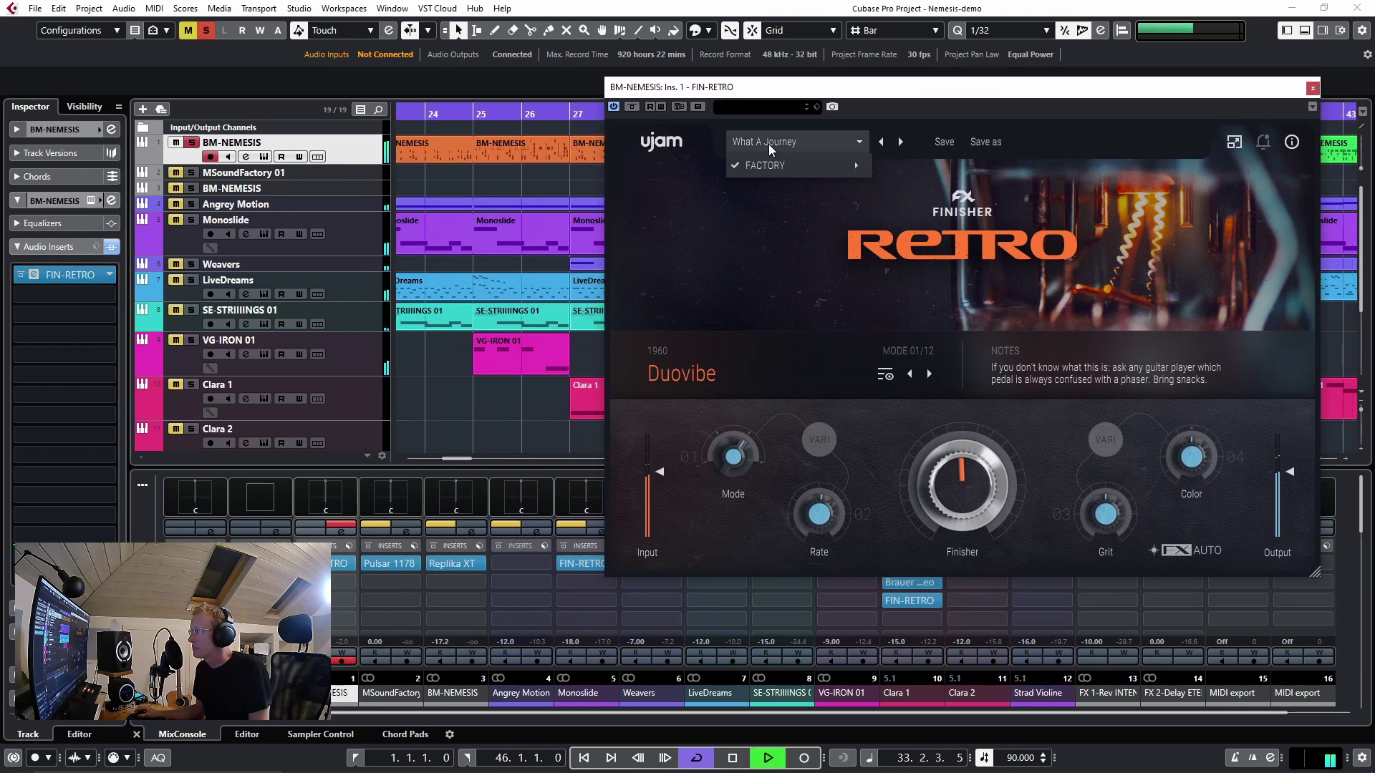
{"action": "mouse_move", "coordinate": [789, 165]}
{"action": "mouse_move", "coordinate": [921, 209]}
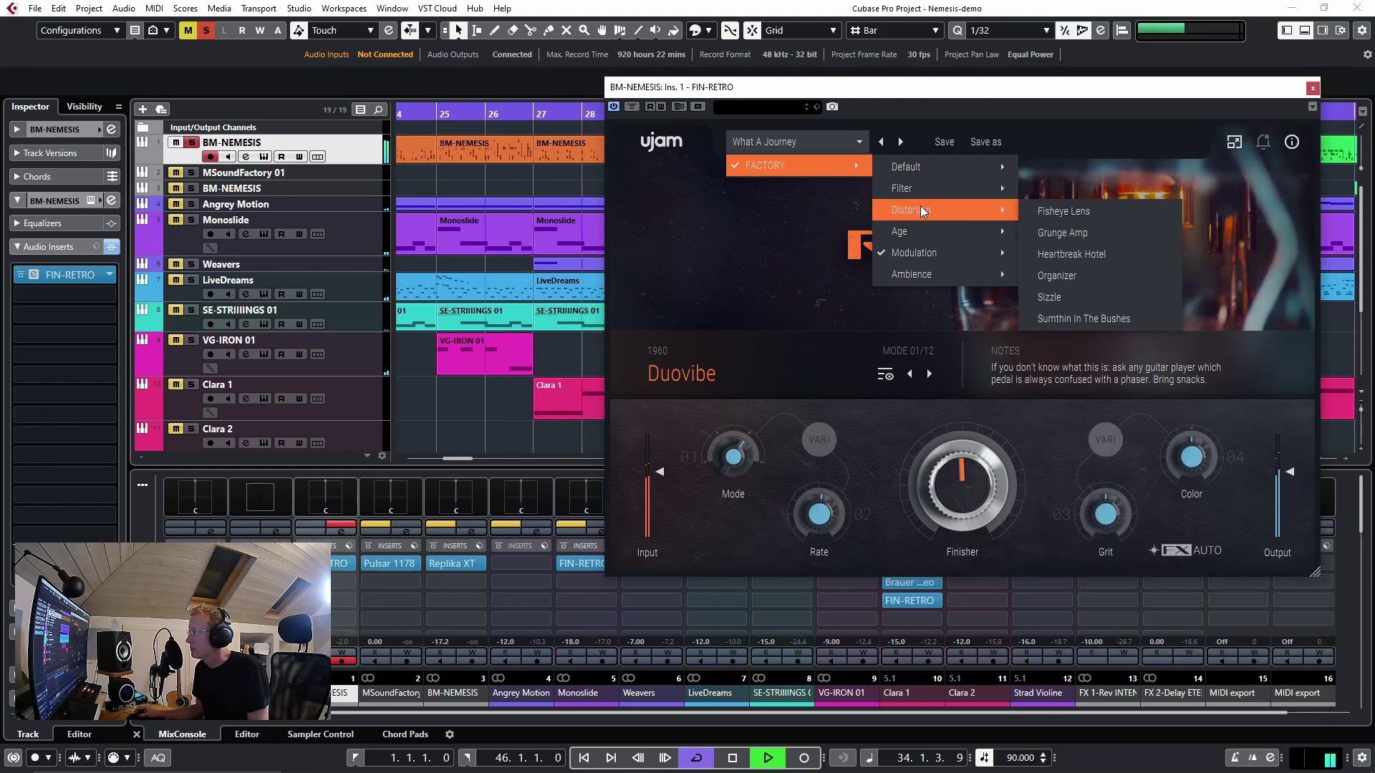
{"action": "left_click", "coordinate": [974, 209]}
{"action": "left_click_drag", "start_coordinate": [961, 487], "coordinate": [961, 524]}
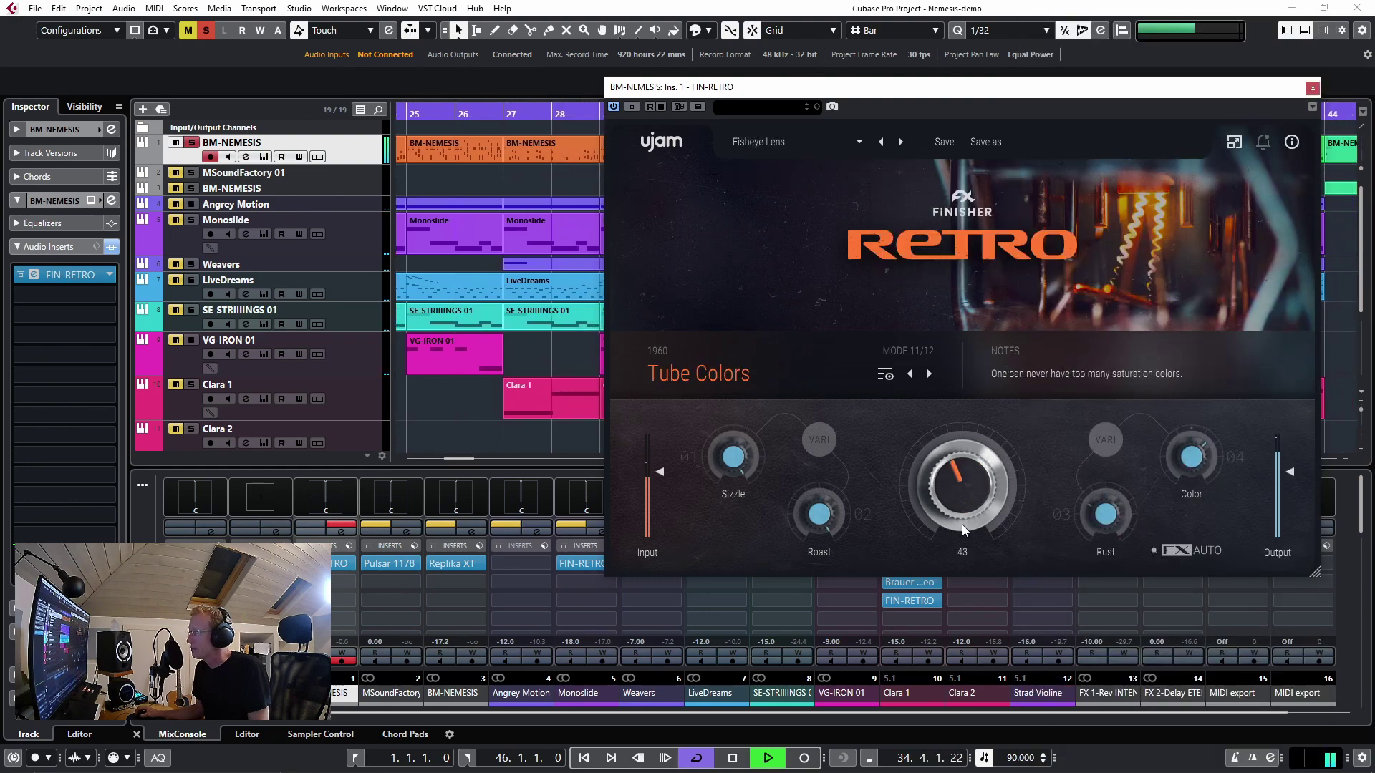
- Unsolo BM-NEMESIS and audition Fisheye Lens with Finisher at 63, followed by the Grunge Amp preset with Finisher at 66
{"action": "left_click", "coordinate": [191, 143]}
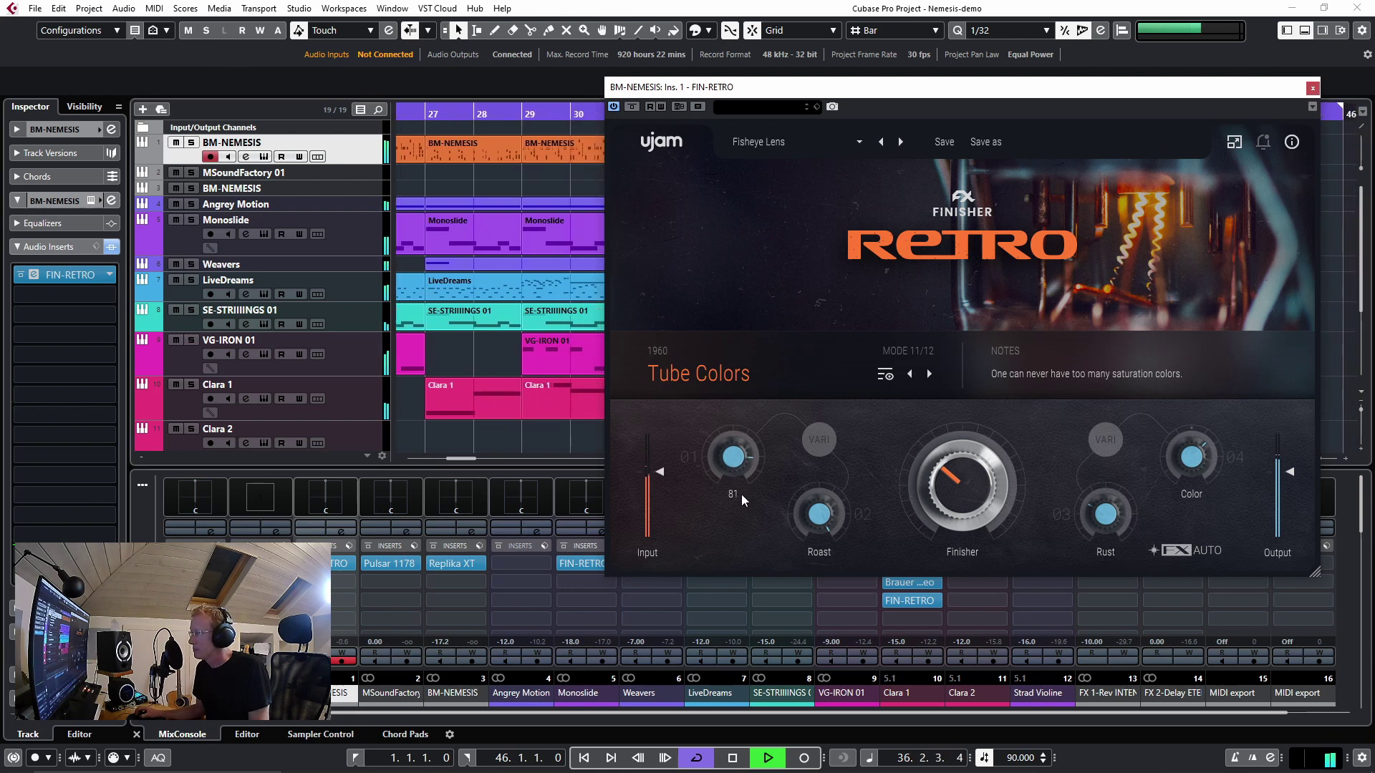
{"action": "left_click_drag", "start_coordinate": [972, 497], "coordinate": [969, 449]}
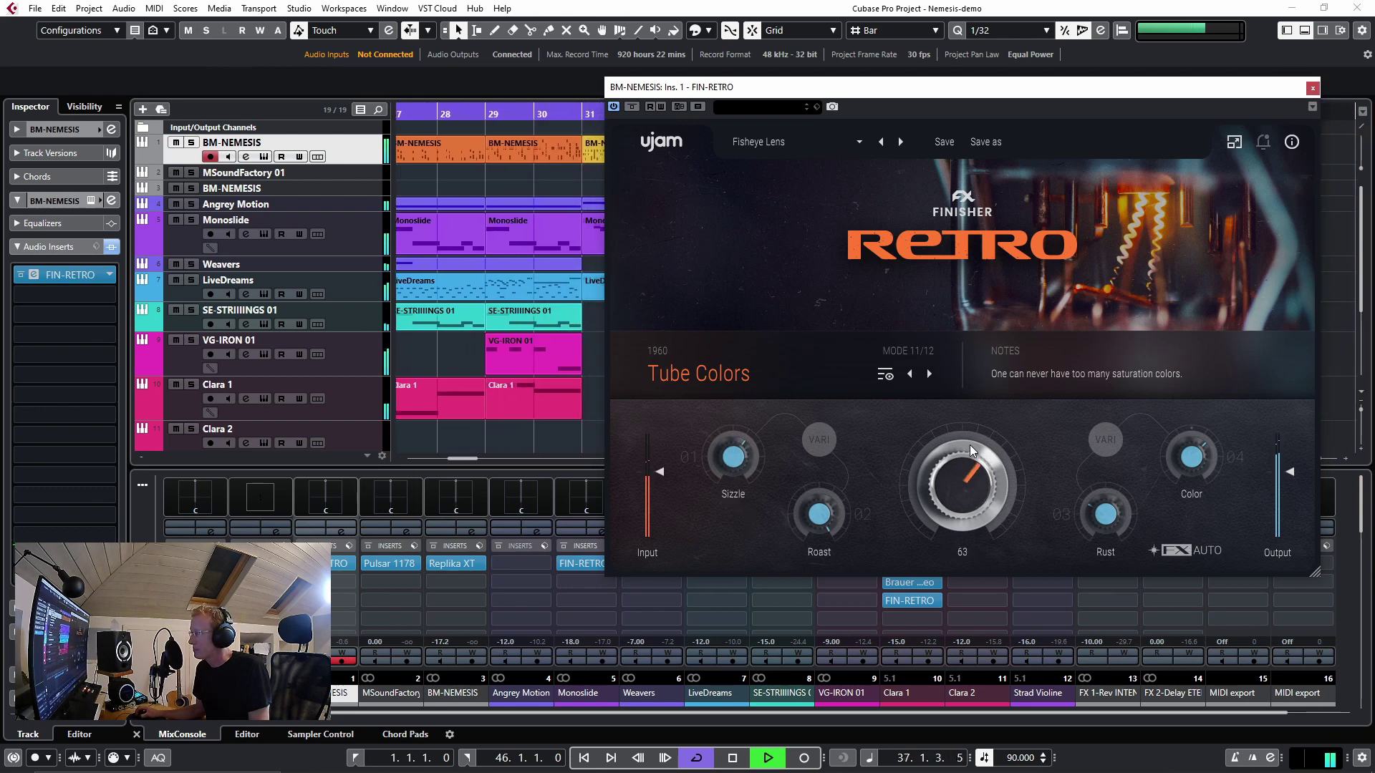
{"action": "left_click", "coordinate": [900, 142]}
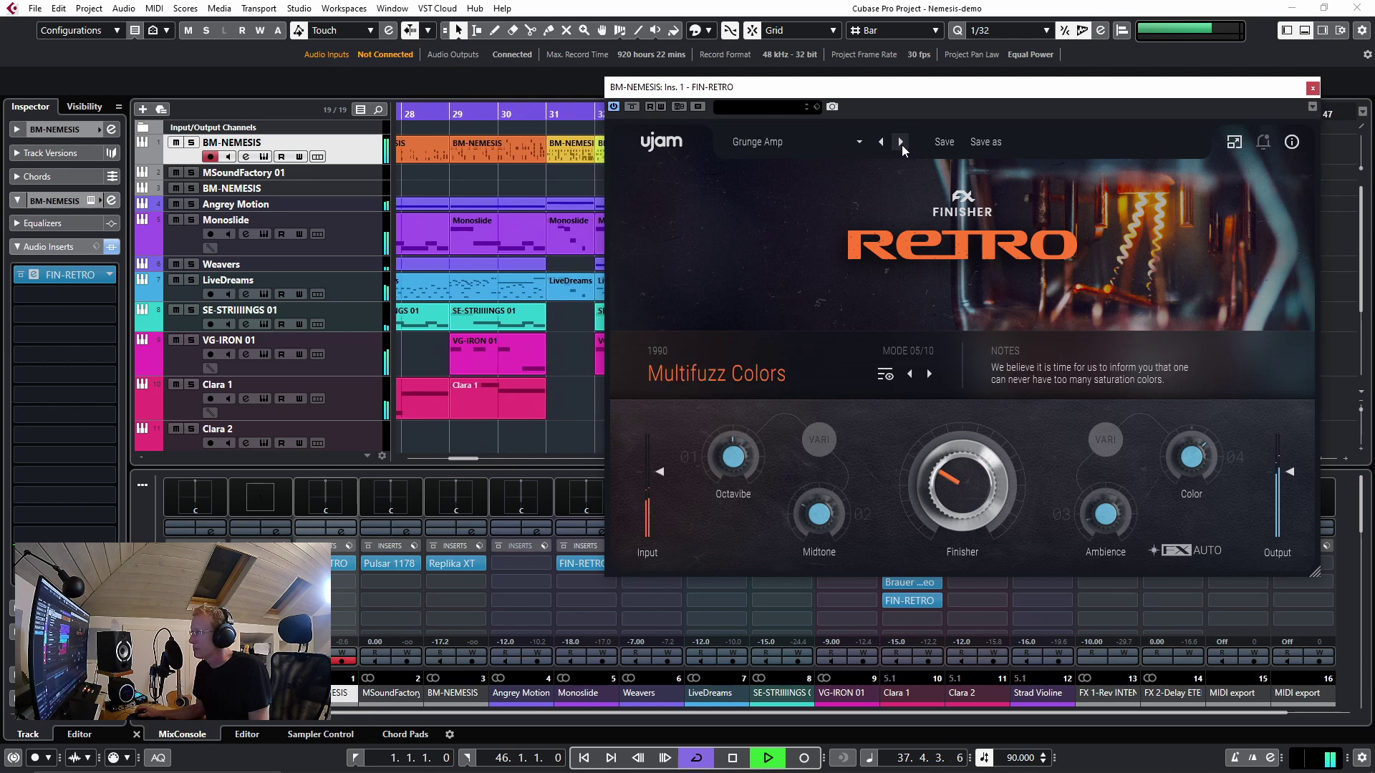
{"action": "mouse_move", "coordinate": [934, 458]}
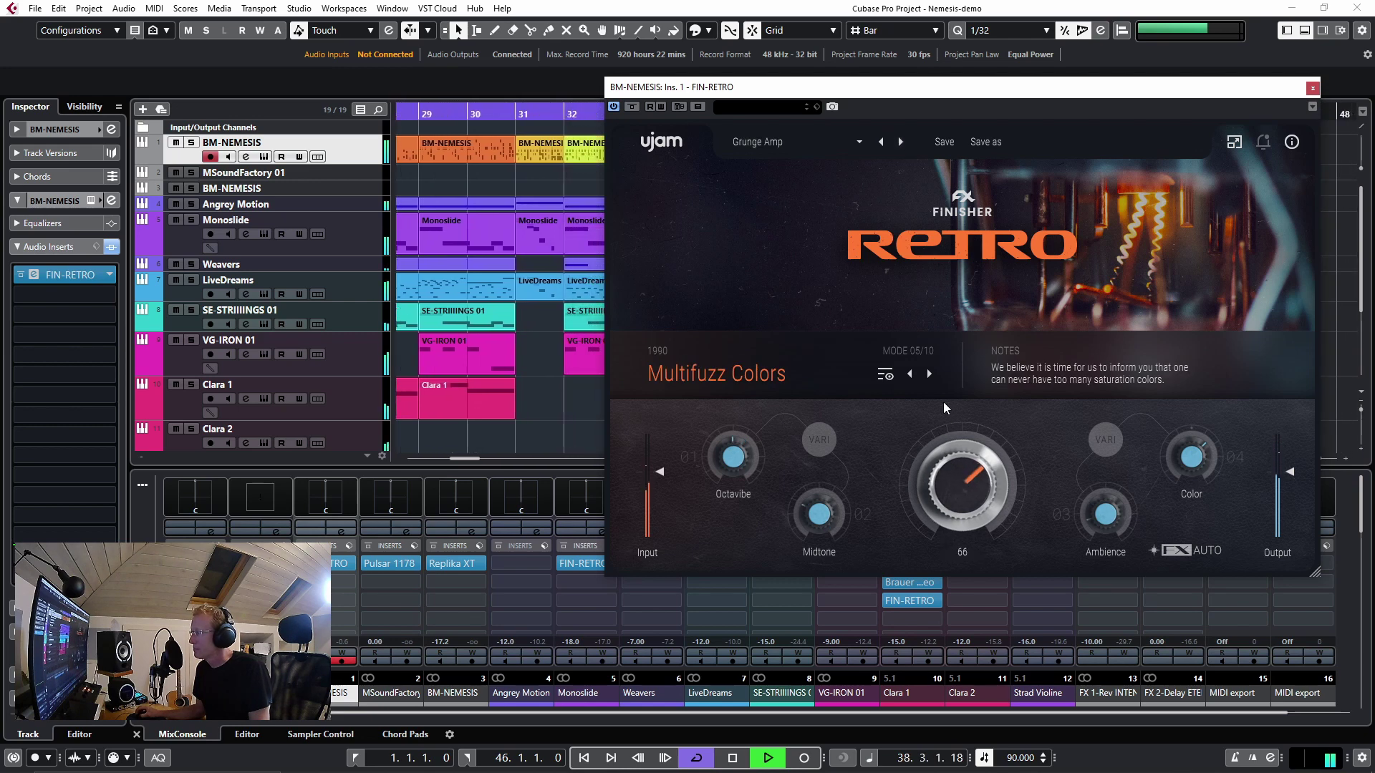
- Advance the BM-NEMESIS Finisher Retro to the Heartbreak Hotel preset, solo the track, and lower the Finisher amount below halfway
{"action": "left_click", "coordinate": [900, 142]}
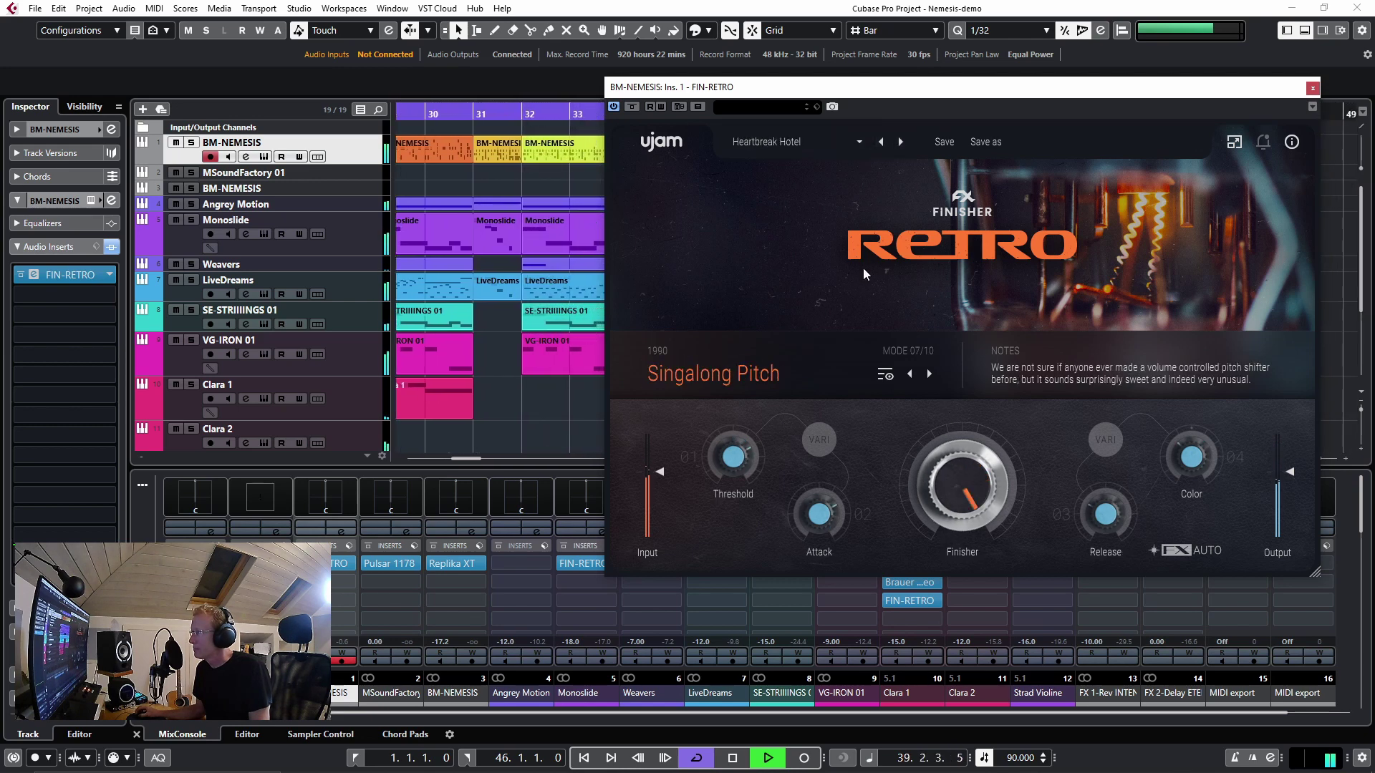
{"action": "left_click", "coordinate": [192, 143]}
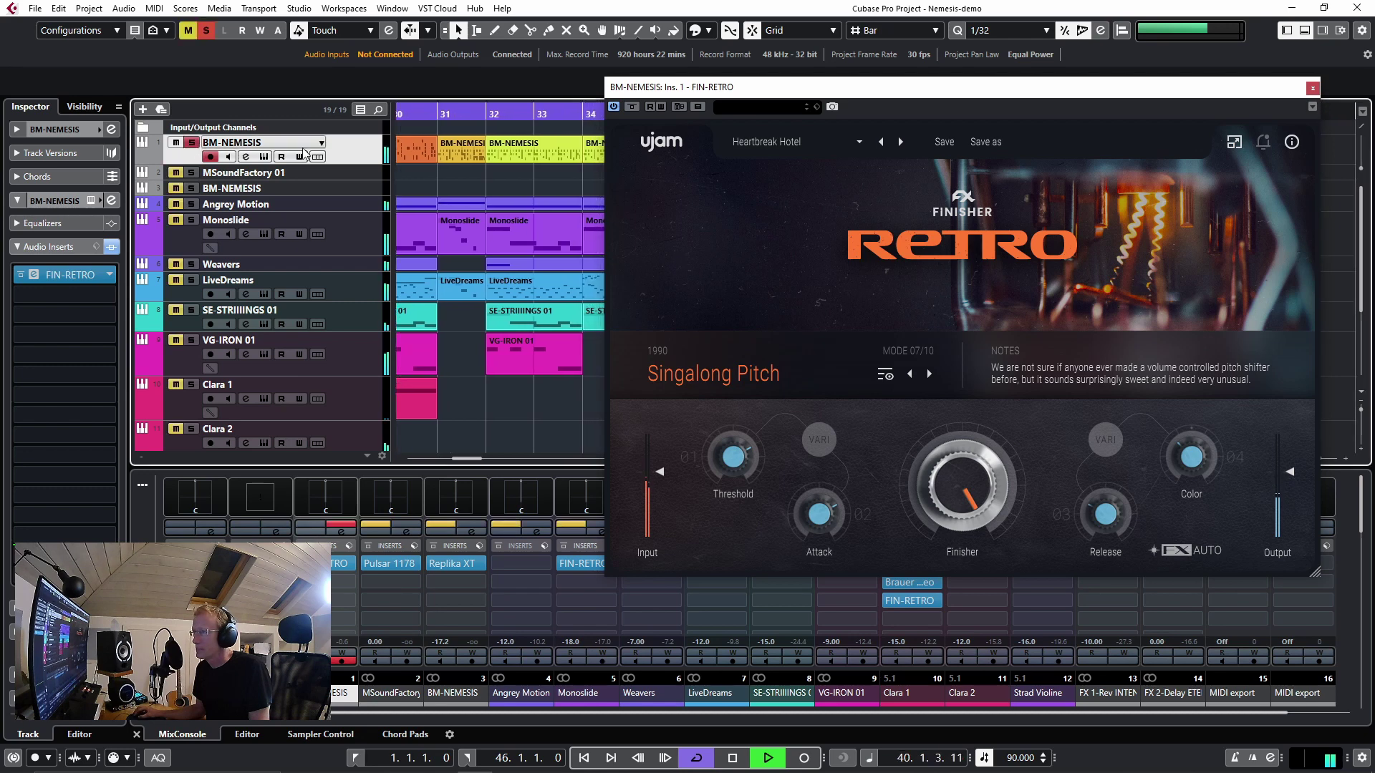
{"action": "left_click_drag", "start_coordinate": [1193, 479], "coordinate": [1192, 447]}
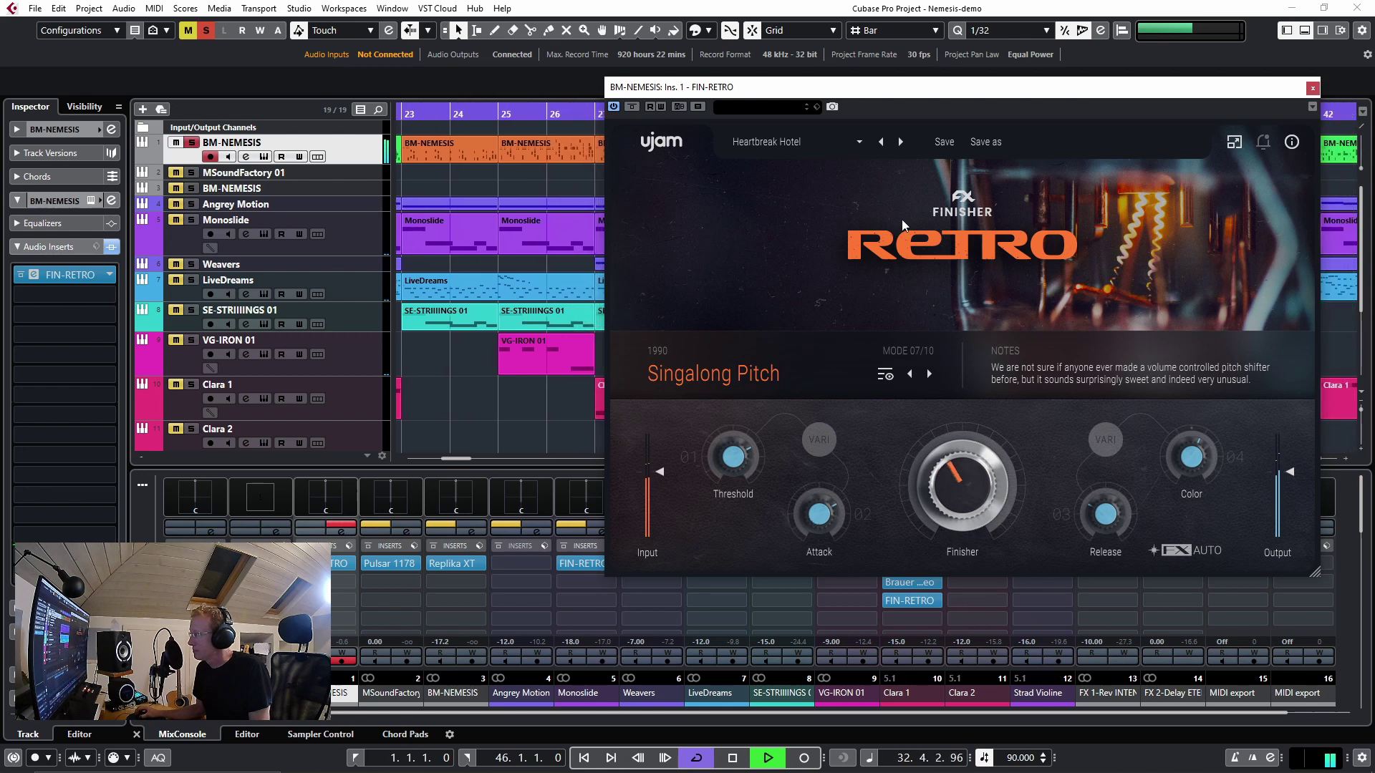
- Advance to the Organizer preset, load the factory Filter preset Cut The Highs, and sweep Finisher down to 14 and back above halfway
{"action": "left_click", "coordinate": [901, 142]}
{"action": "left_click", "coordinate": [763, 140]}
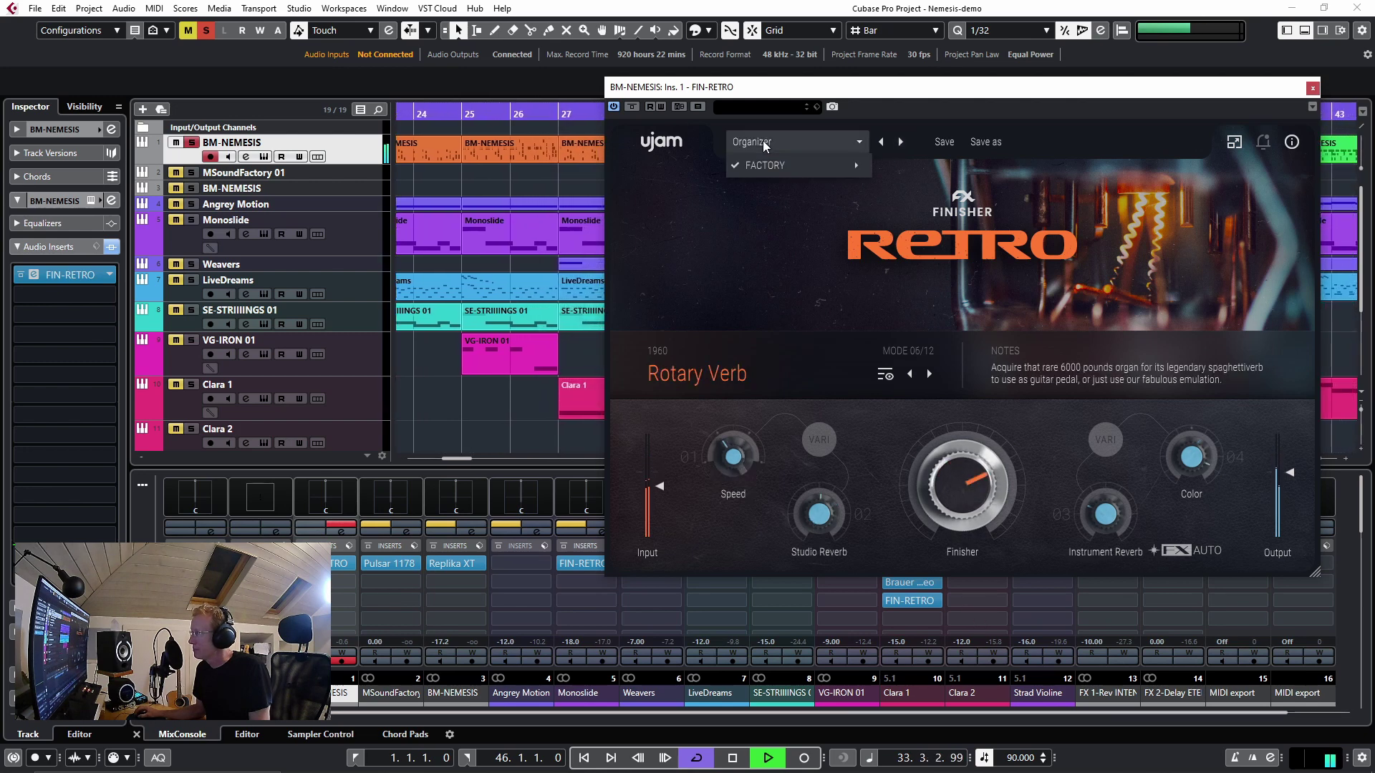
{"action": "mouse_move", "coordinate": [775, 166]}
{"action": "mouse_move", "coordinate": [914, 174]}
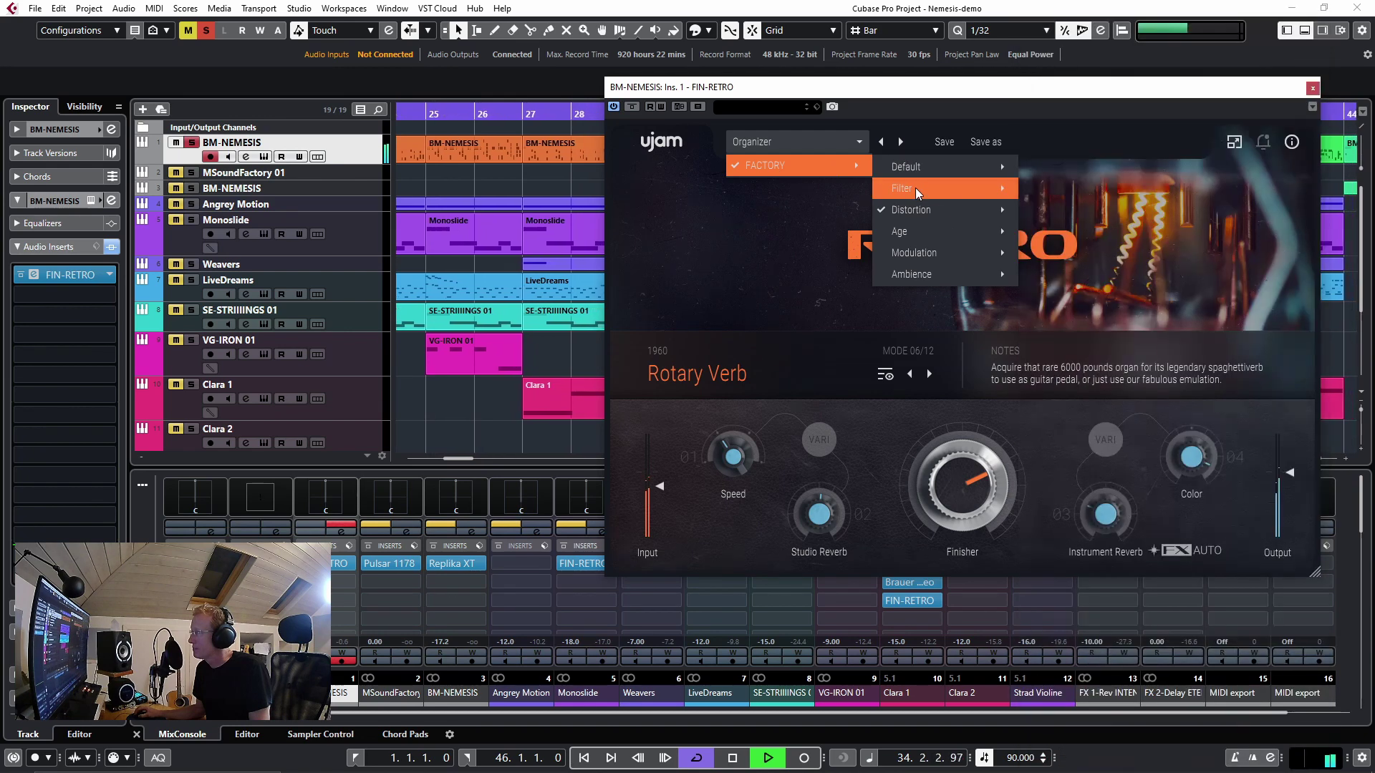
{"action": "left_click", "coordinate": [1034, 212]}
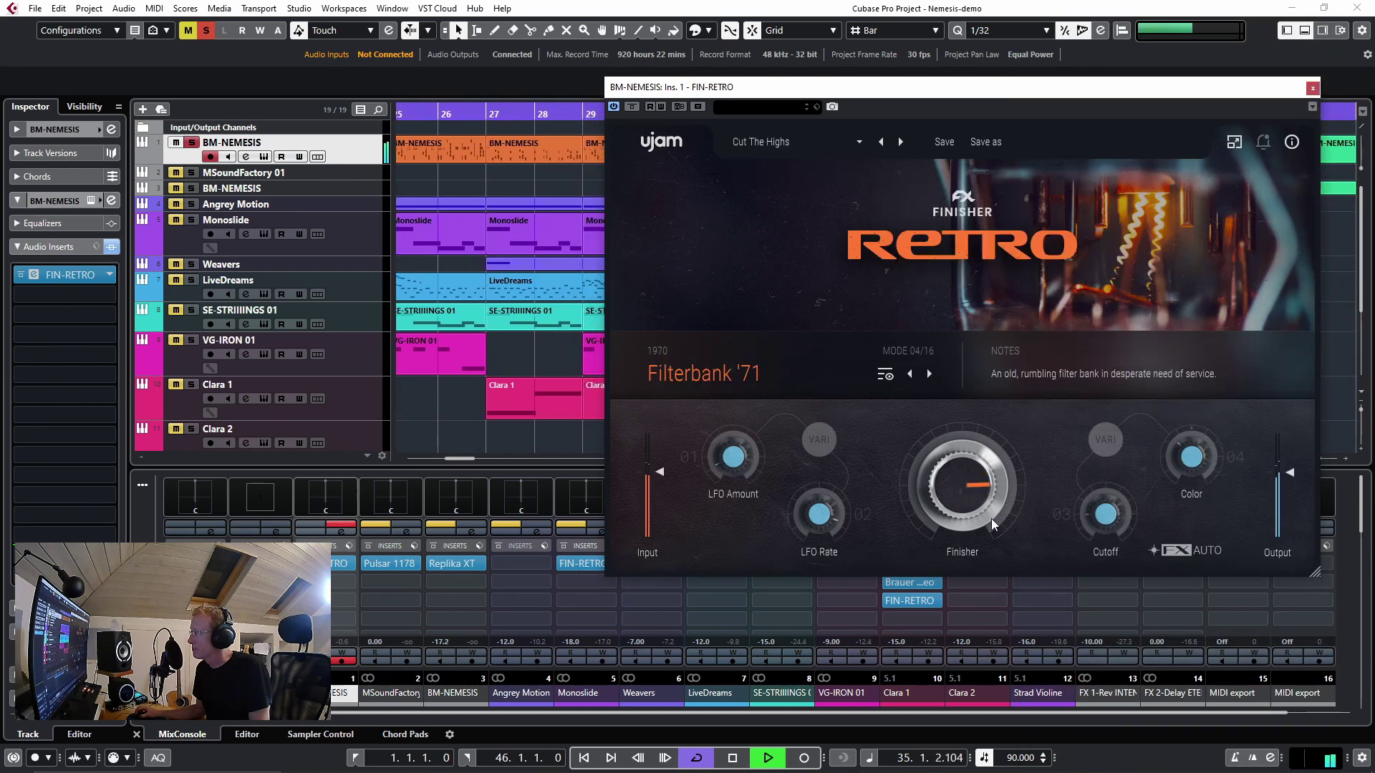
{"action": "mouse_move", "coordinate": [991, 604]}
{"action": "left_mouse_down"}
{"action": "mouse_move", "coordinate": [998, 635]}
{"action": "mouse_move", "coordinate": [986, 608]}
{"action": "left_mouse_up"}
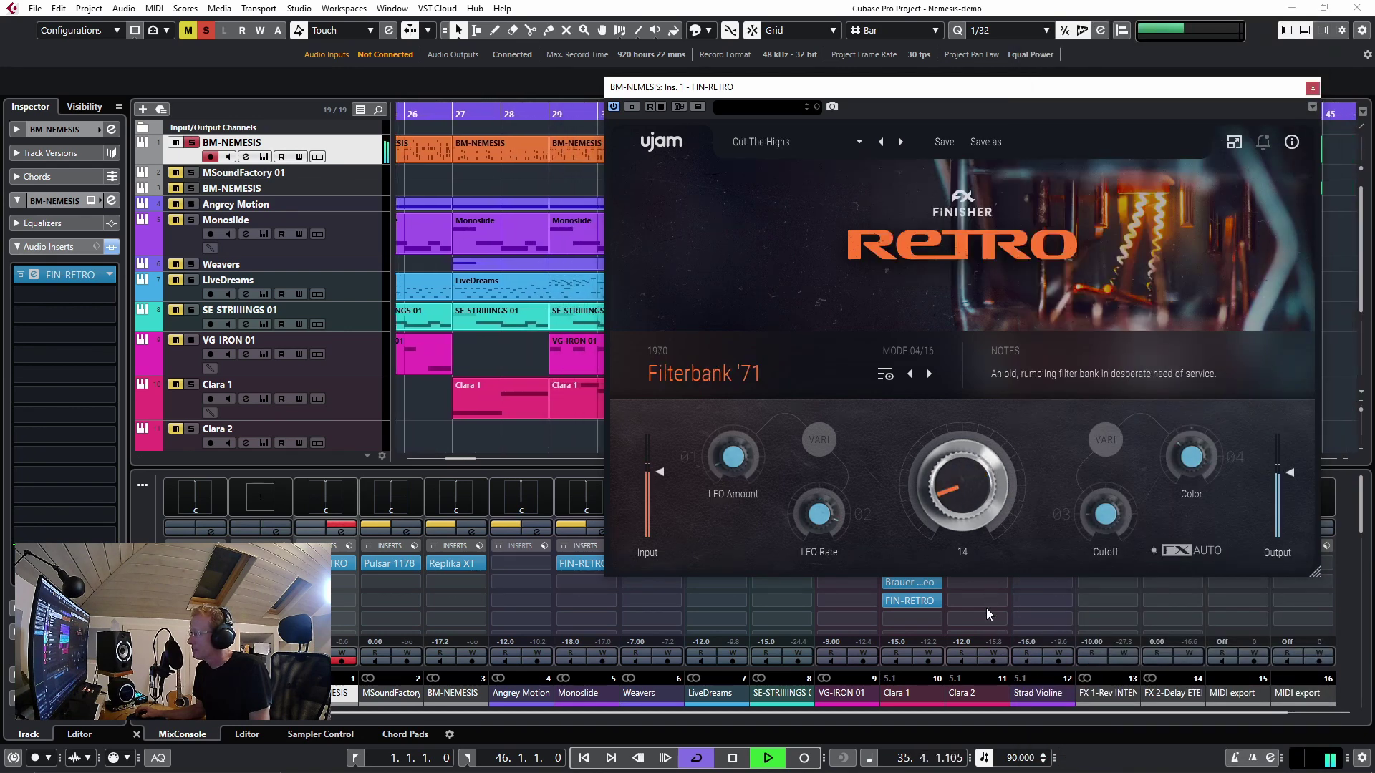
{"action": "left_click_drag", "start_coordinate": [963, 519], "coordinate": [909, 438]}
- Unsolo BM-NEMESIS, audition the Gentleman preset in the mix with a raised Finisher amount, and stop playback
{"action": "key", "text": "s"}
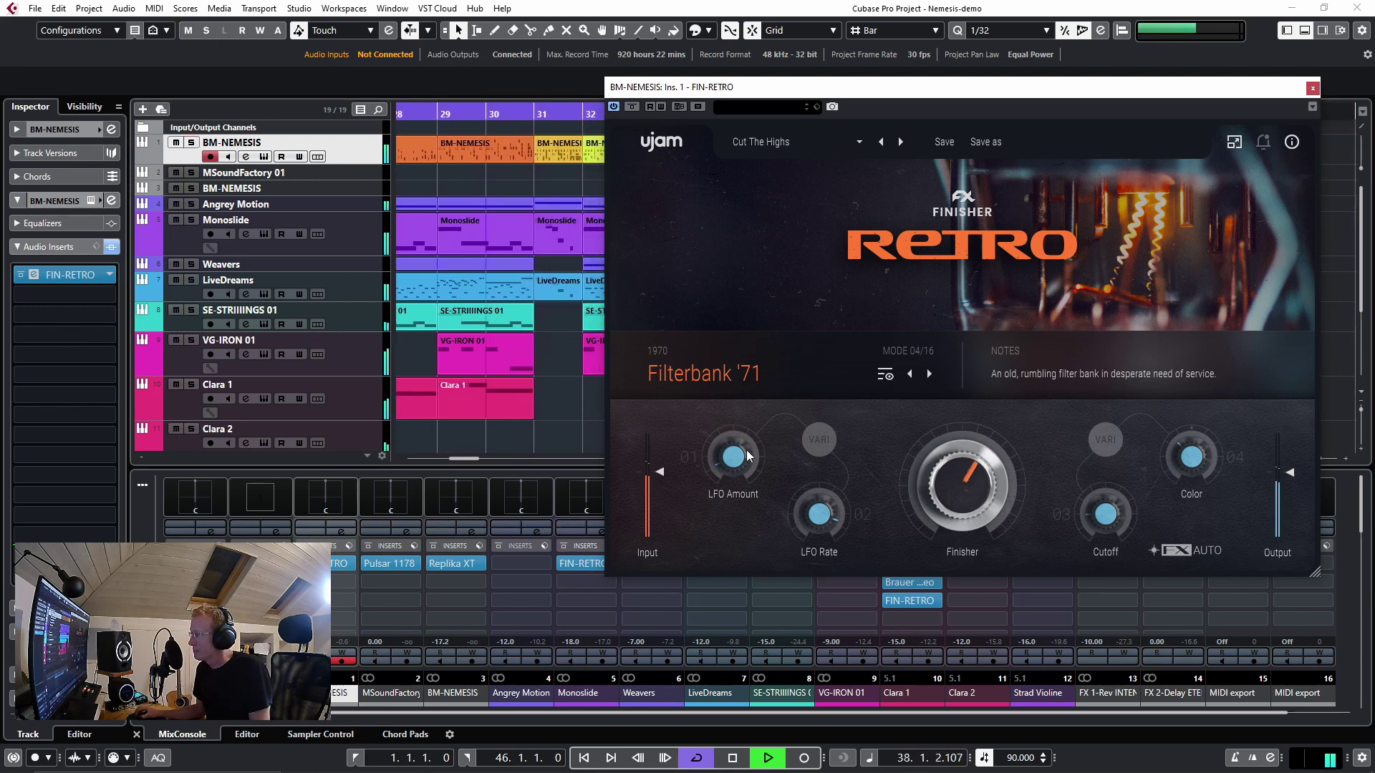
{"action": "left_click", "coordinate": [900, 142]}
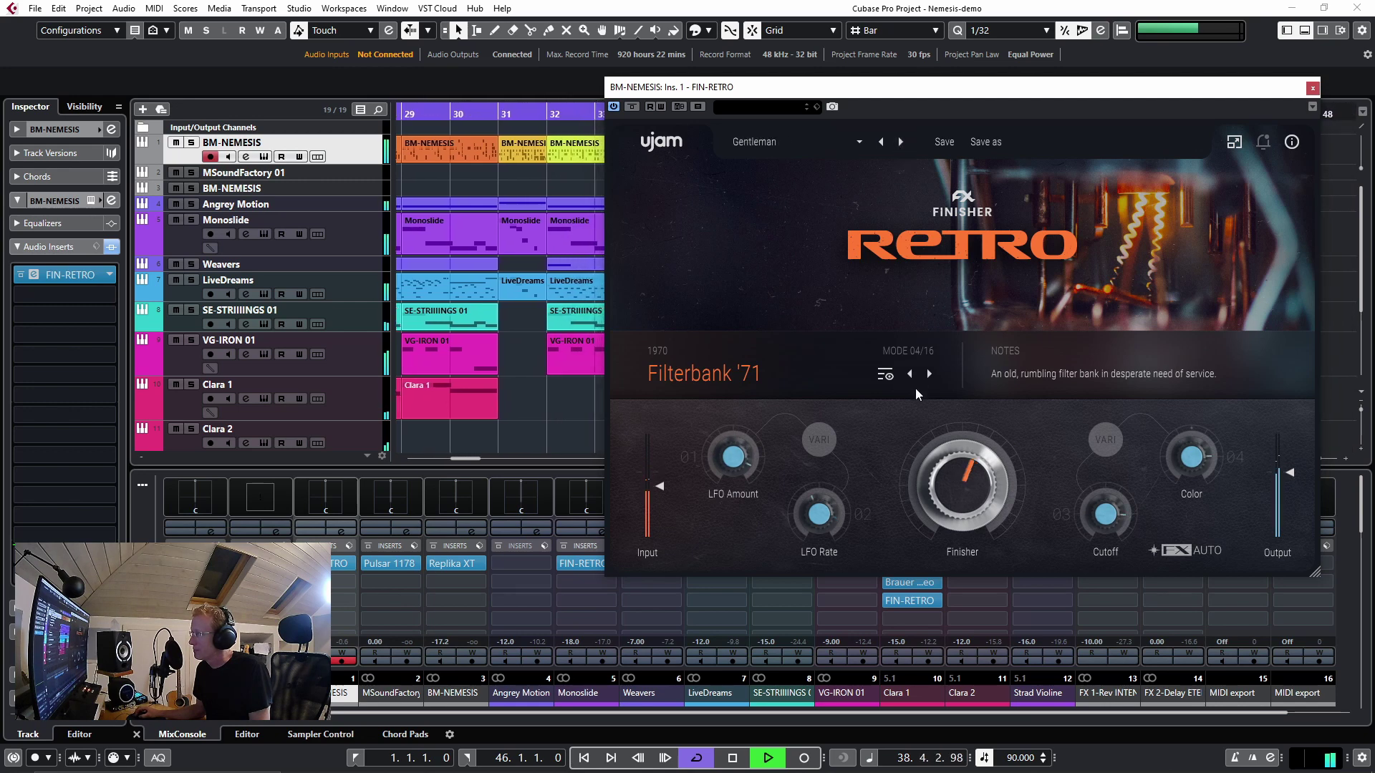
{"action": "left_click_drag", "start_coordinate": [942, 488], "coordinate": [942, 466]}
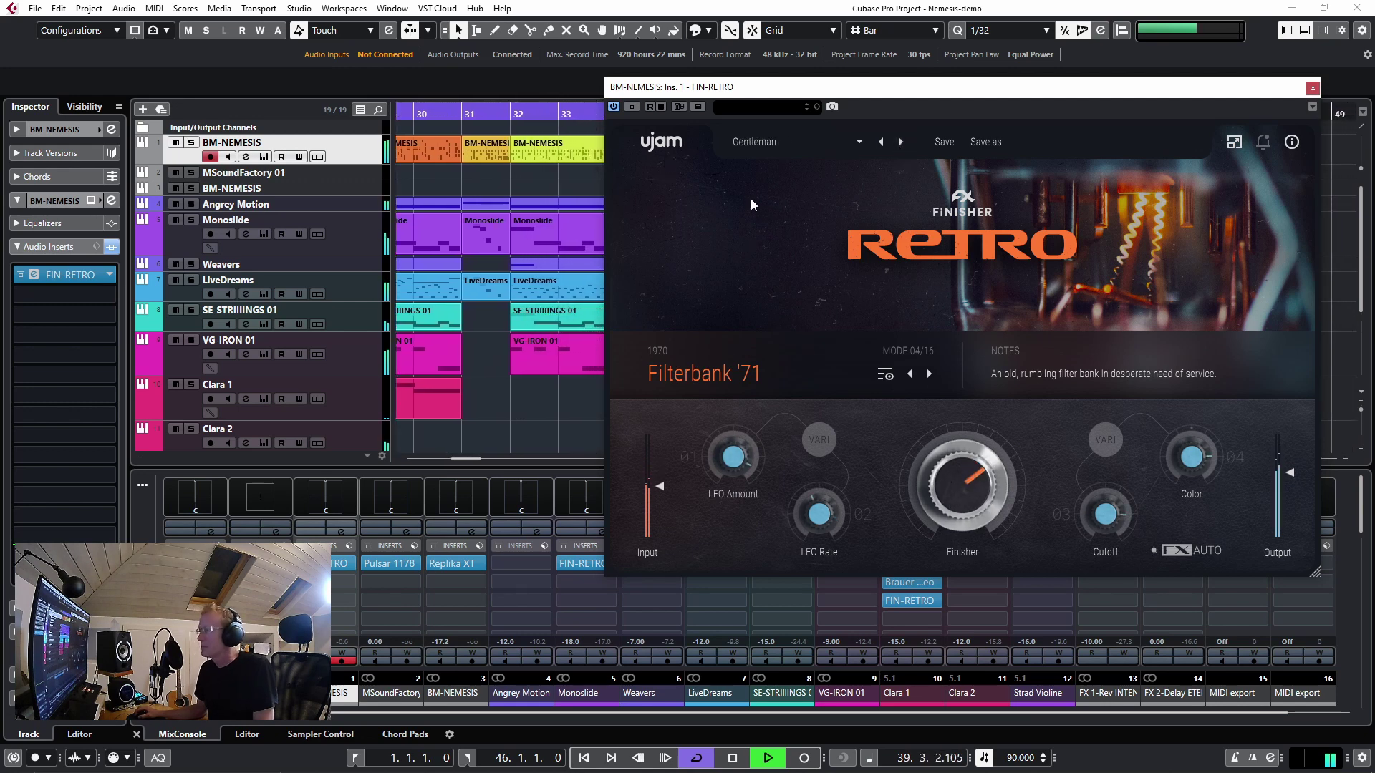
{"action": "key", "text": "space"}
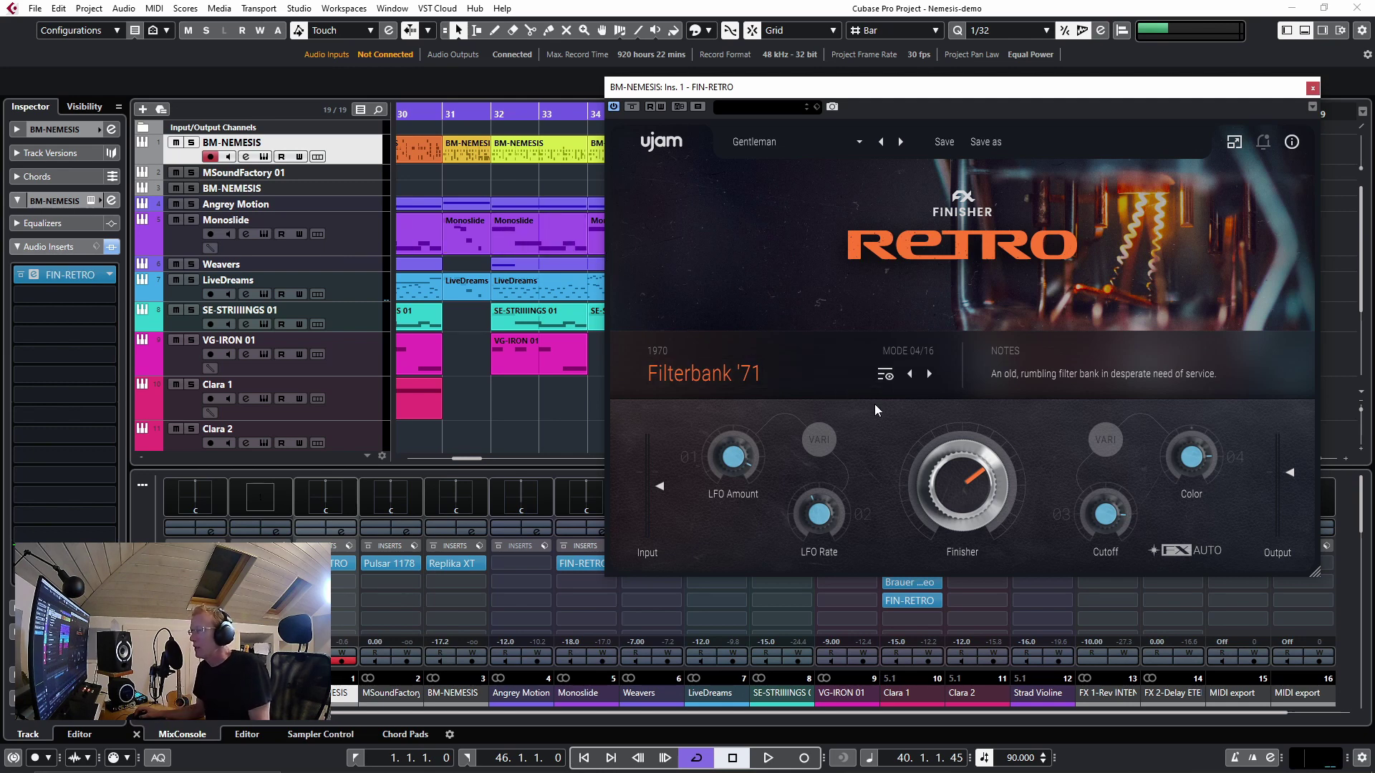
- Close the BM-NEMESIS plug-in window, select the LiveDreams track, and move the playback position back to around bar 10
{"action": "left_click", "coordinate": [1312, 89]}
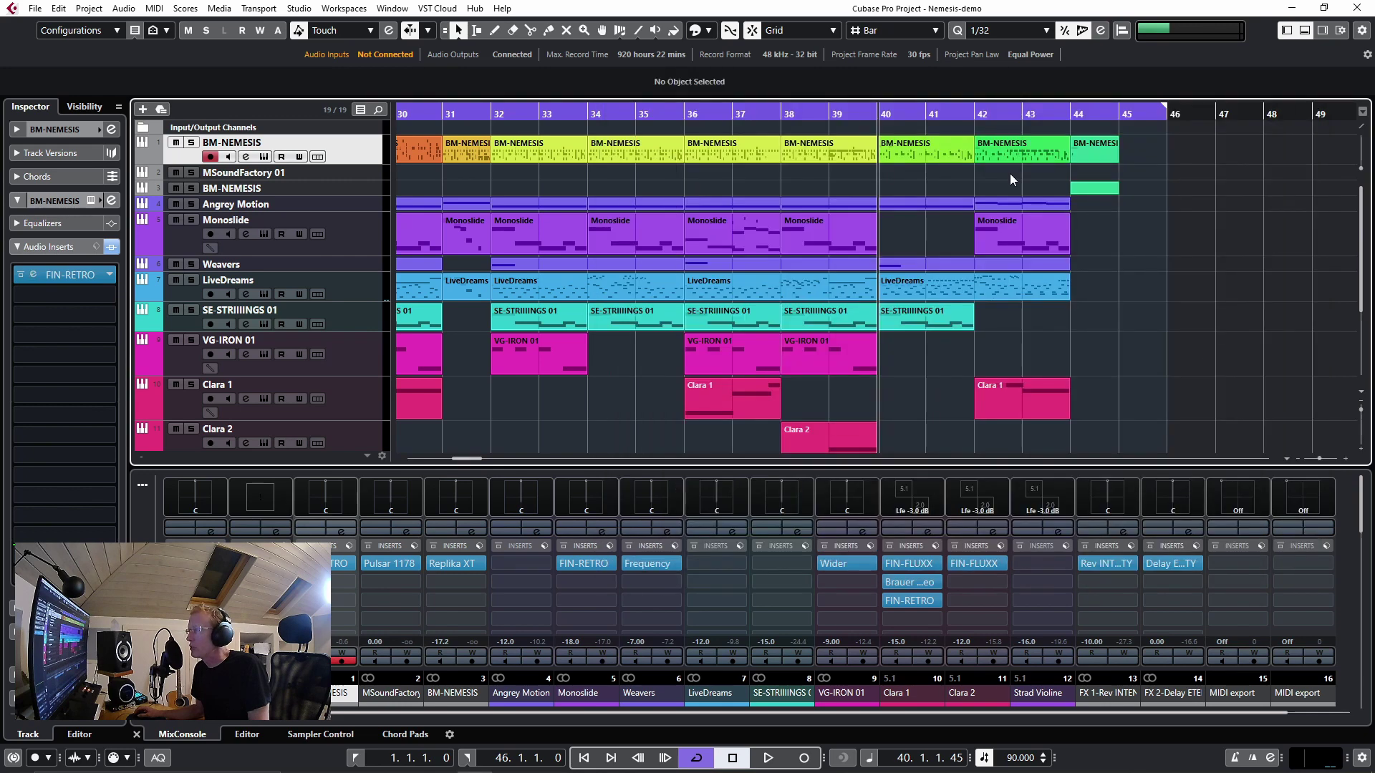
{"action": "left_click", "coordinate": [375, 289]}
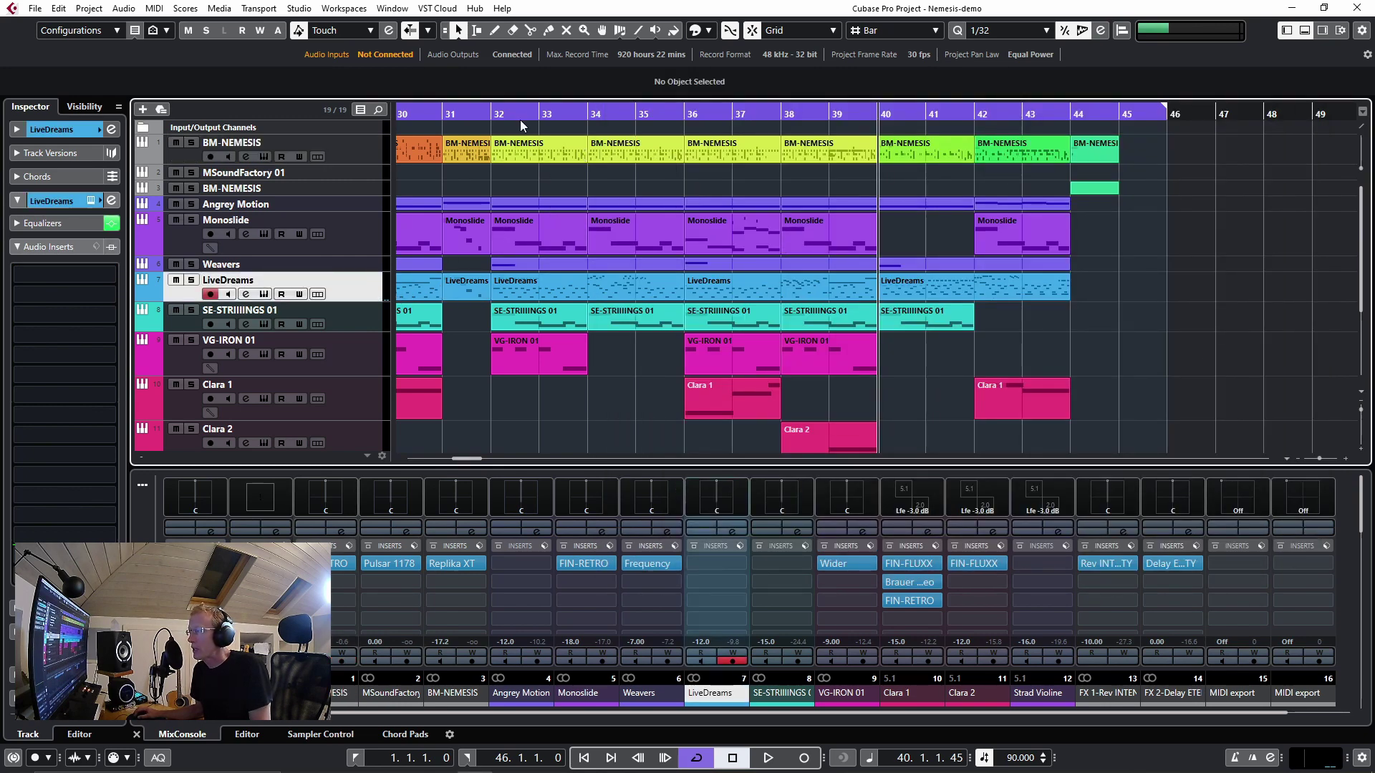
{"action": "mouse_move", "coordinate": [492, 109]}
{"action": "left_mouse_down"}
{"action": "mouse_move", "coordinate": [401, 113]}
{"action": "mouse_move", "coordinate": [600, 119]}
{"action": "mouse_move", "coordinate": [478, 115]}
{"action": "mouse_move", "coordinate": [501, 99]}
{"action": "mouse_move", "coordinate": [489, 84]}
{"action": "left_mouse_up"}
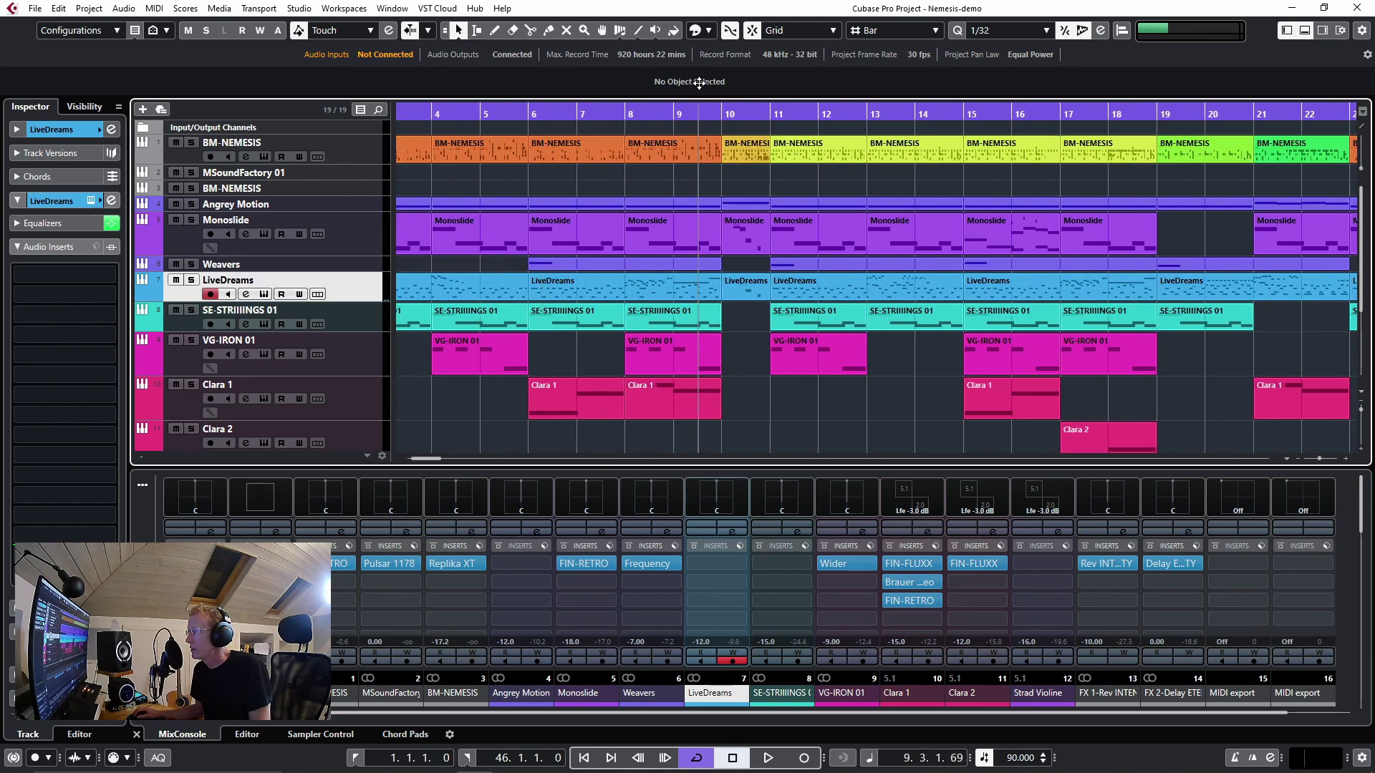
{"action": "left_click_drag", "start_coordinate": [699, 83], "coordinate": [767, 81]}
- Solo the LiveDreams track and play a short passage of it without any insert effect
{"action": "left_click", "coordinate": [191, 281]}
{"action": "key", "text": "space"}
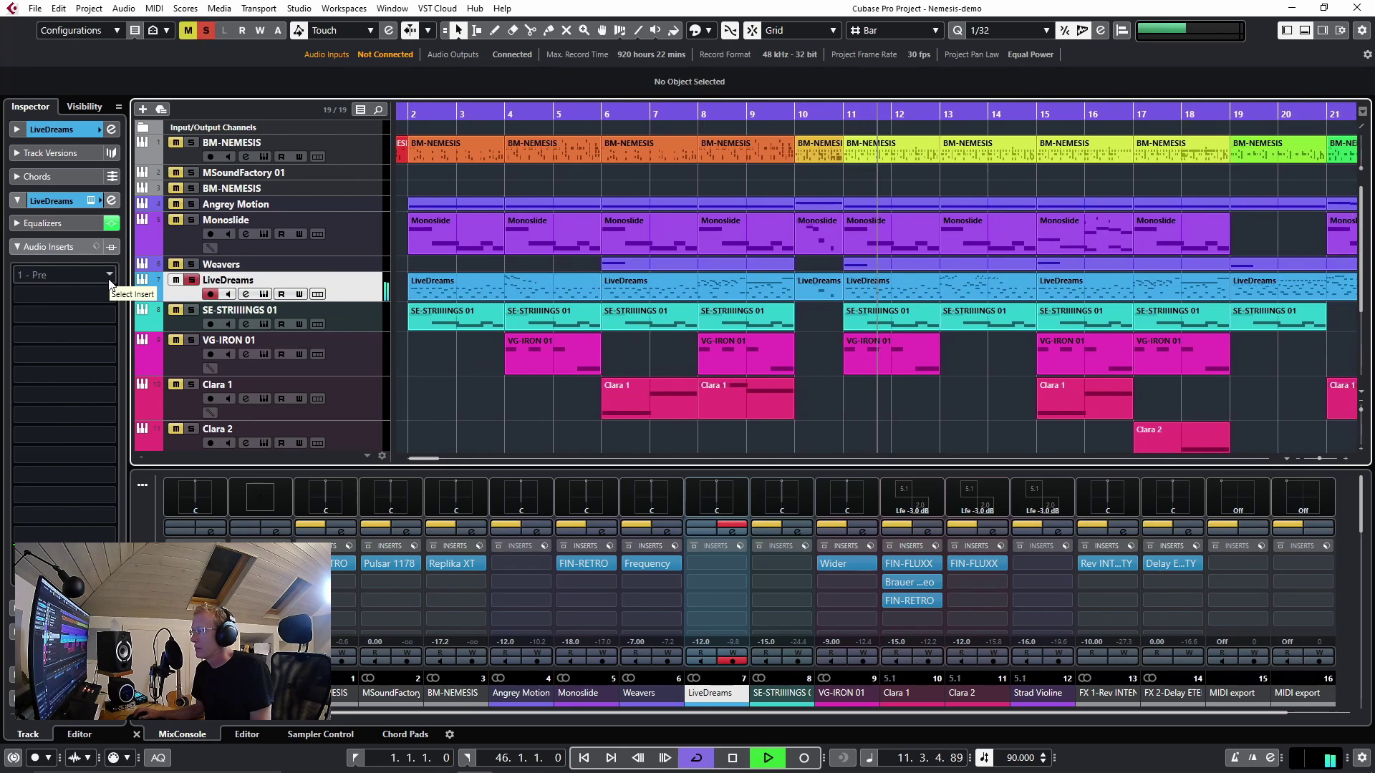
{"action": "key", "text": "space"}
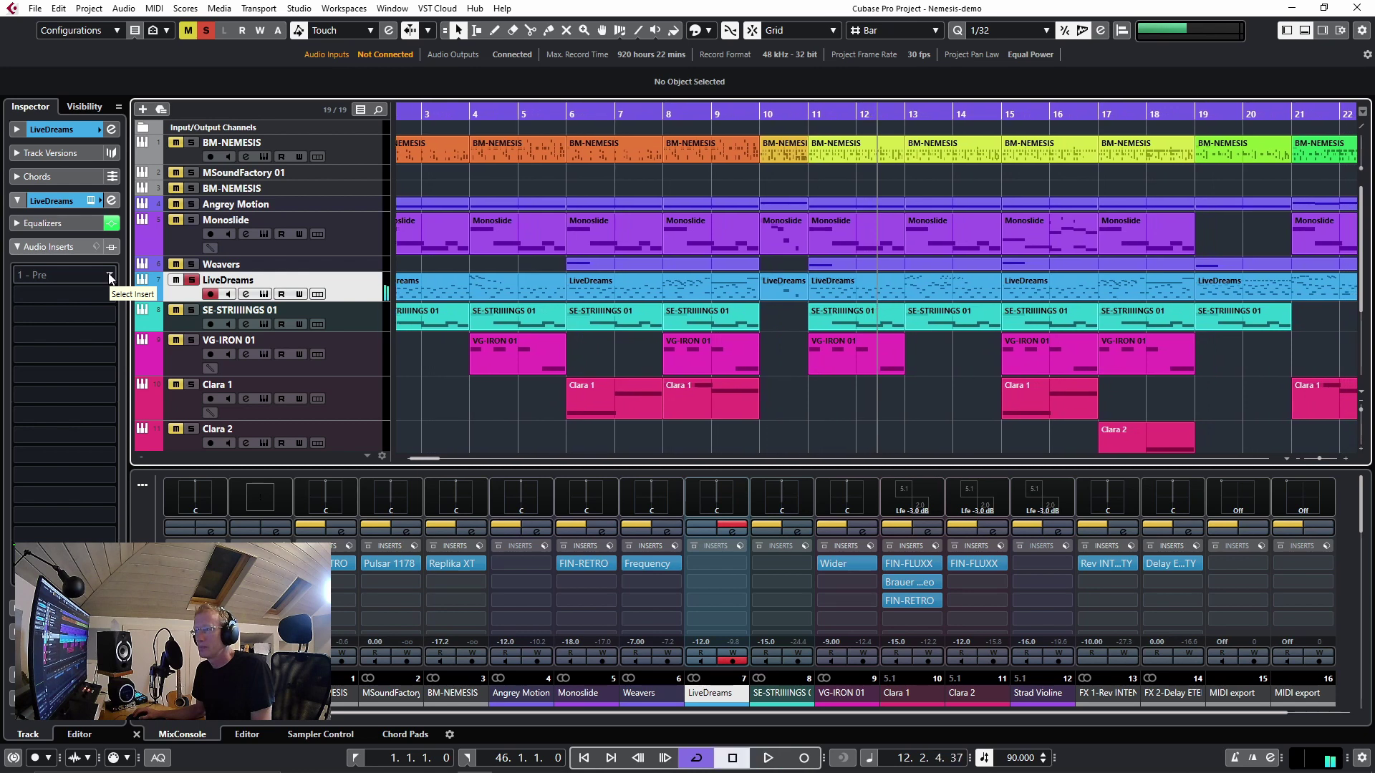
- Add FIN-RETRO as the first audio insert on LiveDreams and move its window away from the track list
{"action": "left_click", "coordinate": [110, 278]}
{"action": "type", "text": "ret"}
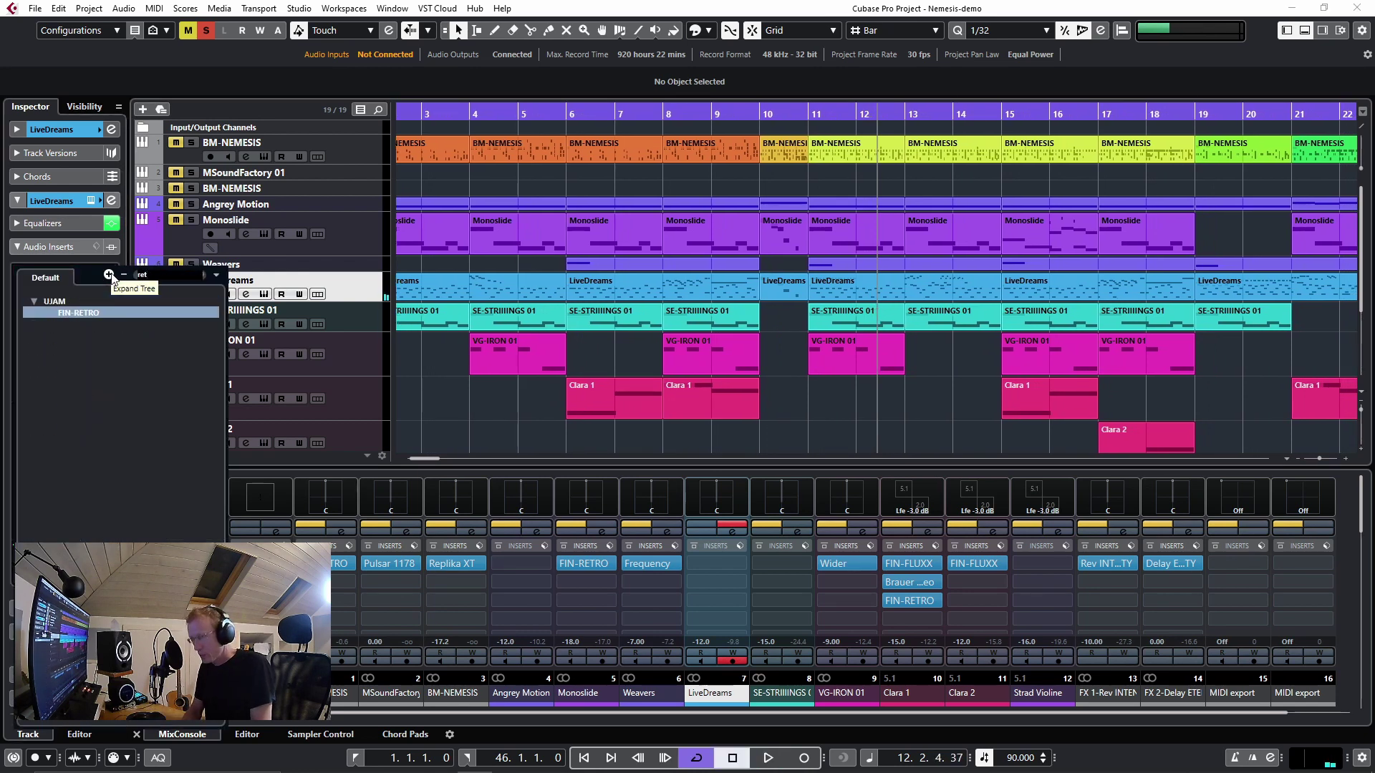
{"action": "left_click", "coordinate": [153, 311]}
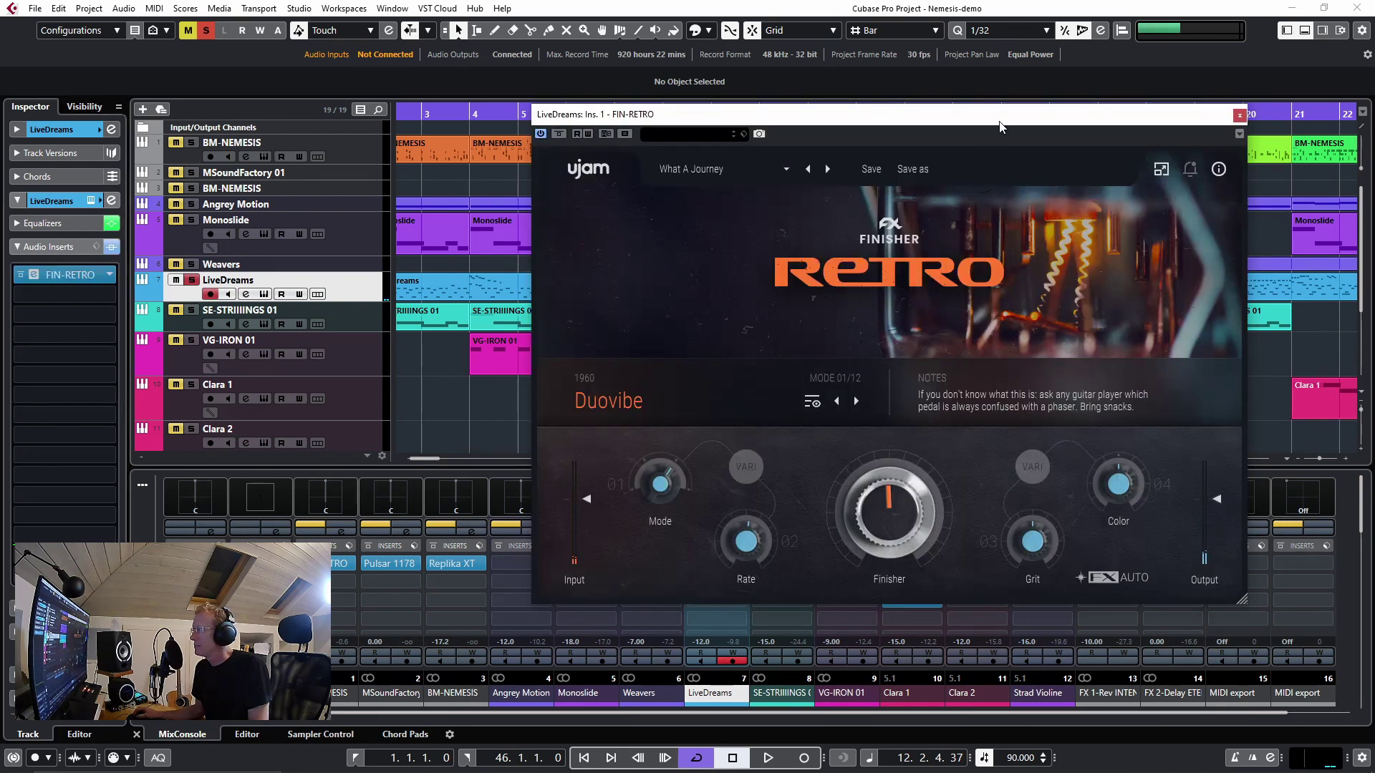
{"action": "left_click_drag", "start_coordinate": [999, 122], "coordinate": [1045, 88]}
- Play the soloed LiveDreams track, load the factory Age preset Cassette, and raise the Finisher amount above 79
{"action": "key", "text": "space"}
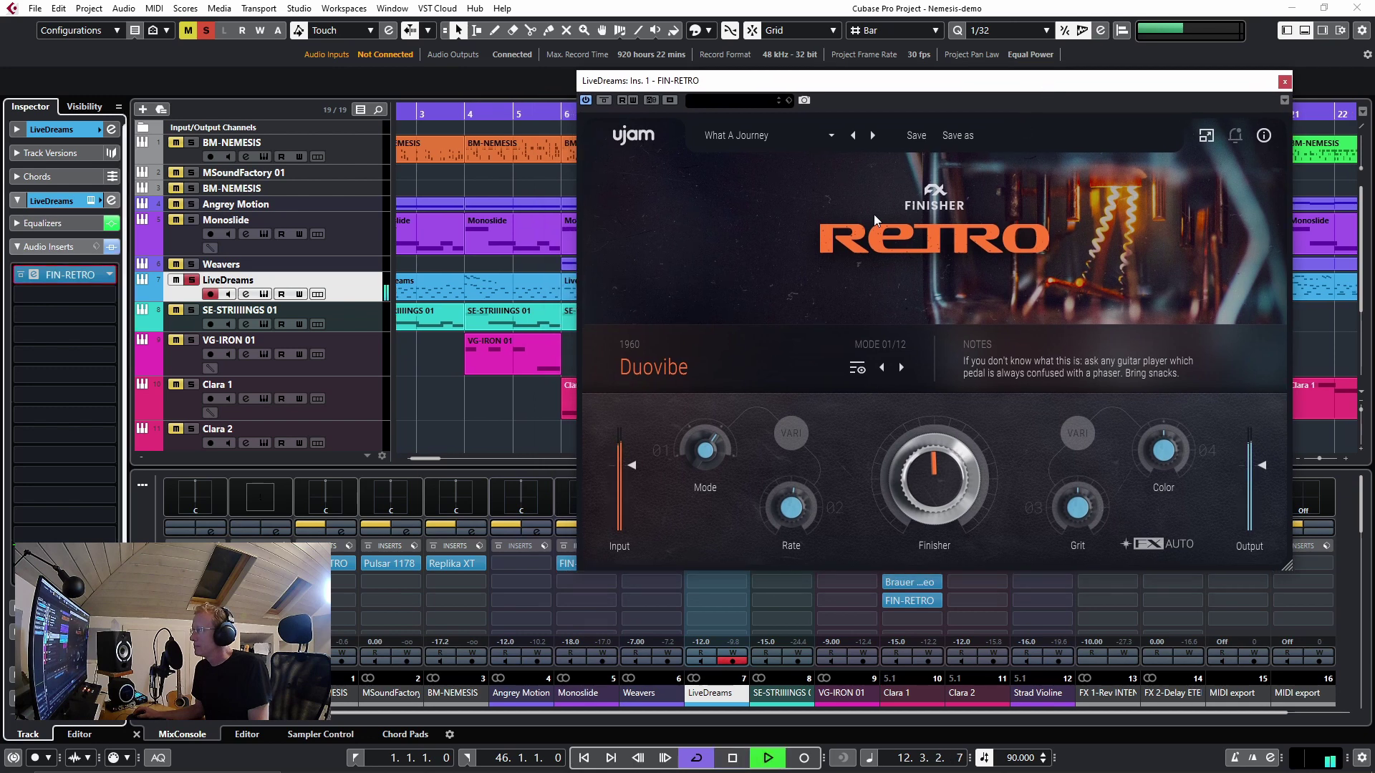
{"action": "left_click", "coordinate": [755, 135]}
{"action": "mouse_move", "coordinate": [762, 163]}
{"action": "mouse_move", "coordinate": [914, 226]}
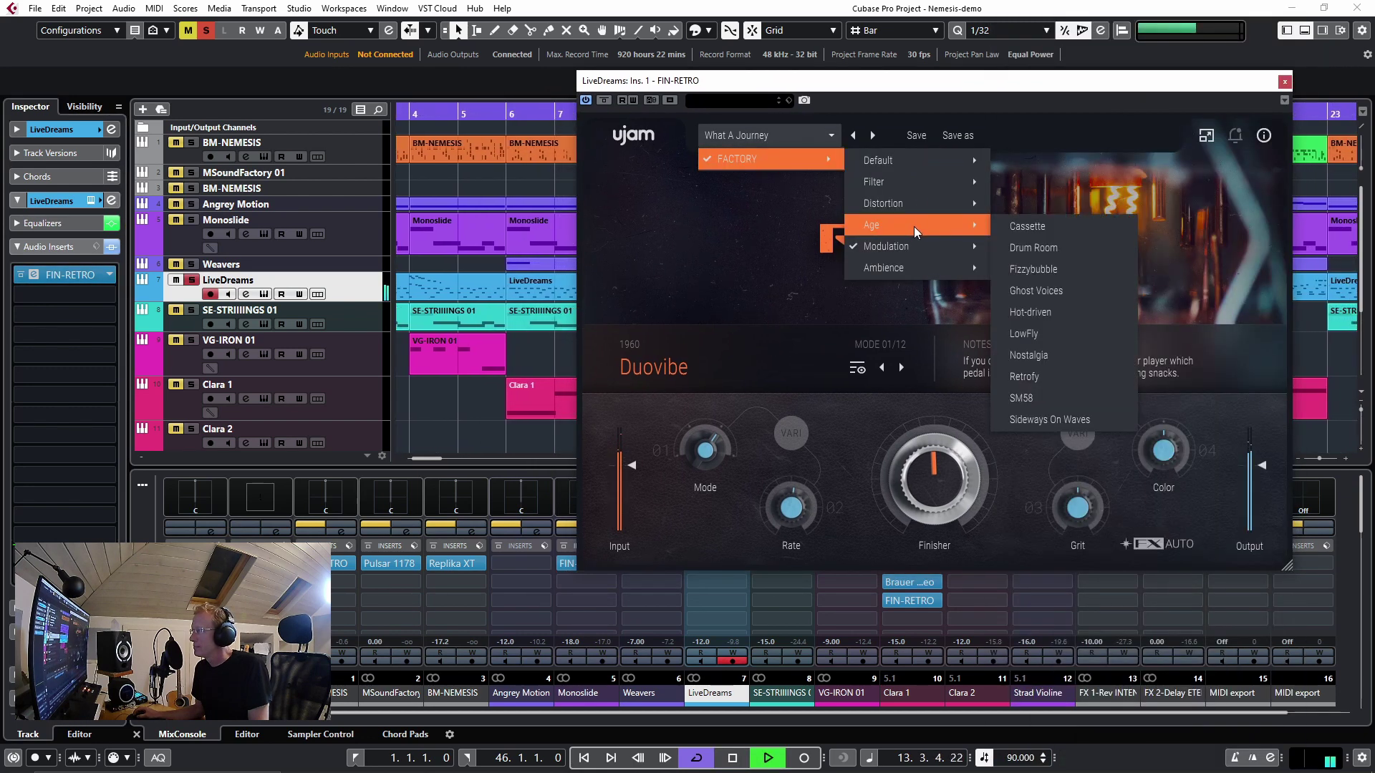
{"action": "left_click", "coordinate": [1031, 227]}
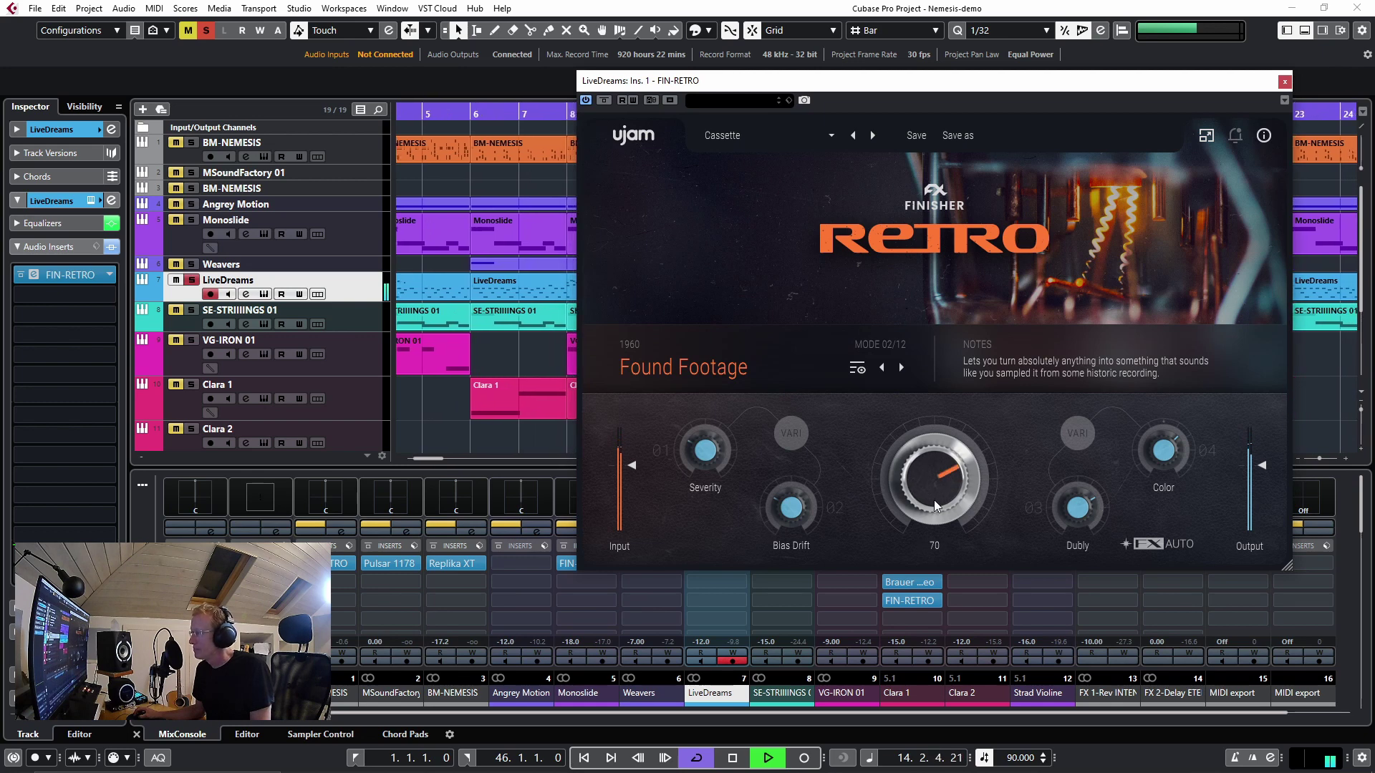
{"action": "left_click_drag", "start_coordinate": [933, 500], "coordinate": [892, 480]}
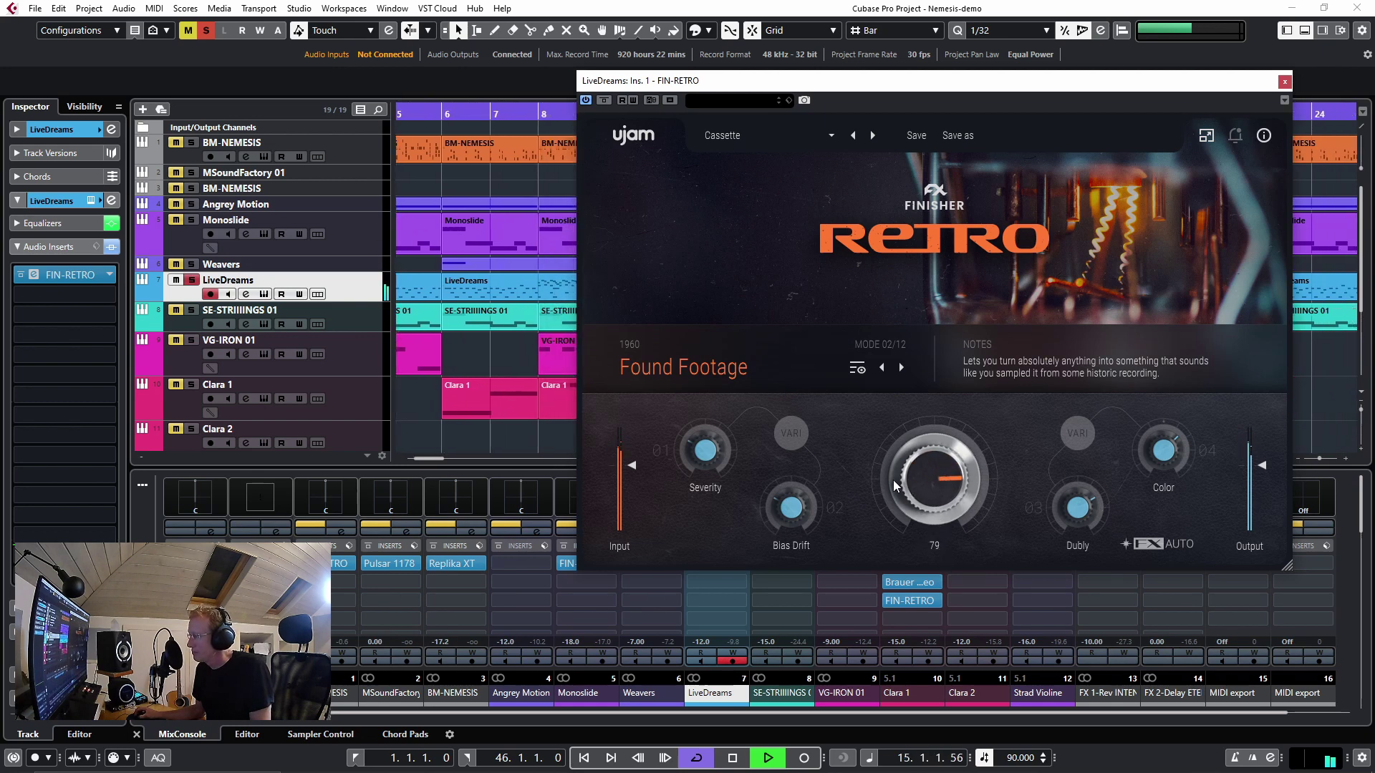
{"action": "mouse_move", "coordinate": [1085, 485]}
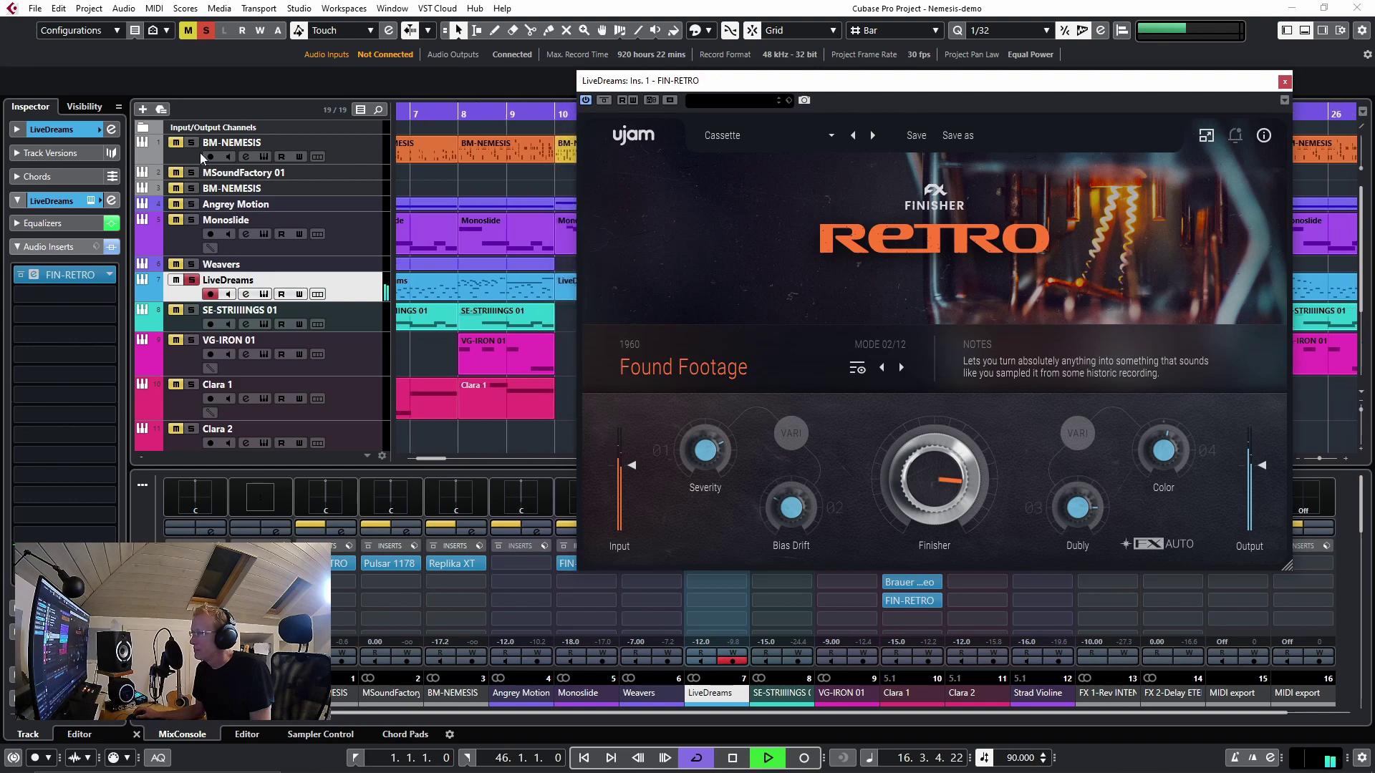
- Clear all solos and lower the Cassette preset's Finisher amount to 70 while the full mix plays
{"action": "left_click", "coordinate": [219, 8]}
{"action": "left_click", "coordinate": [204, 37]}
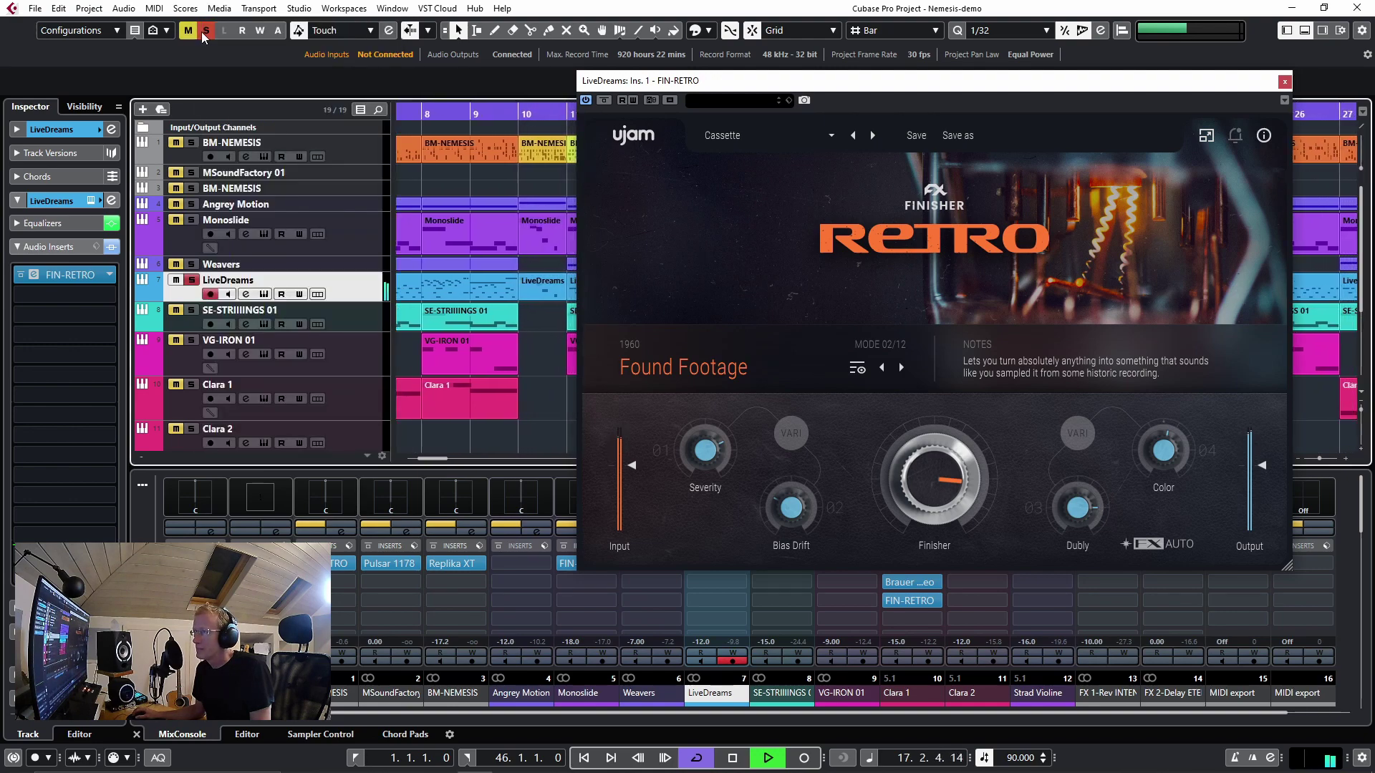
{"action": "scroll", "coordinate": [940, 501], "scroll_direction": "down", "scroll_amount": 3}
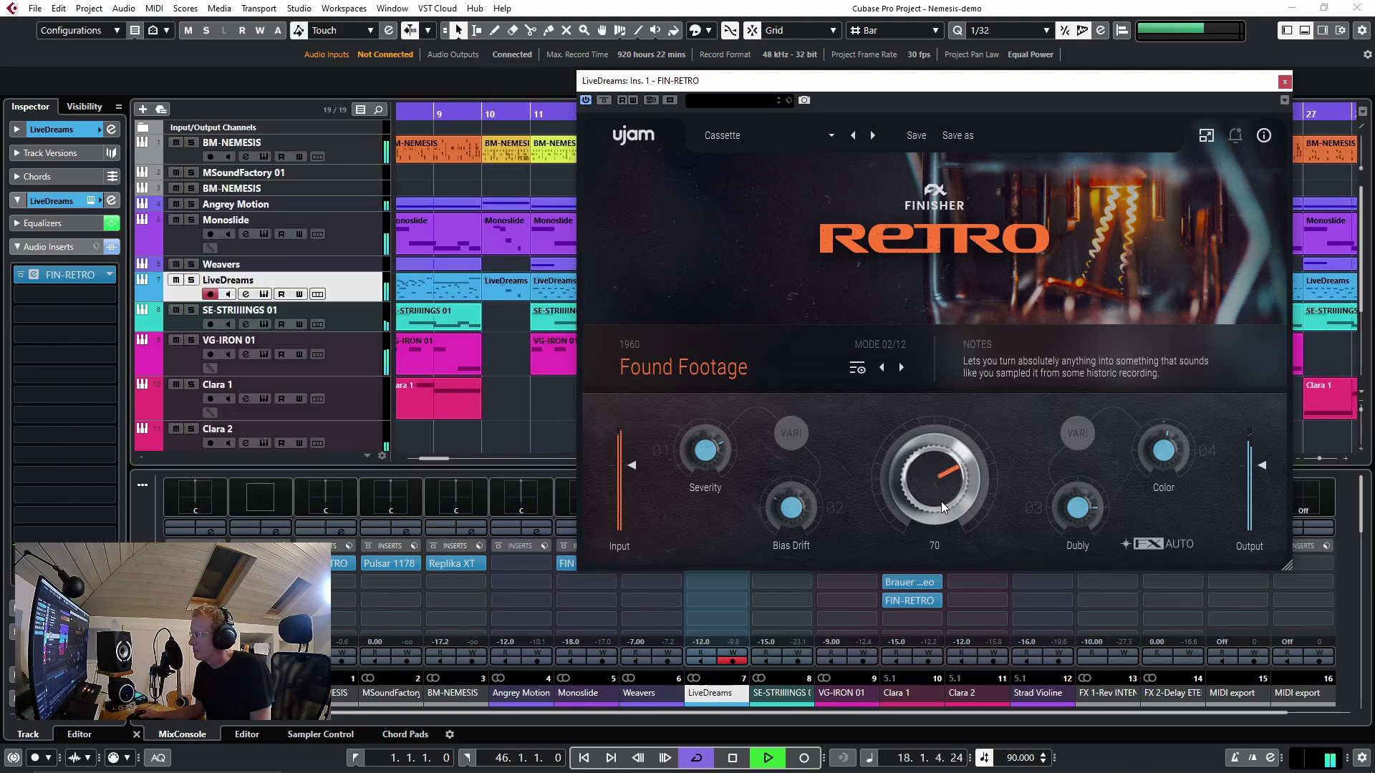
- Step through the Drum Room and Fizzybubble presets, solo LiveDreams again, and lower Fizzybubble's Finisher amount to about 40
{"action": "left_click", "coordinate": [871, 136]}
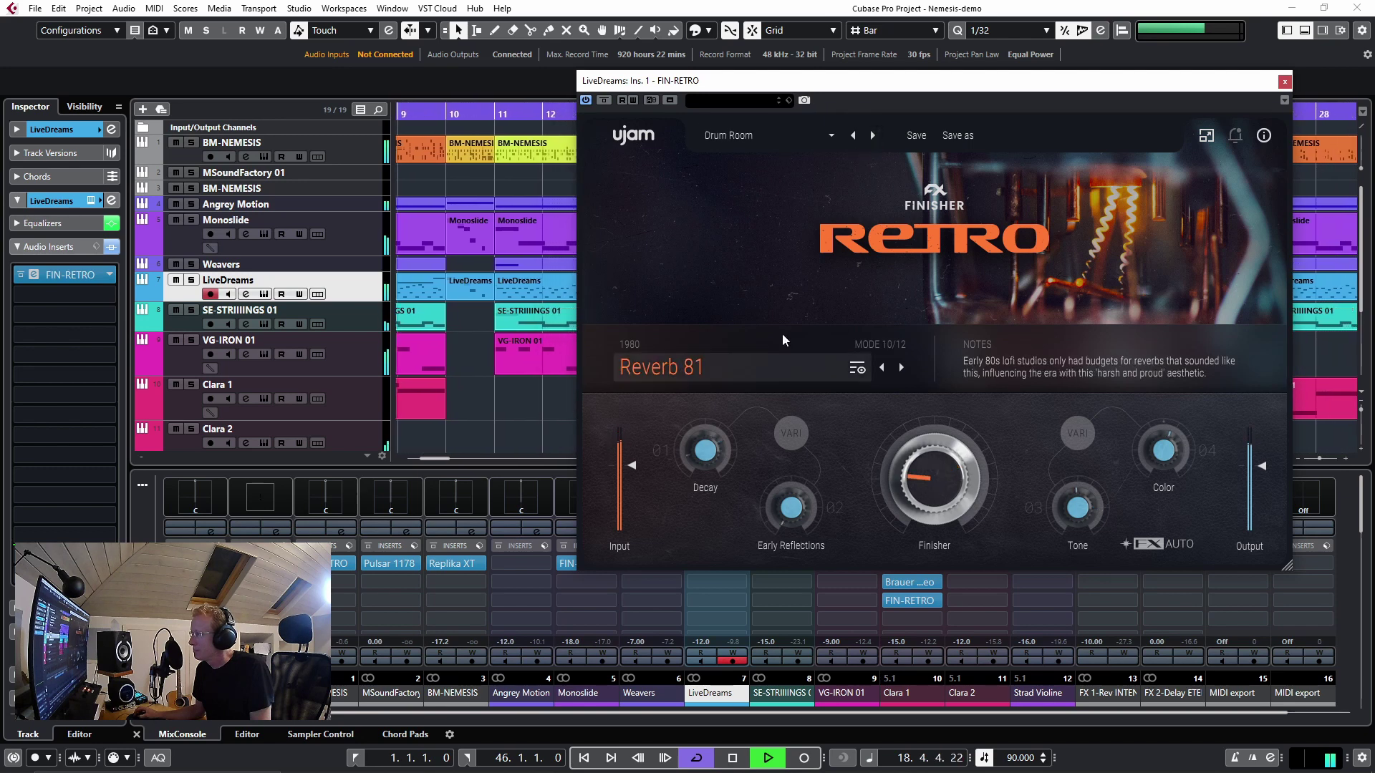
{"action": "left_click", "coordinate": [871, 135]}
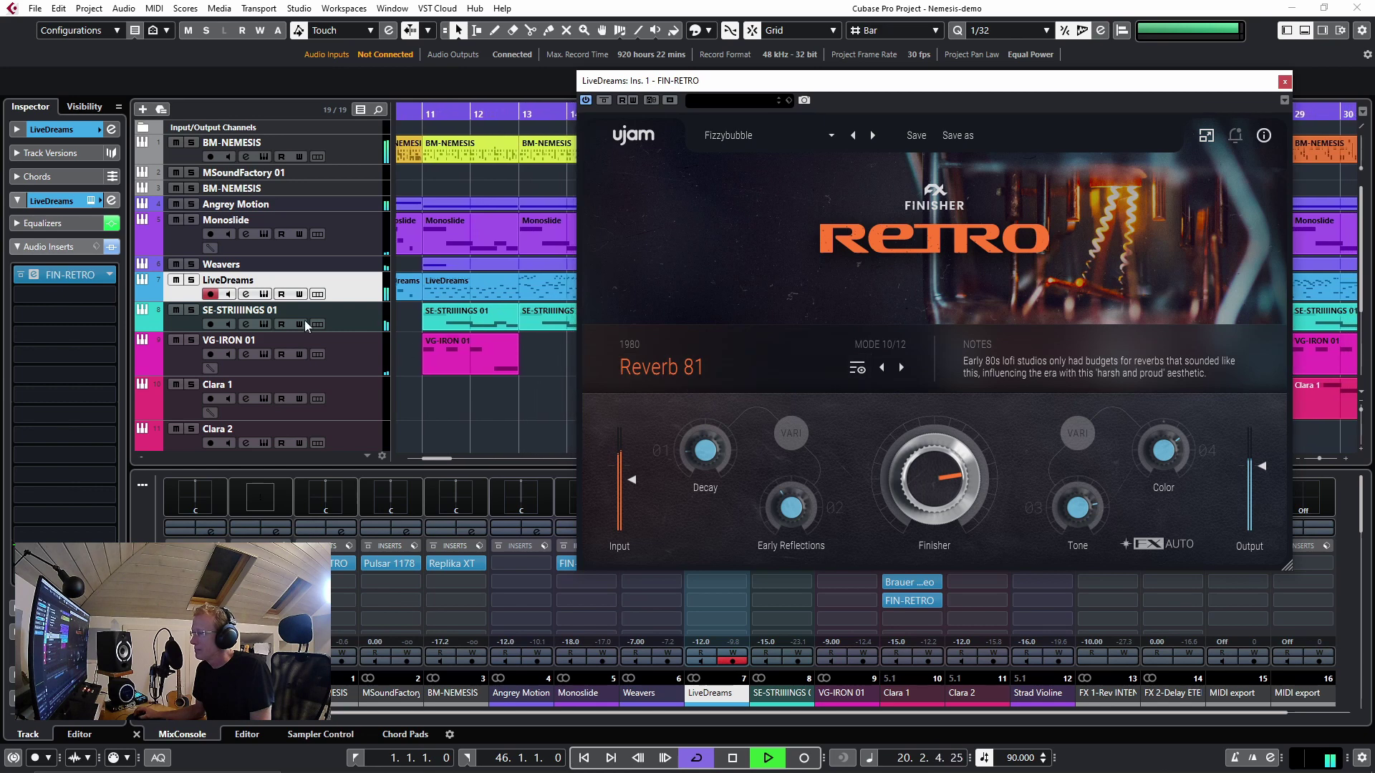
{"action": "left_click", "coordinate": [191, 280]}
{"action": "left_click_drag", "start_coordinate": [935, 497], "coordinate": [959, 566]}
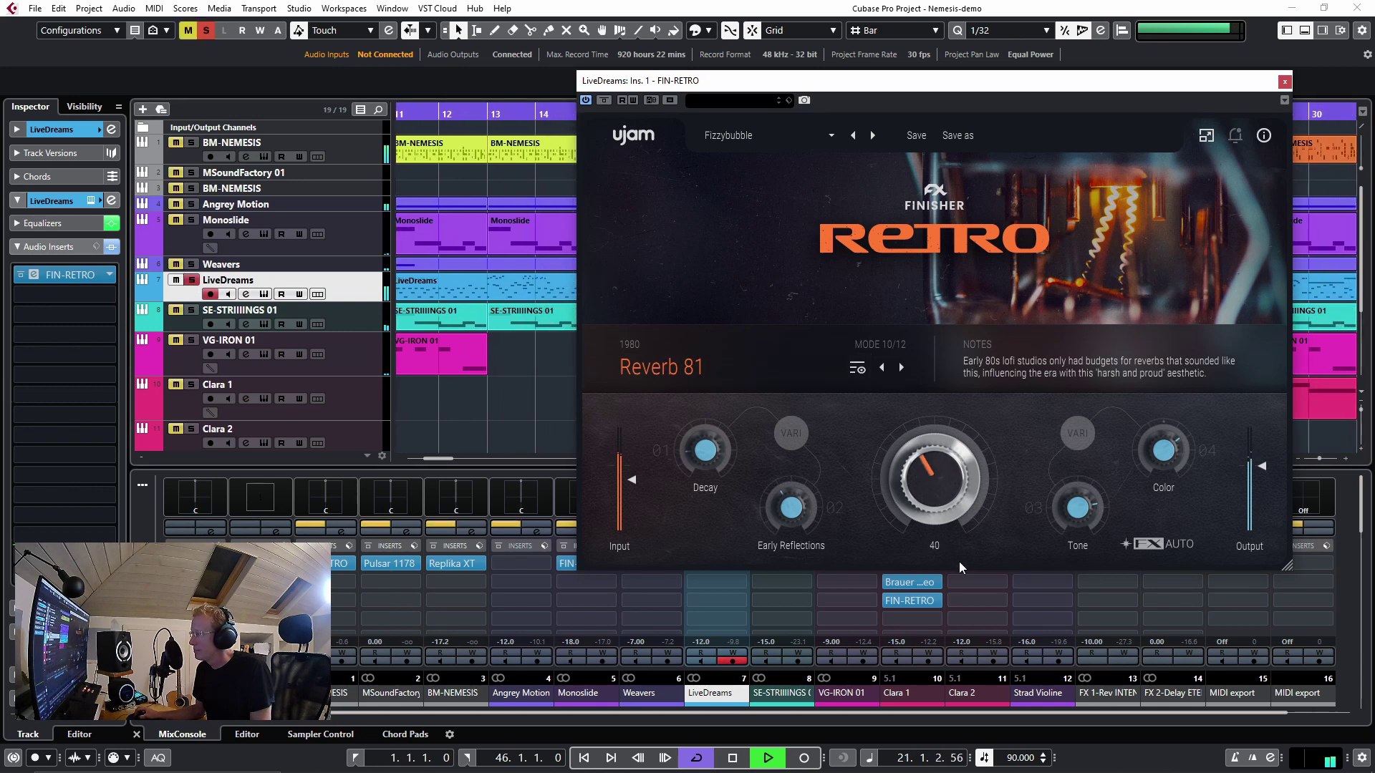
- Load the factory Ambience preset 4D Experience on LiveDreams and adjust its Tempo and Mono Vibrato, with Mono Vibrato at 54
{"action": "left_click", "coordinate": [727, 138]}
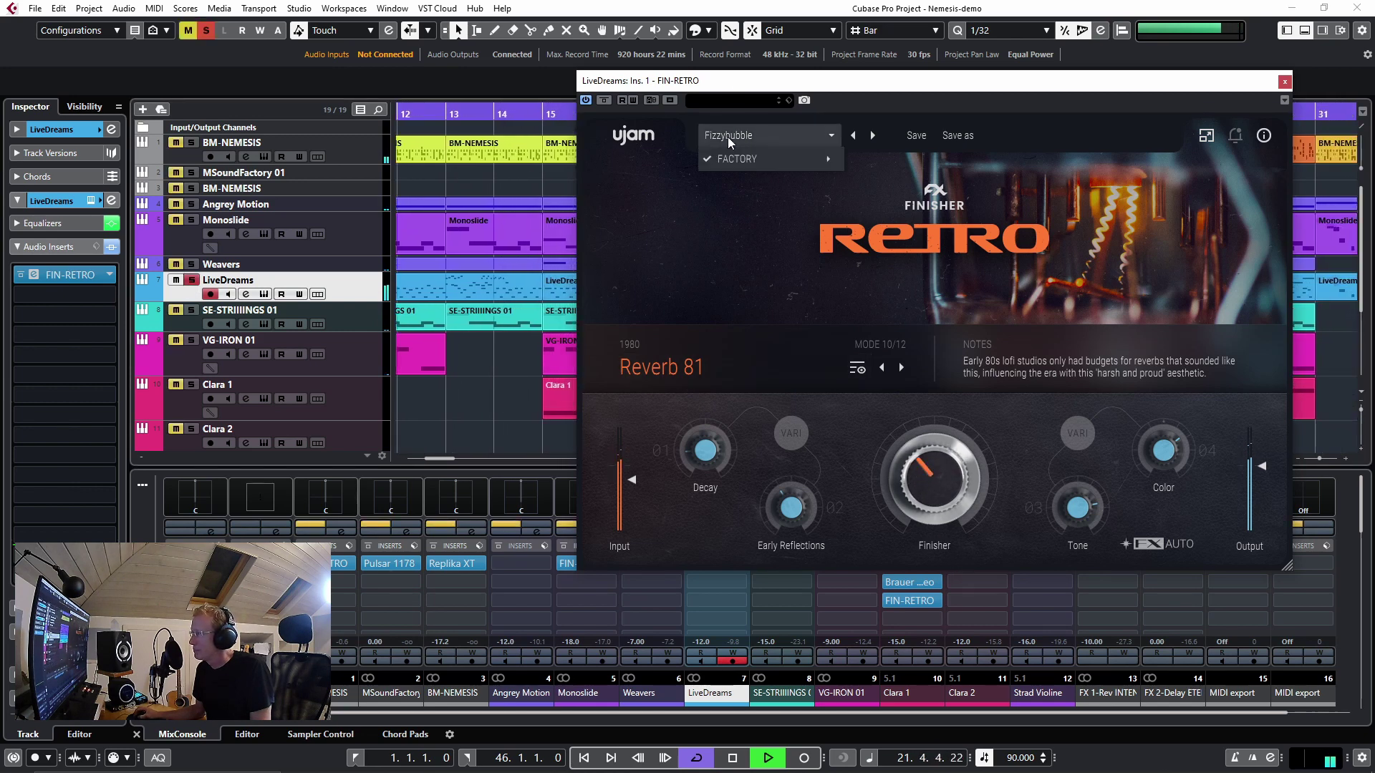
{"action": "mouse_move", "coordinate": [745, 158]}
{"action": "mouse_move", "coordinate": [920, 255]}
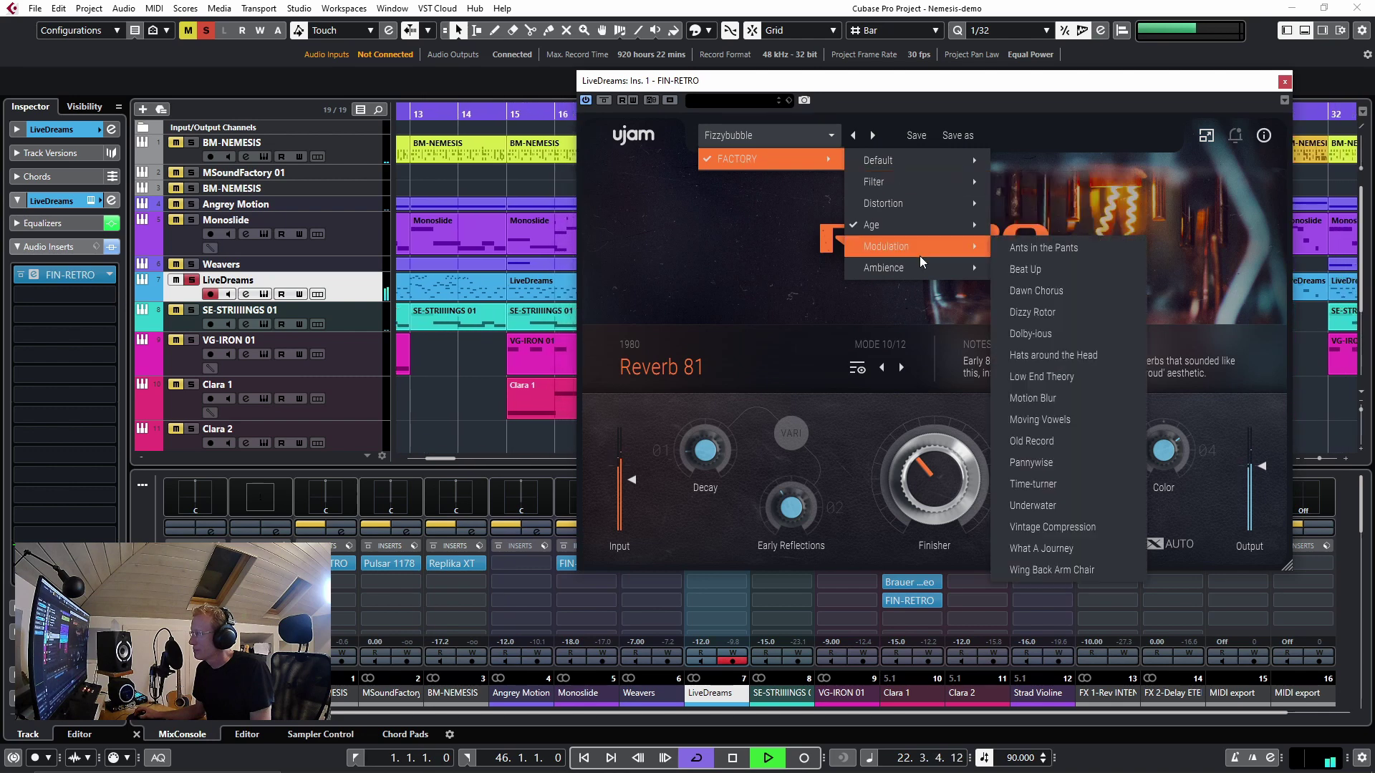
{"action": "left_click", "coordinate": [1030, 271]}
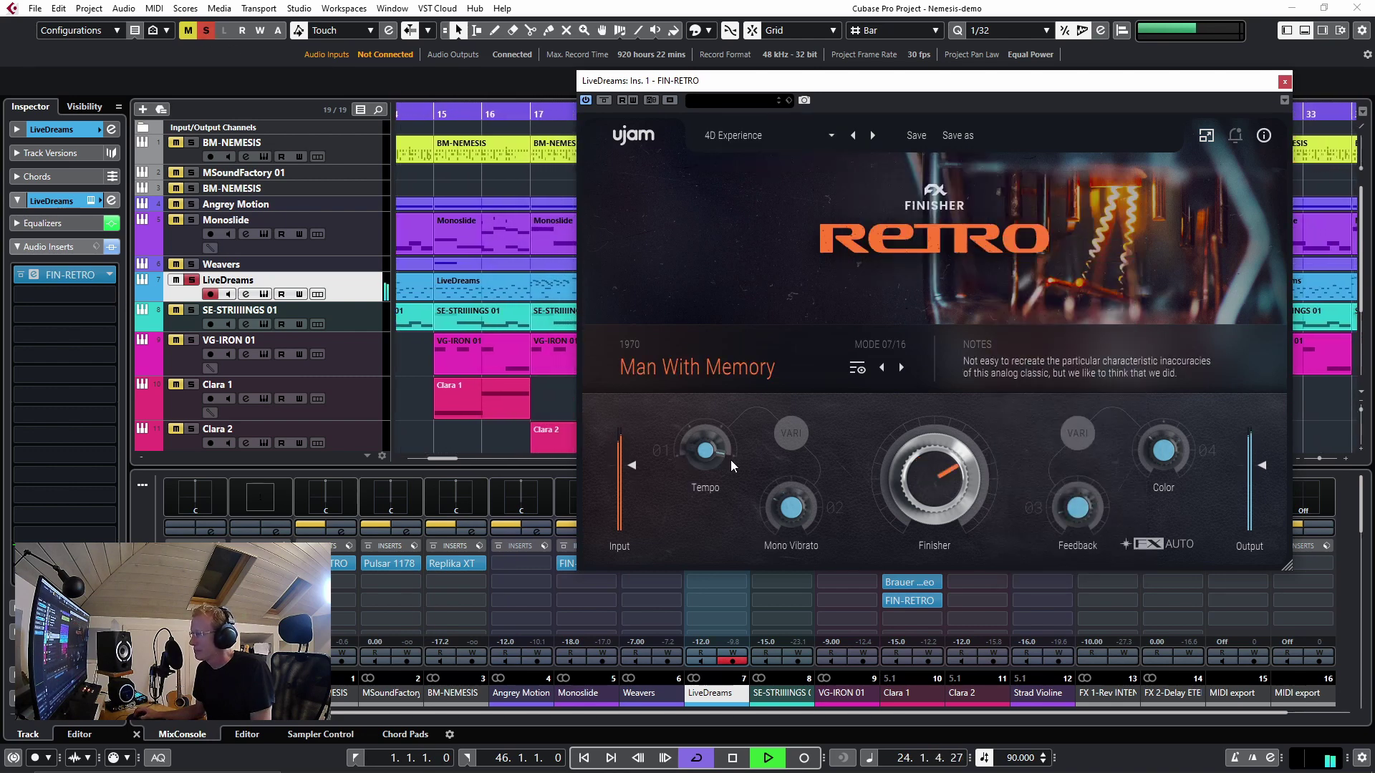
{"action": "mouse_move", "coordinate": [785, 481]}
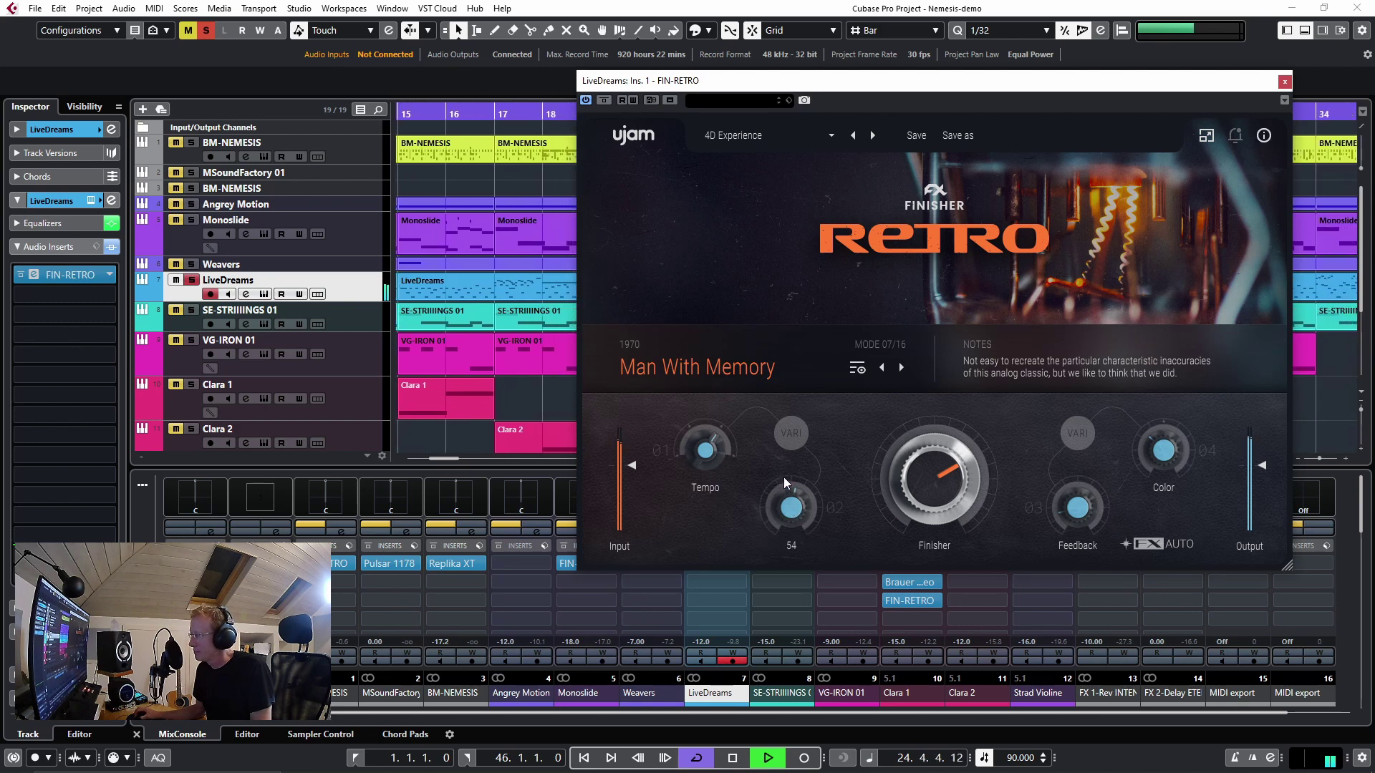
- Unsolo LiveDreams to hear the 4D Experience preset in the full mix, and stop playback
{"action": "key", "text": "s"}
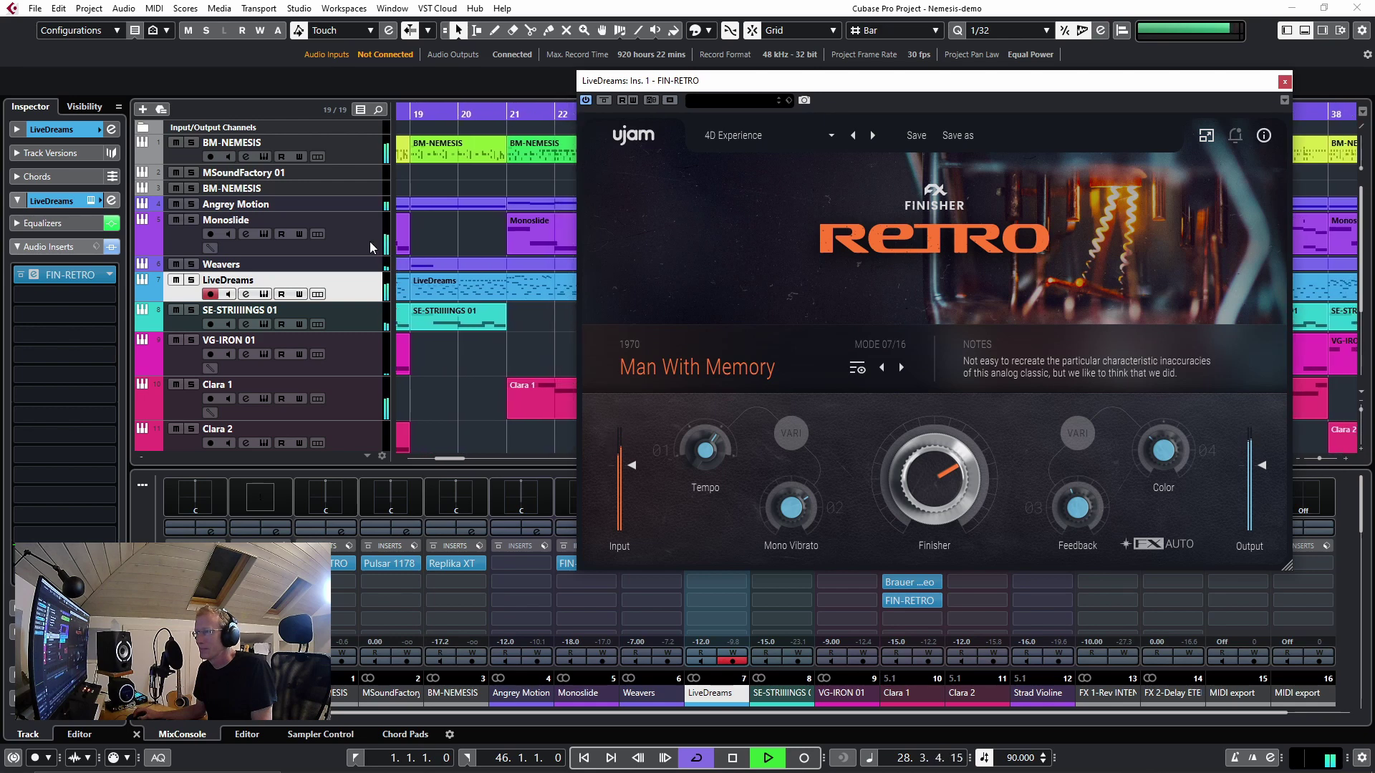
{"action": "key", "text": "space"}
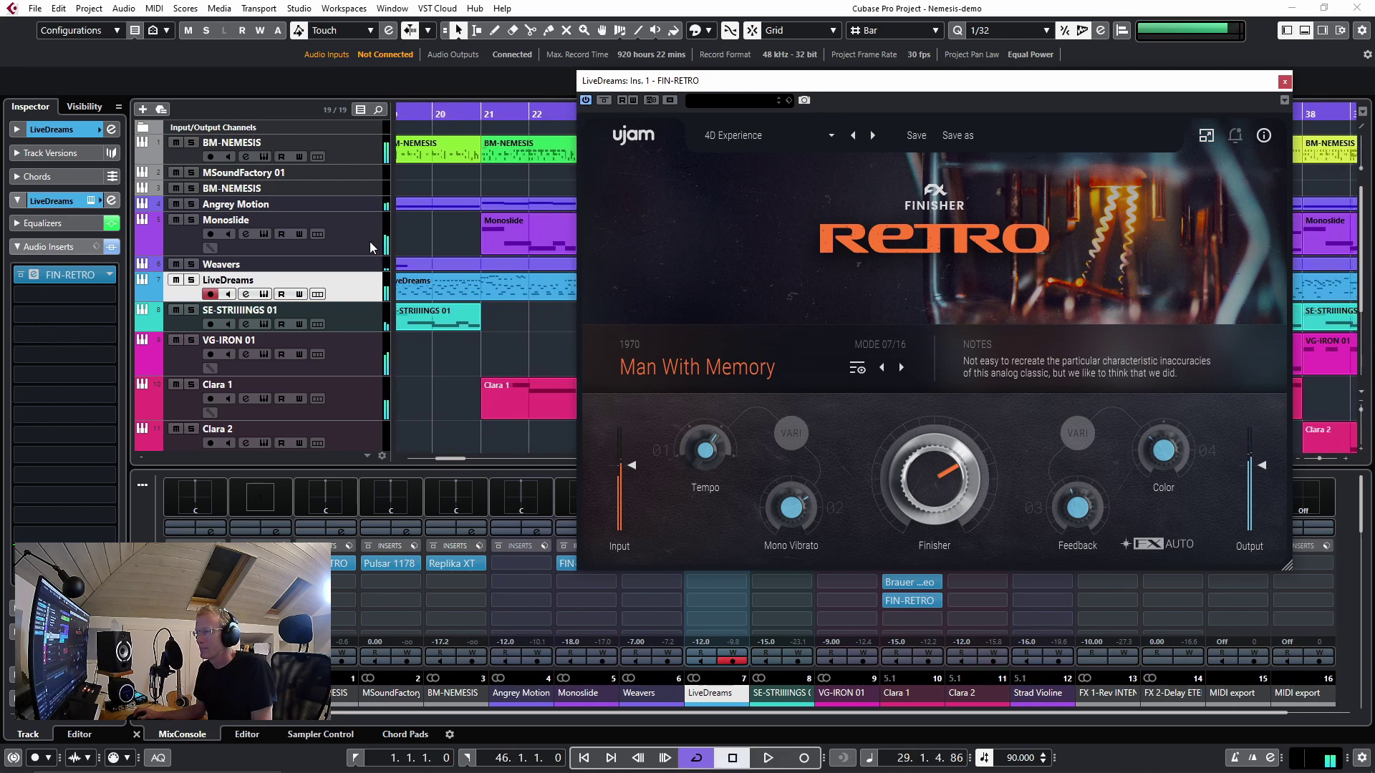
{"action": "left_click", "coordinate": [370, 243]}
{"action": "left_click_drag", "start_coordinate": [70, 274], "coordinate": [419, 343]}
{"action": "left_click", "coordinate": [365, 295]}
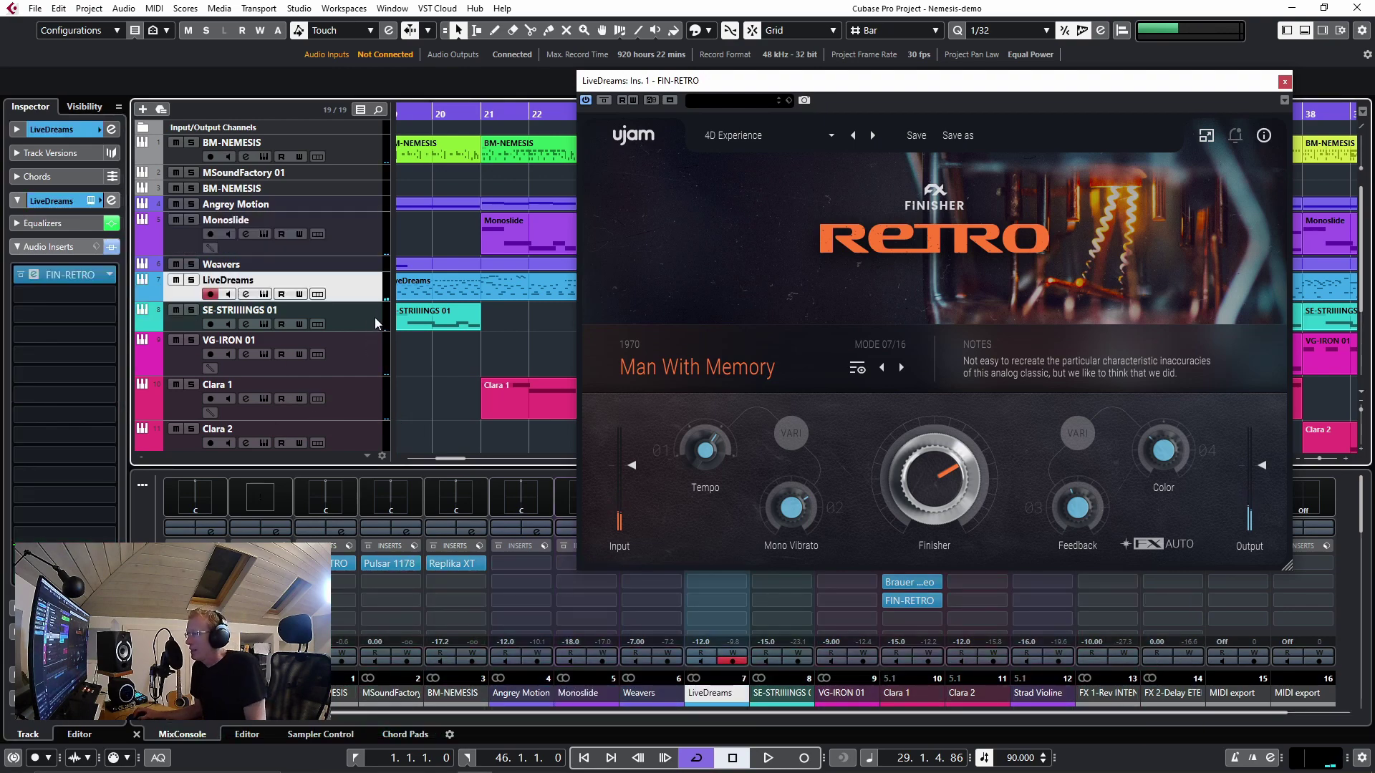
- Insert FIN-RETRO in the first audio insert slot of the SE-STRIIIINGS 01 track
{"action": "left_click", "coordinate": [365, 326]}
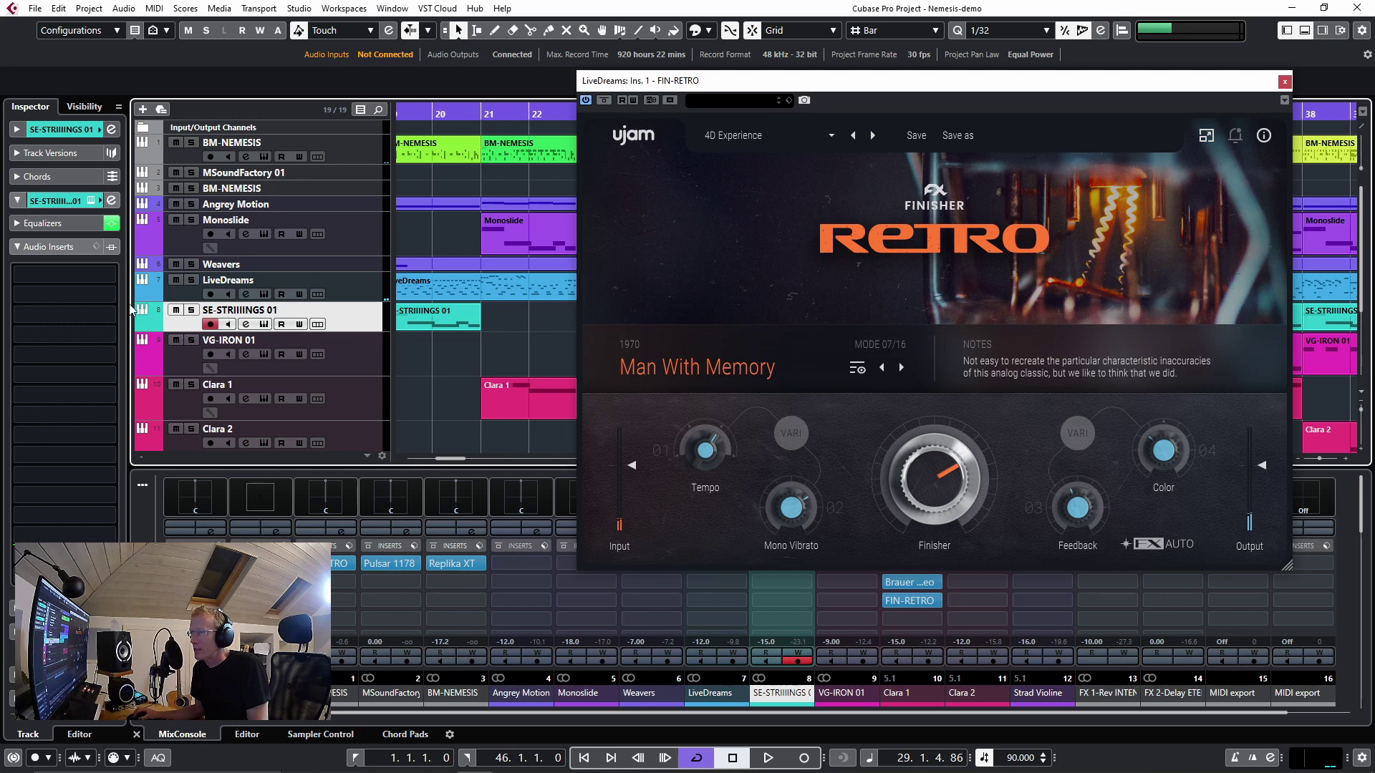
{"action": "left_click", "coordinate": [111, 276]}
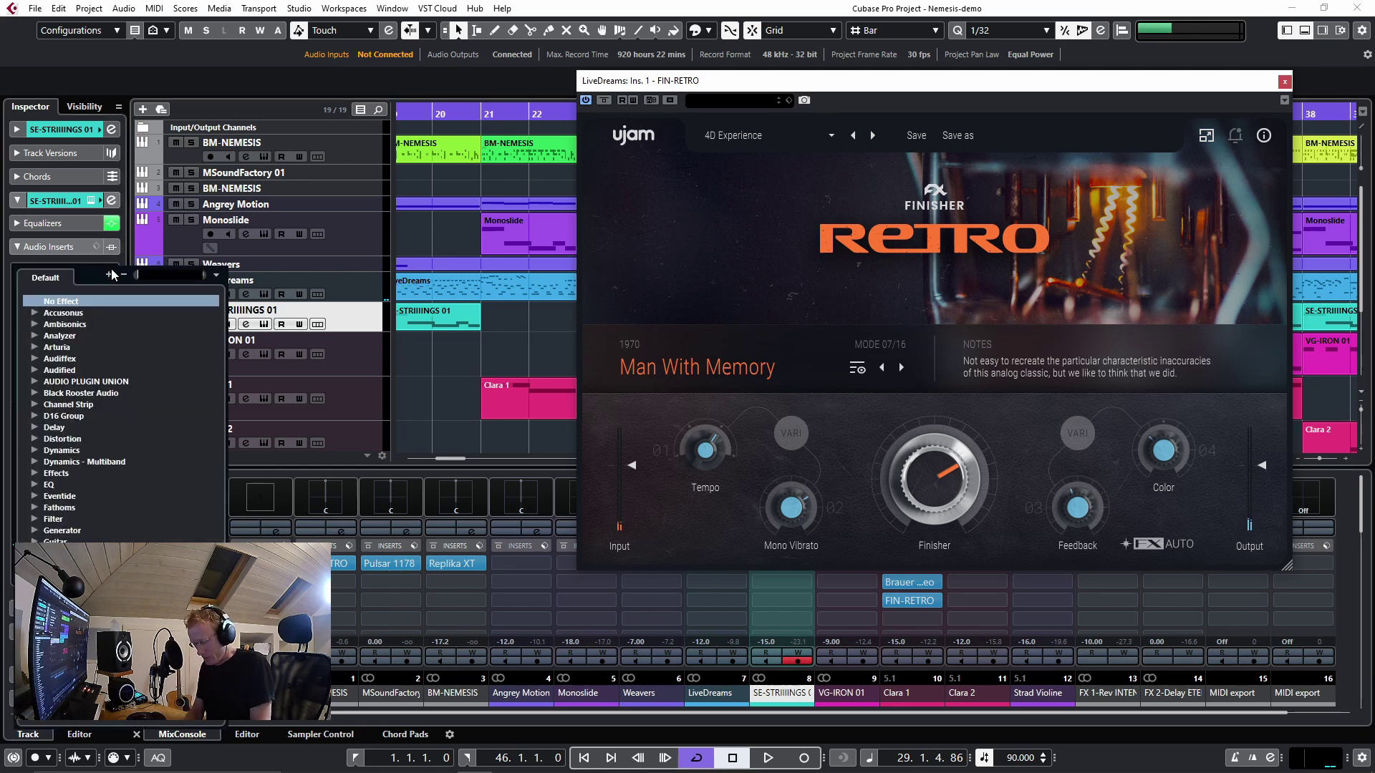
{"action": "type", "text": "ret"}
{"action": "left_click", "coordinate": [112, 311]}
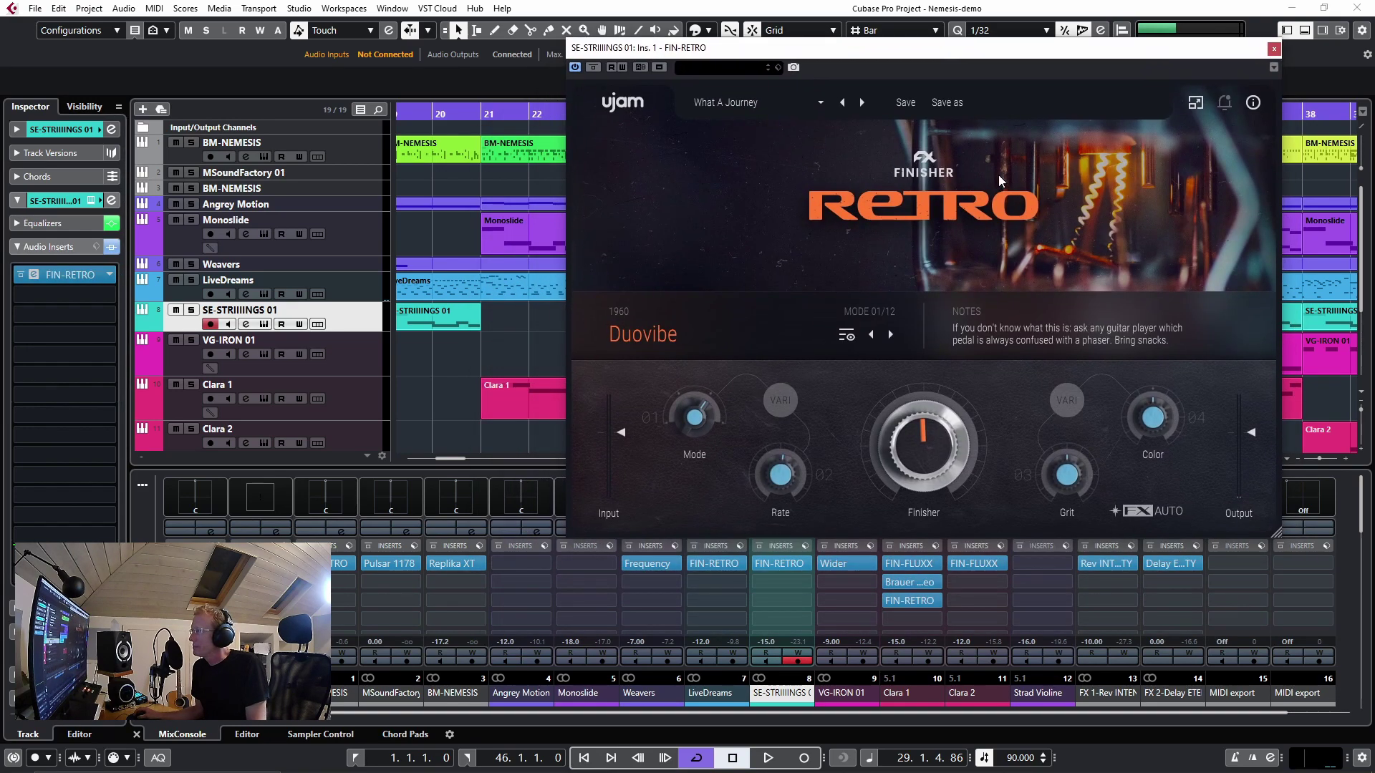
- Solo SE-STRIIIINGS 01 during playback from bar 17 and raise its Finisher amount to 68
{"action": "key", "text": "space"}
{"action": "scroll", "coordinate": [428, 232], "scroll_direction": "left", "scroll_amount": 4}
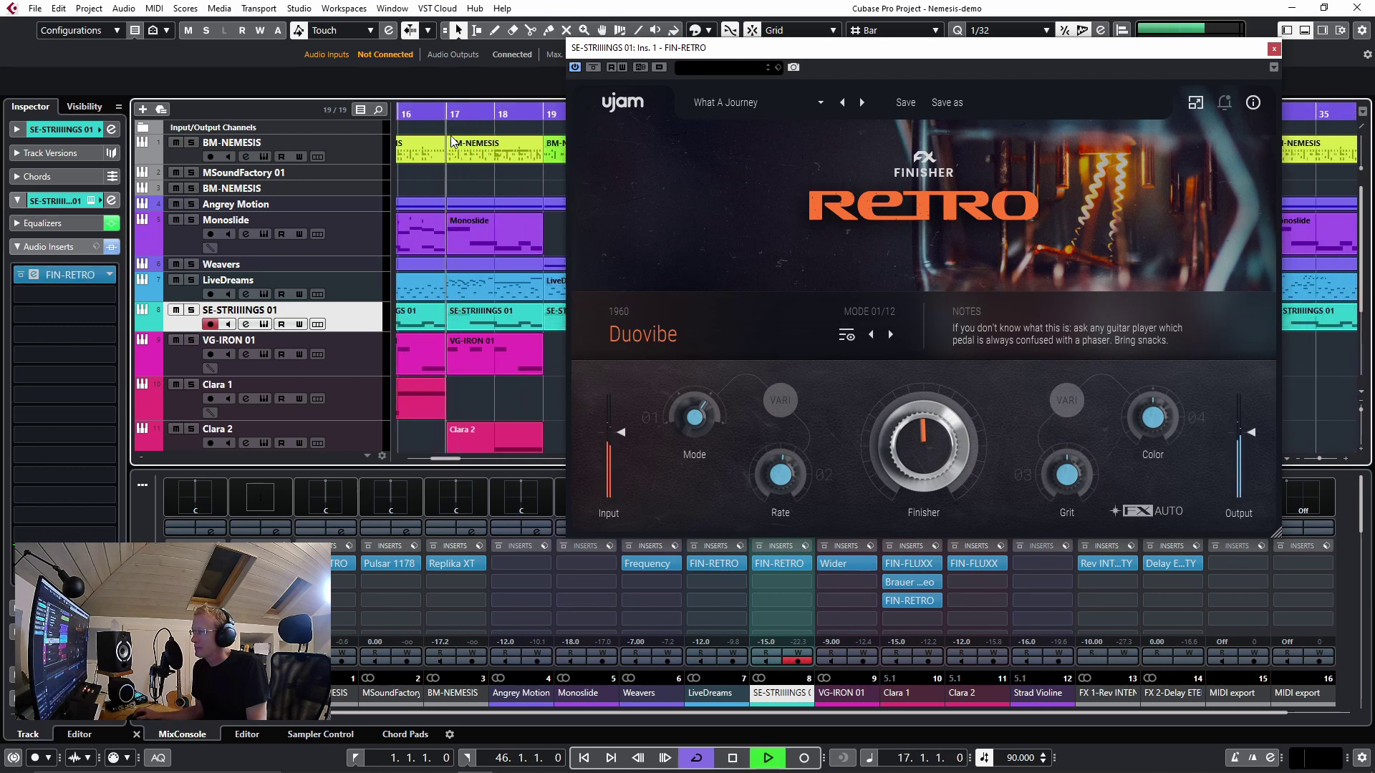
{"action": "left_click", "coordinate": [453, 121]}
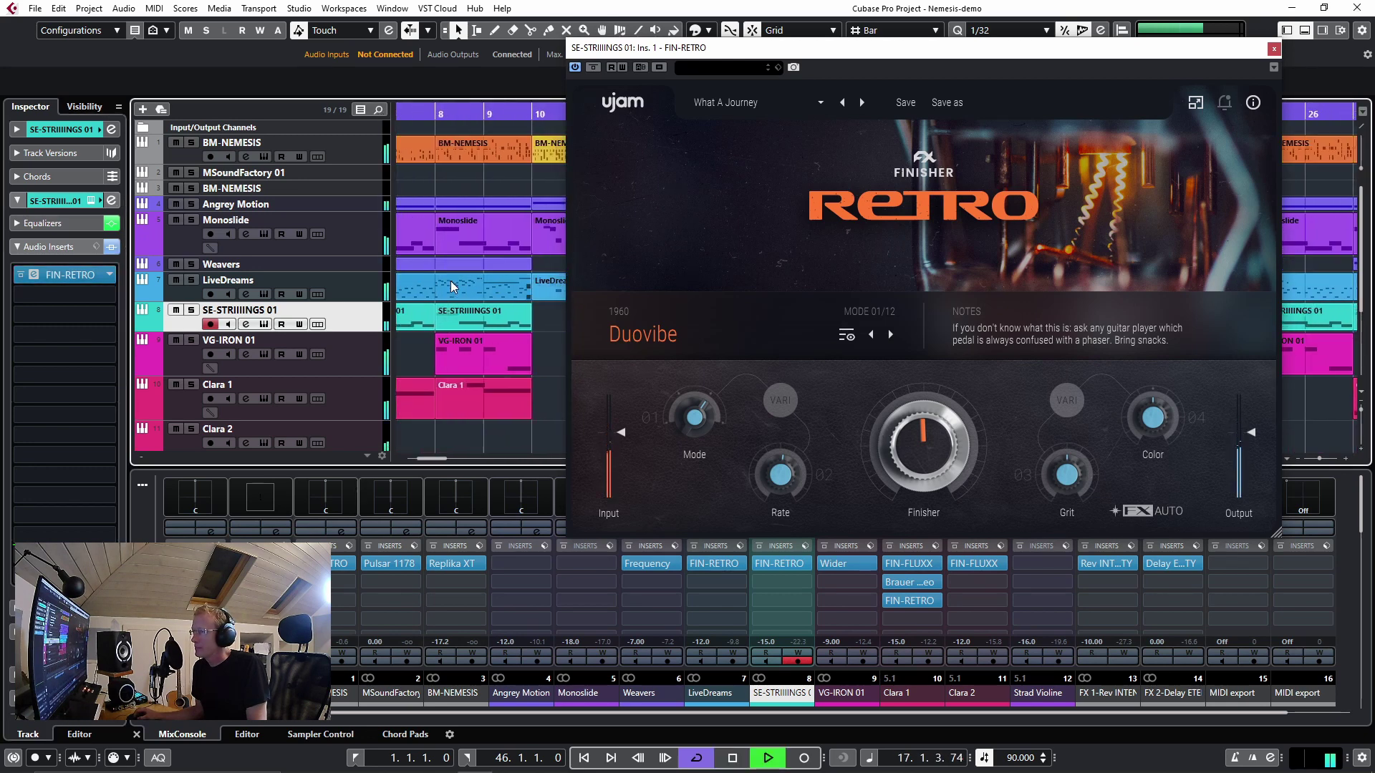
{"action": "left_click", "coordinate": [192, 309]}
{"action": "left_click_drag", "start_coordinate": [859, 47], "coordinate": [799, 49]}
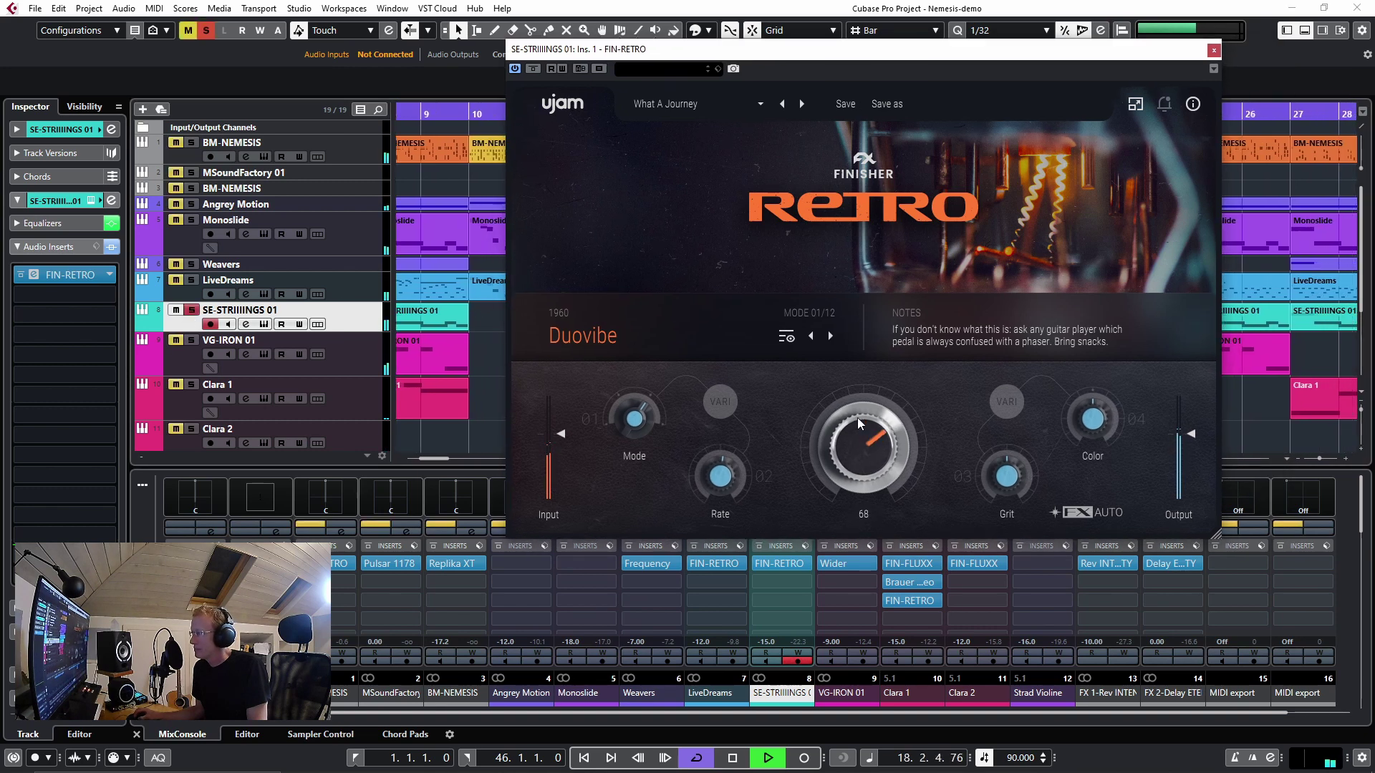
- Step to the Wing Back Arm Chair preset and load the factory Distortion preset Grunge Amp on SE-STRIIIINGS 01
{"action": "left_click", "coordinate": [801, 104]}
{"action": "left_click", "coordinate": [706, 105]}
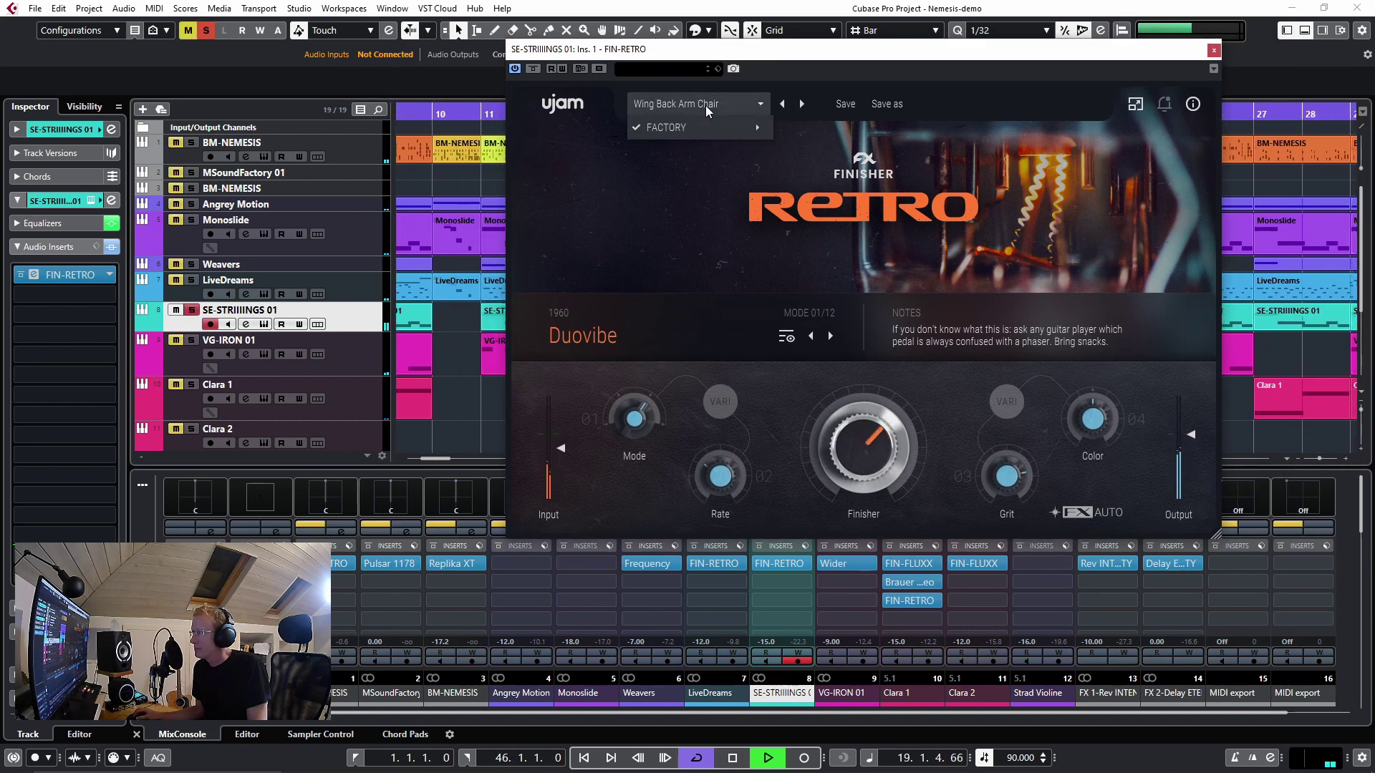
{"action": "mouse_move", "coordinate": [698, 127]}
{"action": "mouse_move", "coordinate": [826, 183]}
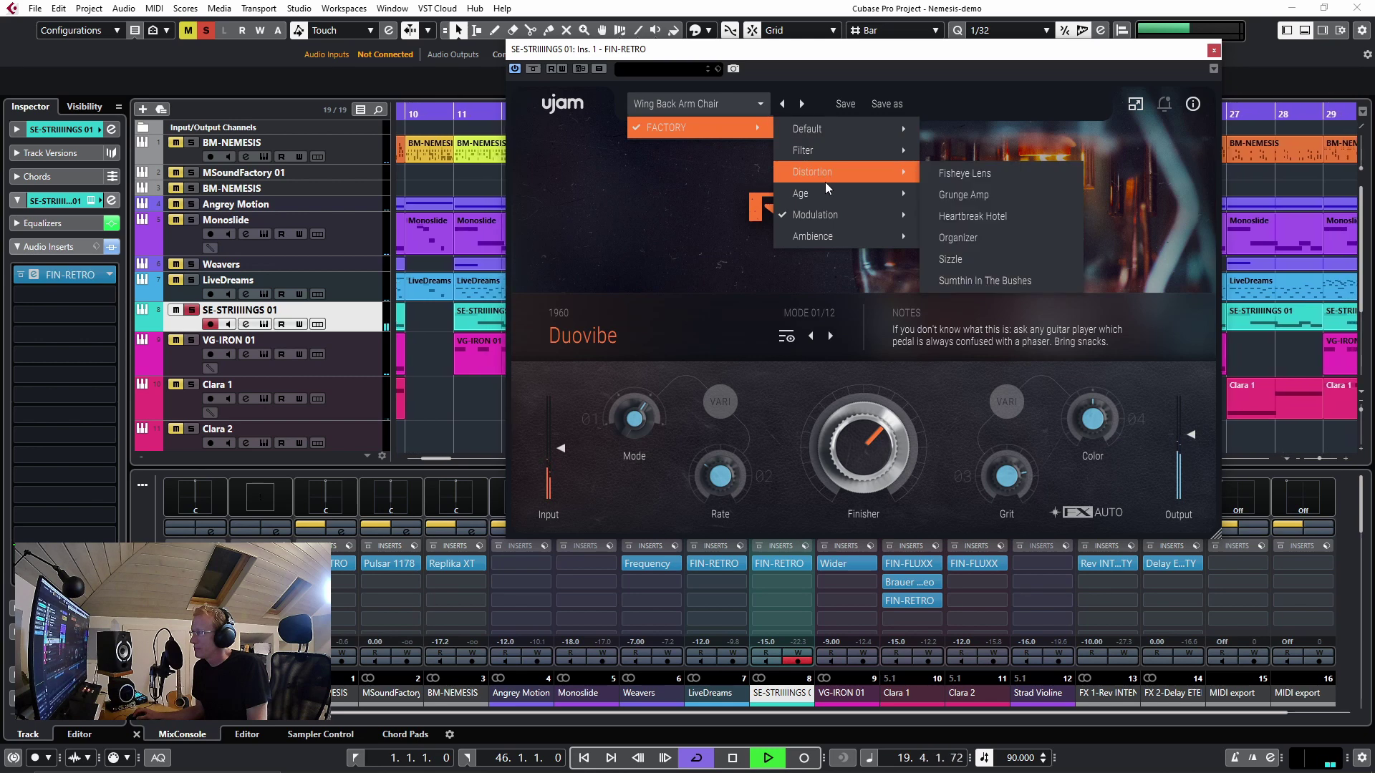
{"action": "left_click", "coordinate": [943, 196]}
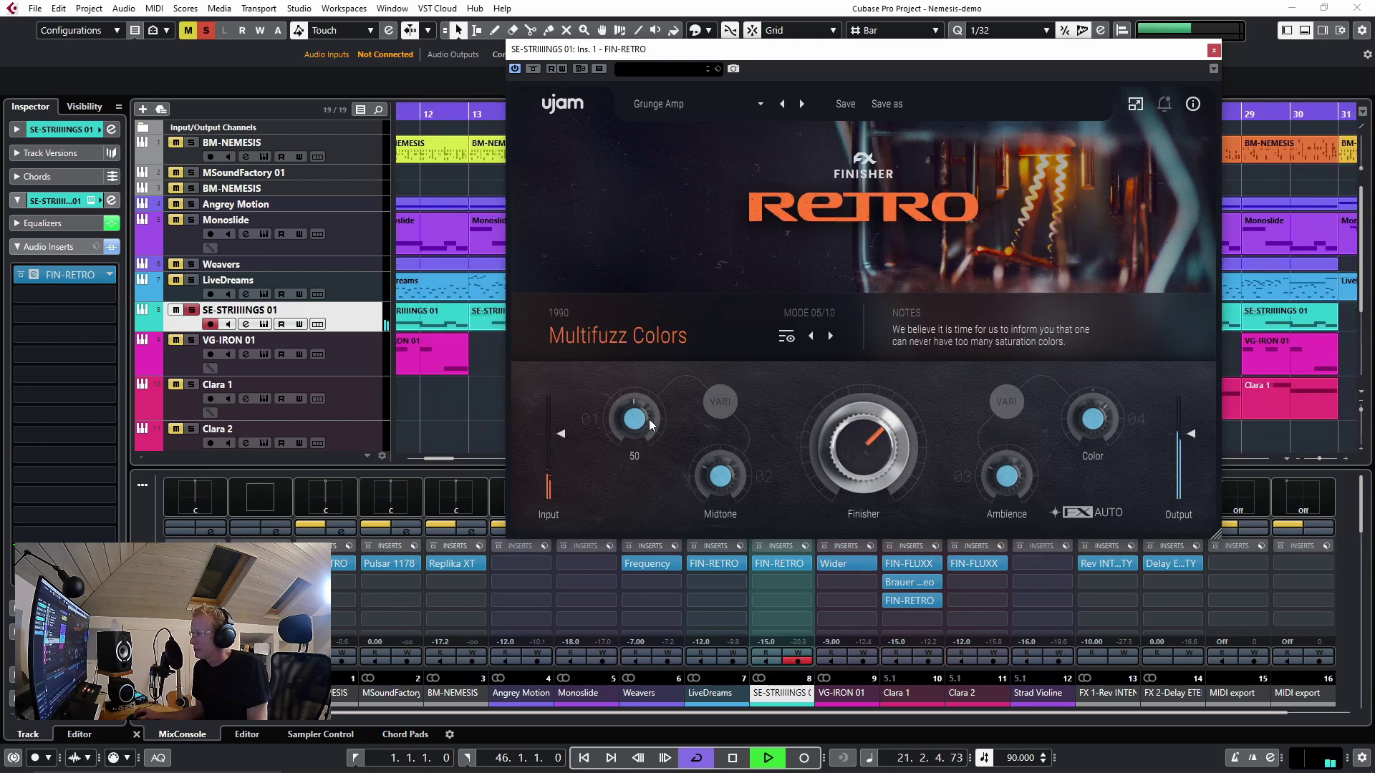
- Clear all solos, replay the full mix from bar 8, and adjust the Grunge Amp preset's Finisher amount
{"action": "left_click", "coordinate": [206, 31]}
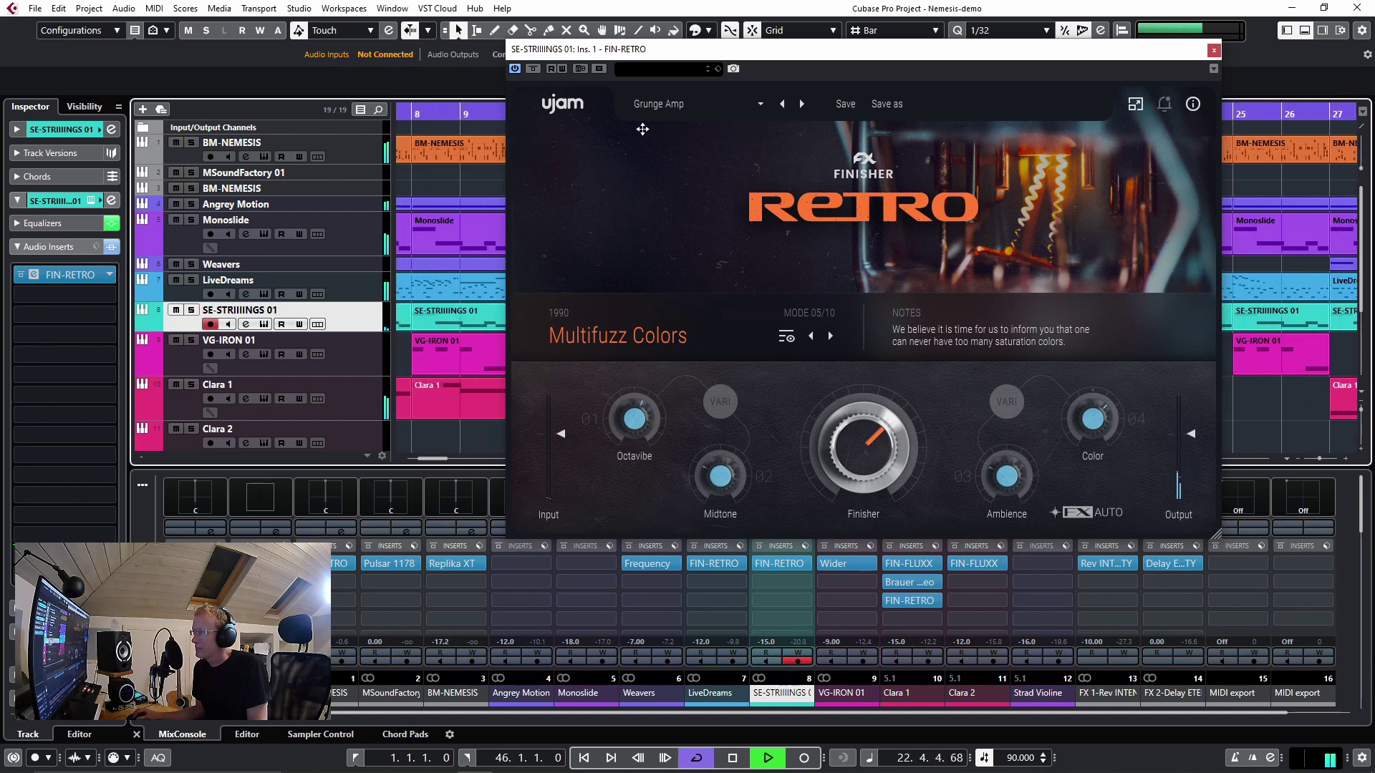
{"action": "left_click", "coordinate": [413, 112]}
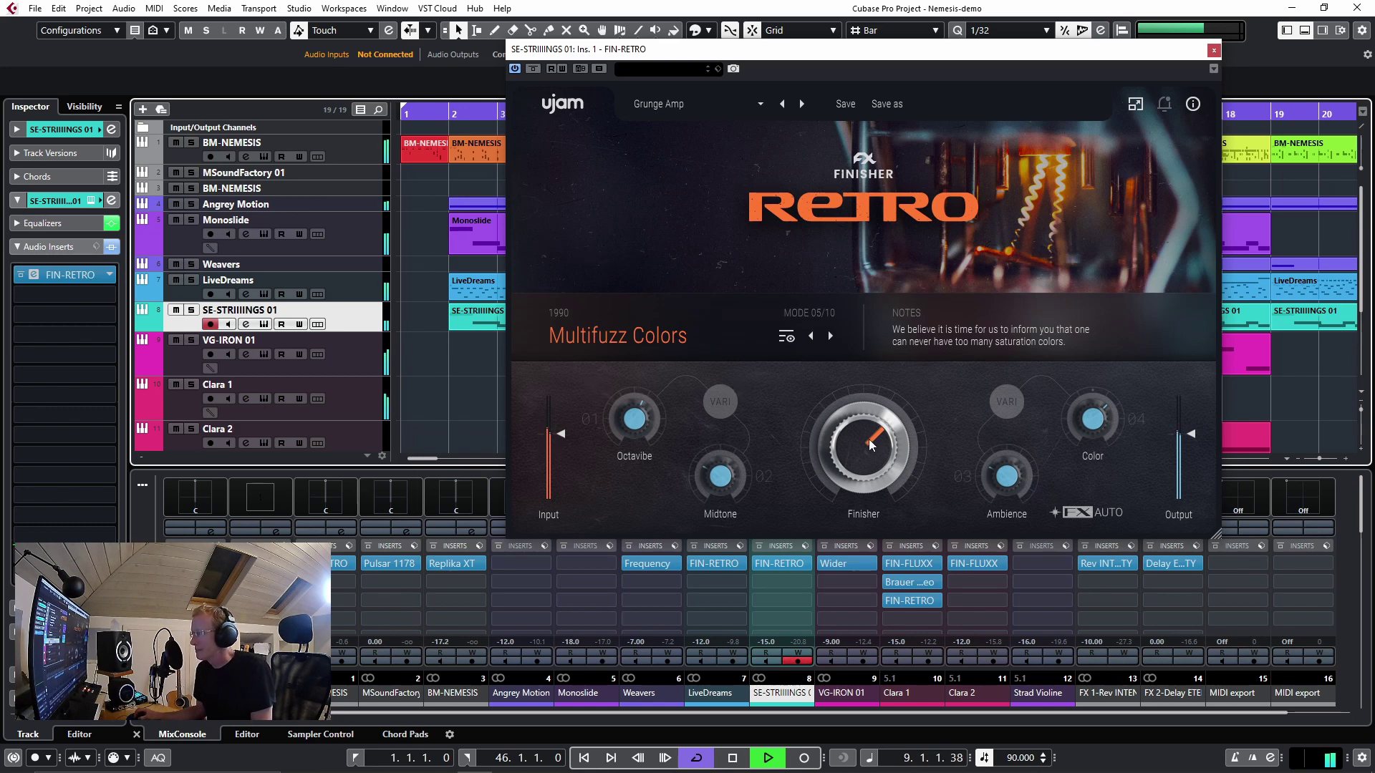
{"action": "left_click_drag", "start_coordinate": [862, 451], "coordinate": [859, 492]}
- Switch to the Heartbreak Hotel preset, solo SE-STRIIIINGS 01 with the Finisher amount at about 55, and stop playback
{"action": "left_click", "coordinate": [801, 106]}
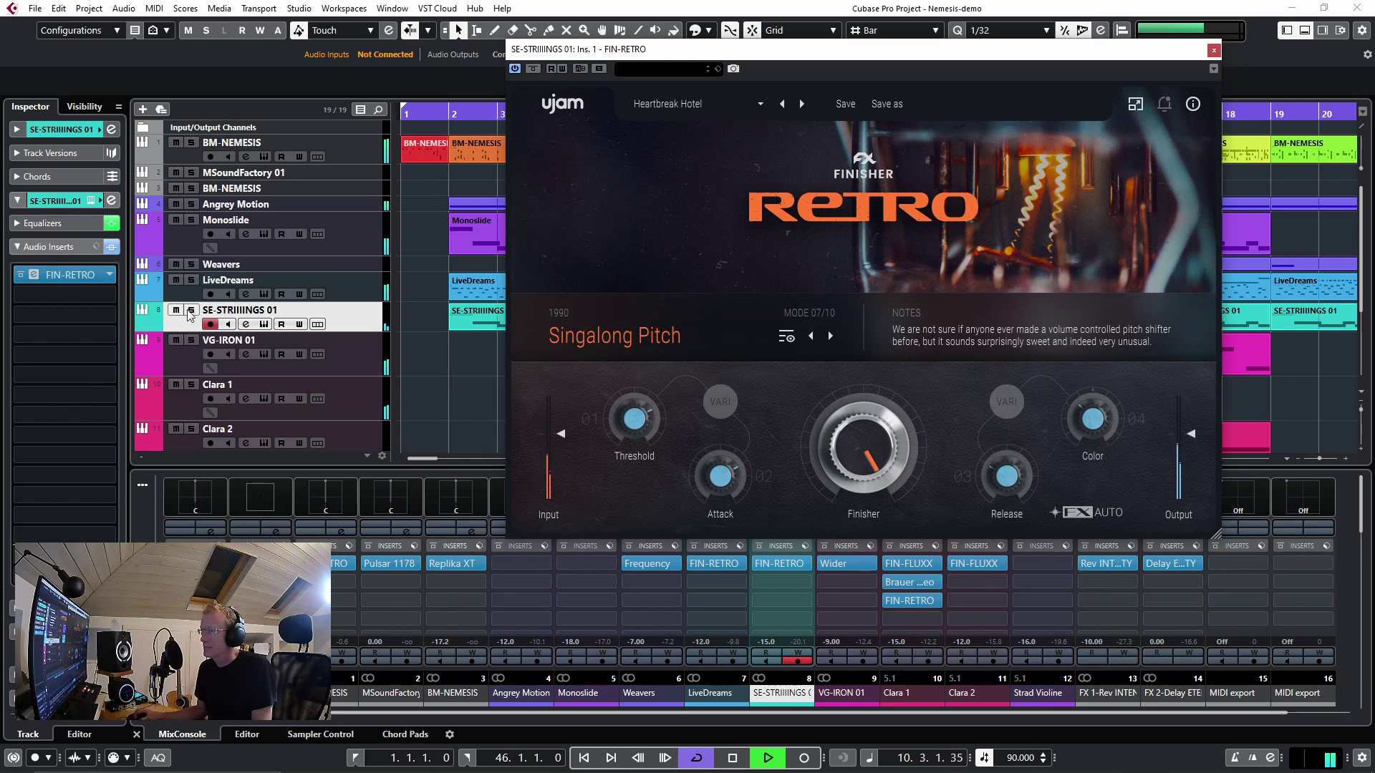
{"action": "key", "text": "s"}
{"action": "left_click_drag", "start_coordinate": [849, 441], "coordinate": [854, 484]}
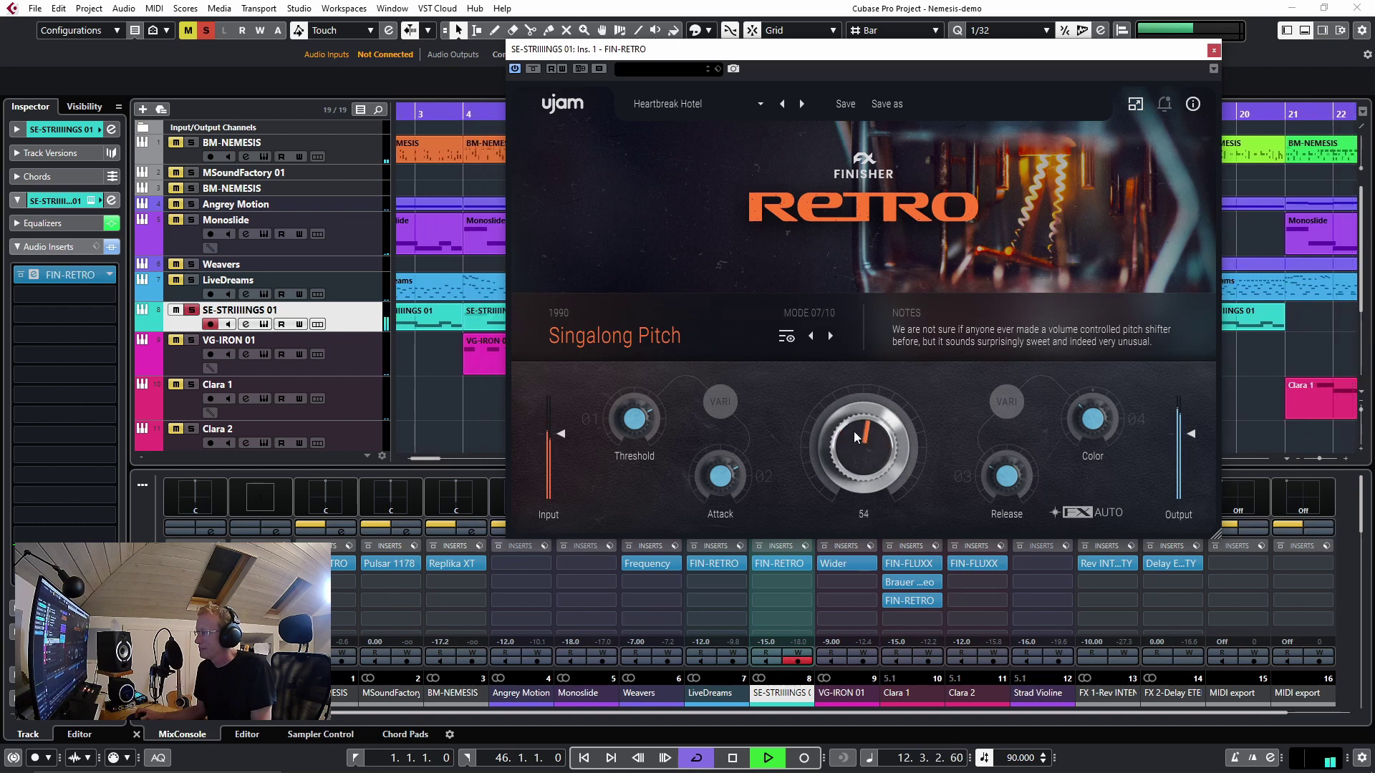
{"action": "mouse_move", "coordinate": [853, 431]}
{"action": "left_mouse_down"}
{"action": "mouse_move", "coordinate": [866, 365]}
{"action": "mouse_move", "coordinate": [872, 427]}
{"action": "left_mouse_up"}
{"action": "key", "text": "space"}
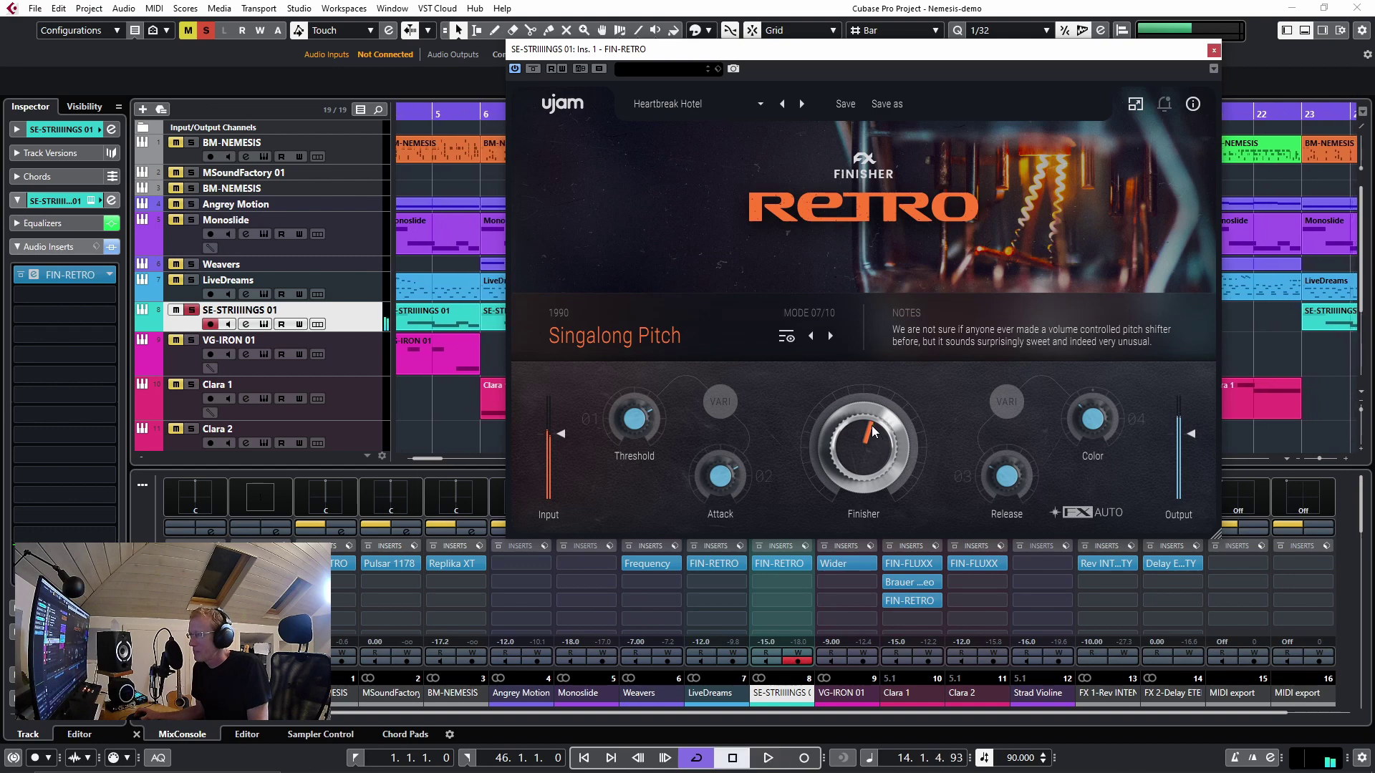
- Close the Retro window, clear all solos, and open the Virtual Guitarist Iron instrument of the VG-IRON 01 track
{"action": "left_click", "coordinate": [1213, 50]}
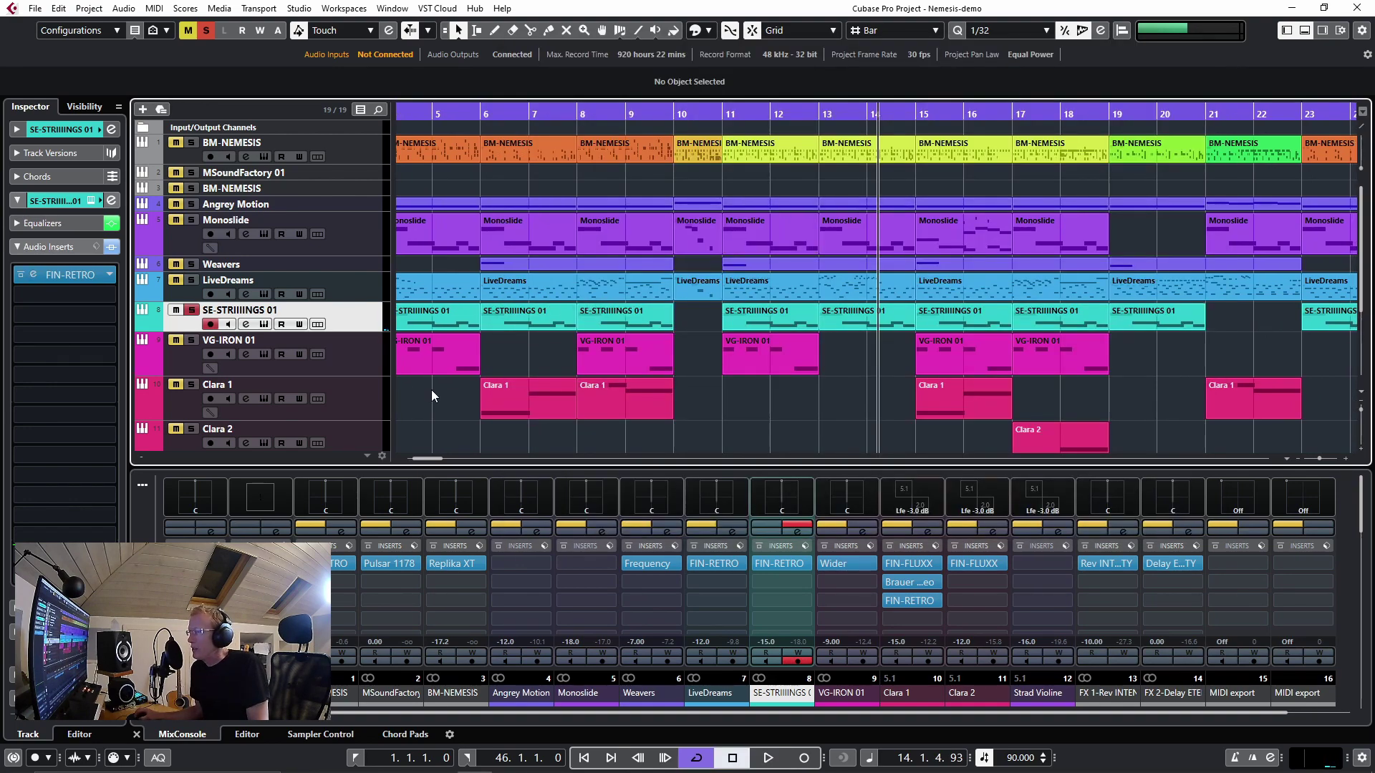
{"action": "left_click", "coordinate": [368, 355]}
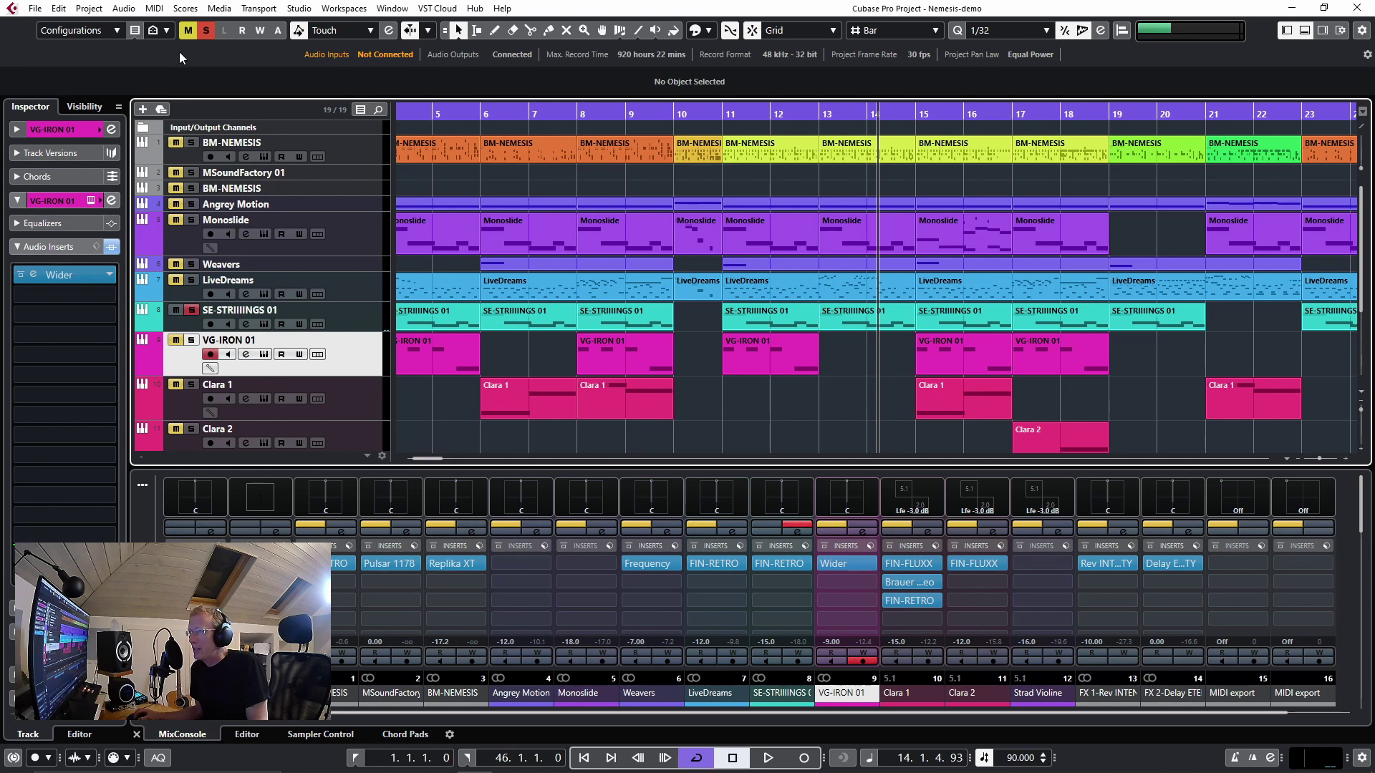
{"action": "left_click", "coordinate": [203, 36]}
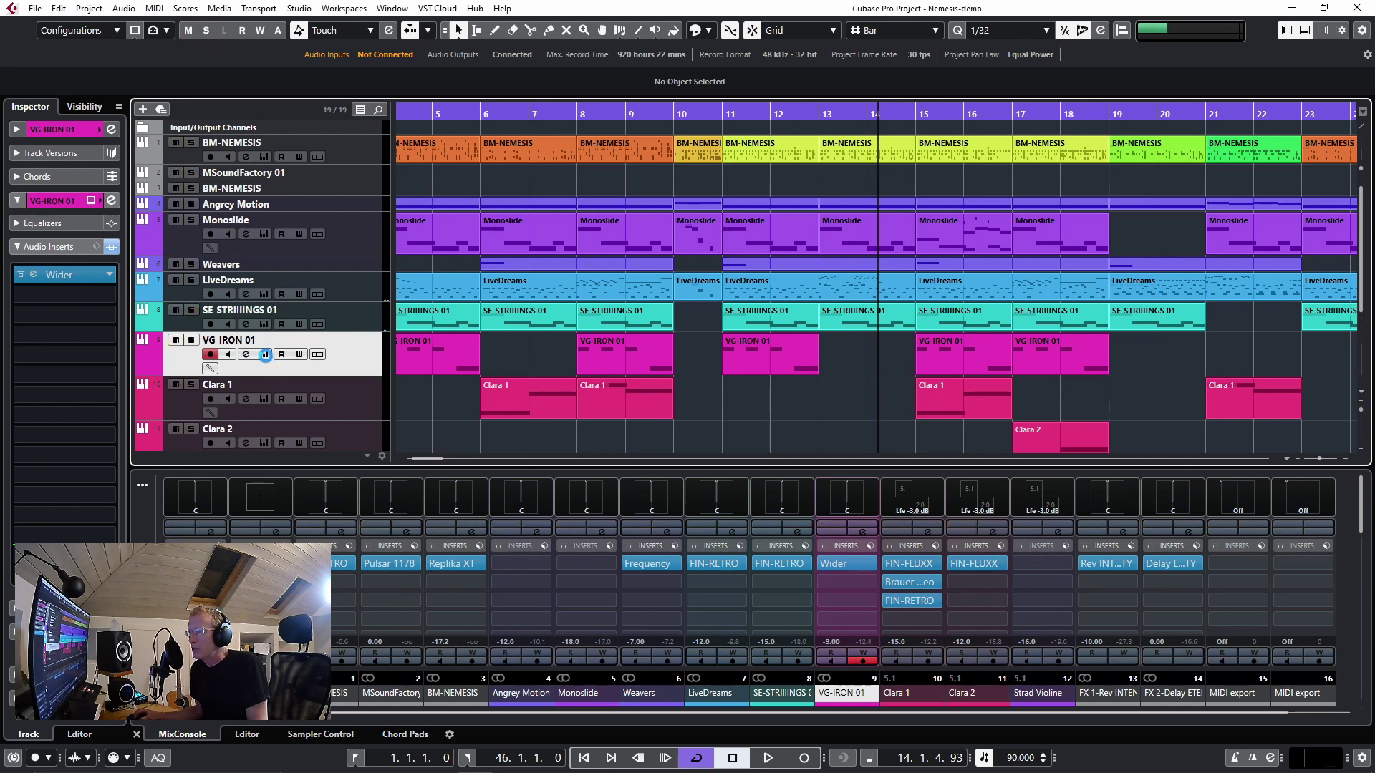
{"action": "left_click", "coordinate": [264, 356]}
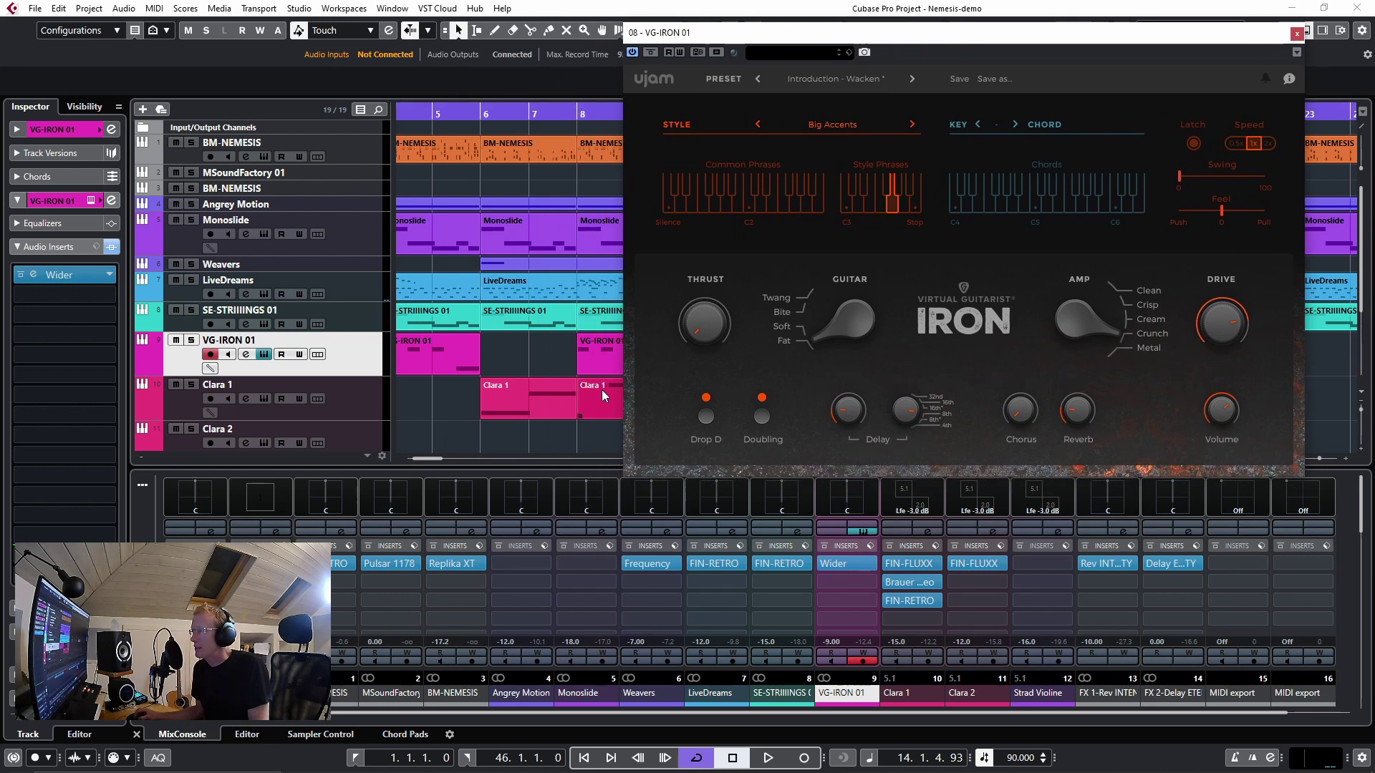
- Set the loop range to the VG-IRON 01 part from bar 4 to bar 6 and play it with the track soloed
{"action": "left_click", "coordinate": [441, 364]}
{"action": "key", "text": "p"}
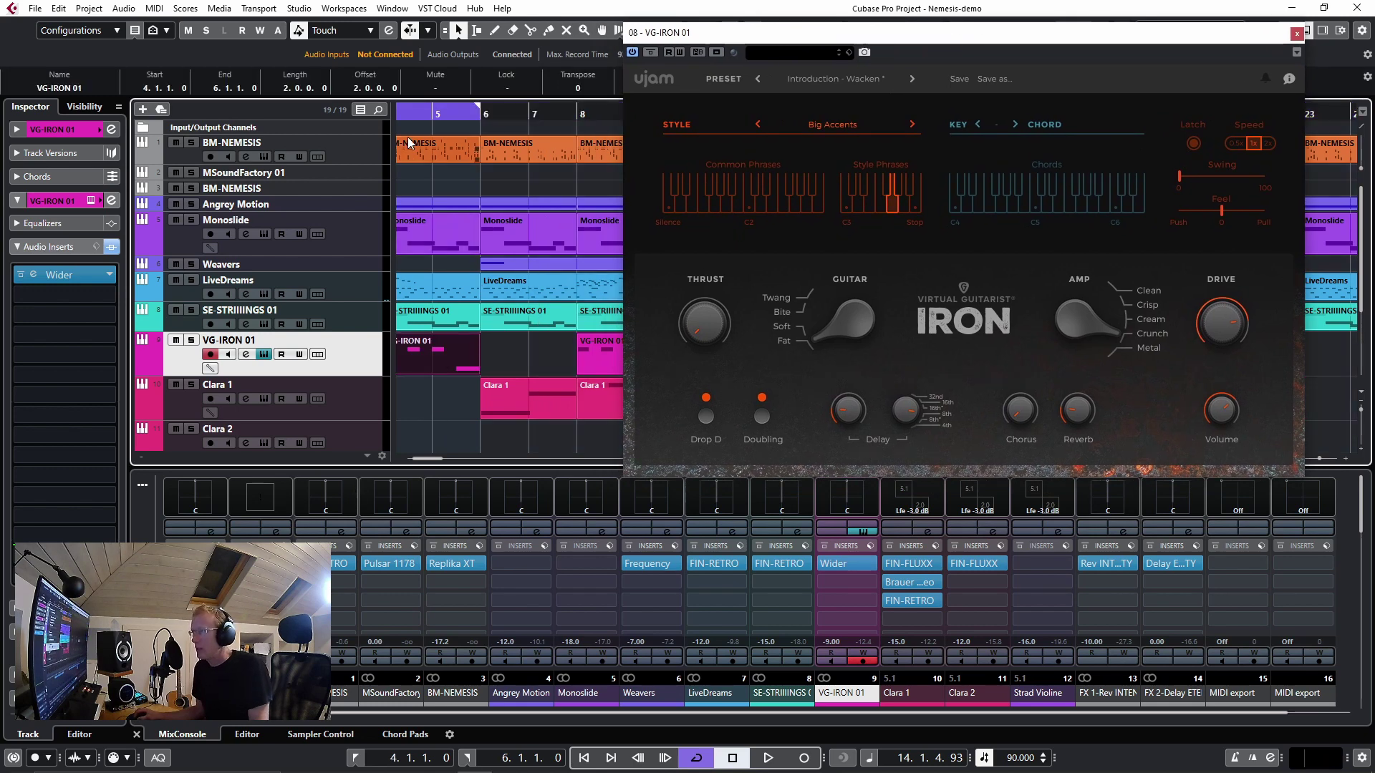
{"action": "left_click", "coordinate": [427, 115]}
{"action": "left_click_drag", "start_coordinate": [427, 125], "coordinate": [429, 119]}
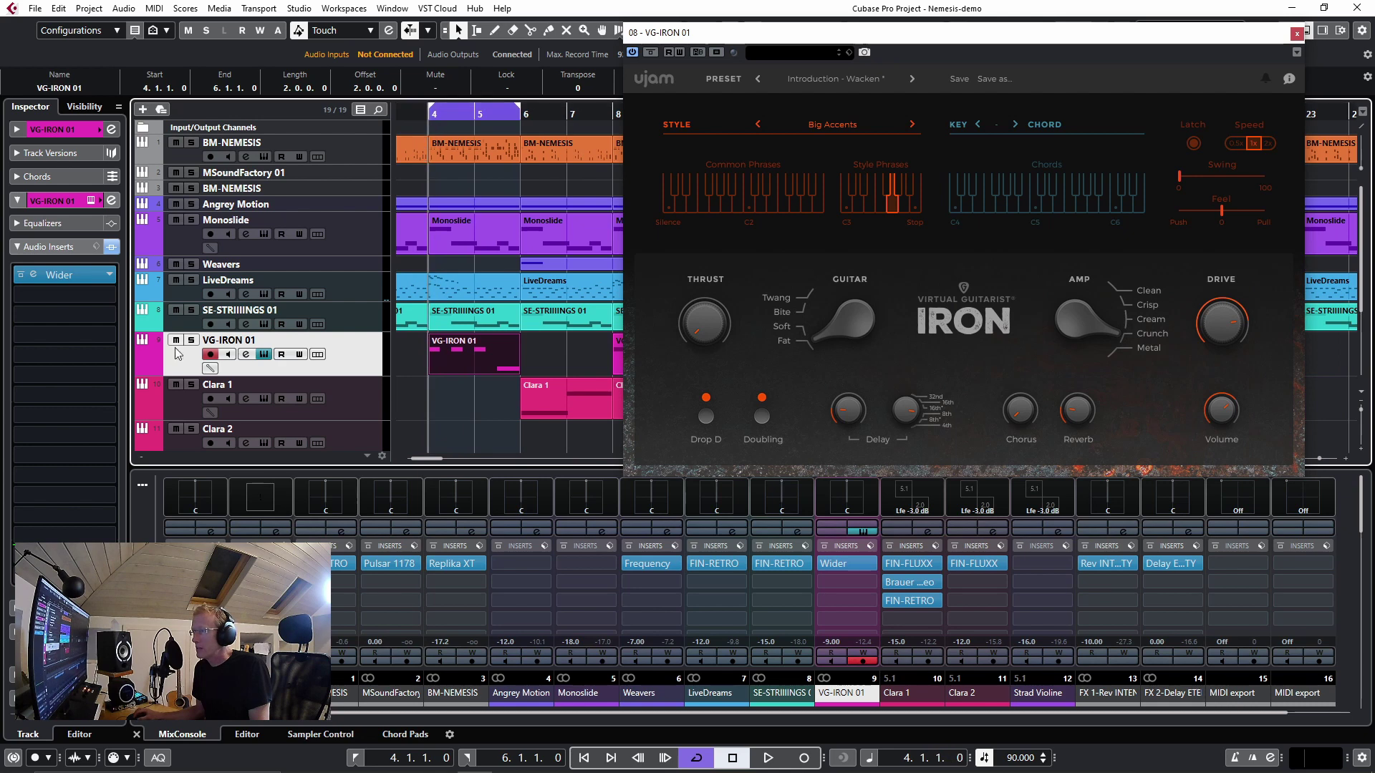
{"action": "left_click", "coordinate": [192, 341]}
{"action": "key", "text": "space"}
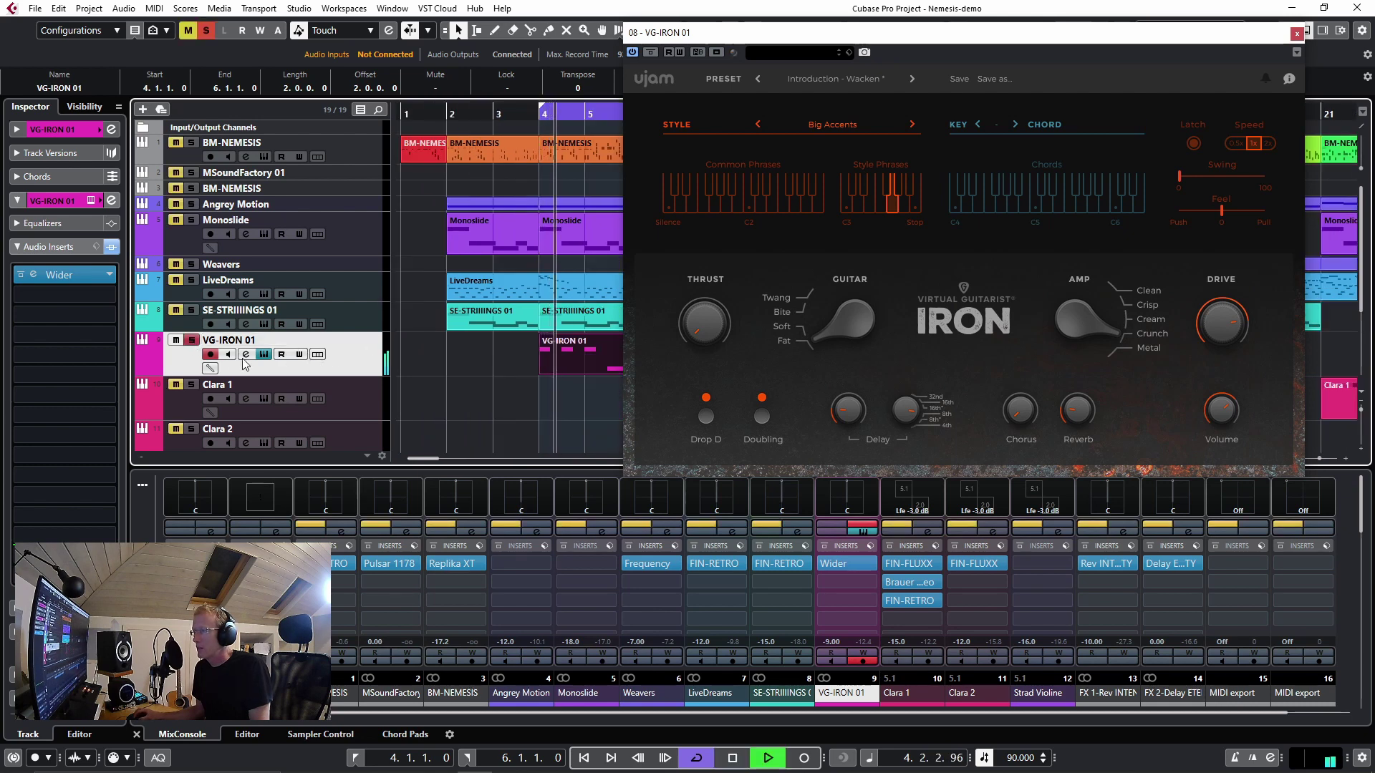
- Insert FIN-RETRO in the second audio insert slot of VG-IRON 01 and close the Iron instrument window
{"action": "left_click", "coordinate": [109, 299]}
{"action": "type", "text": "ret"}
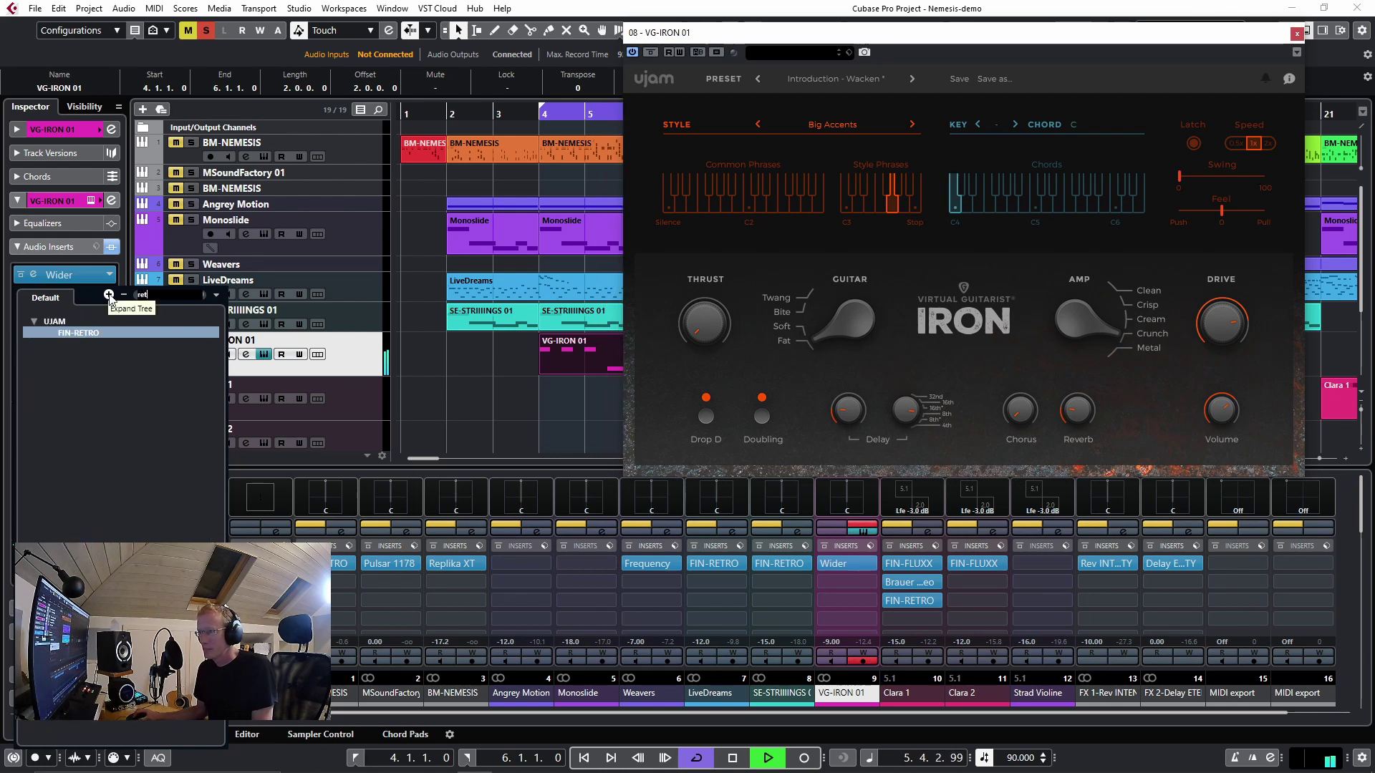
{"action": "key", "text": "Escape"}
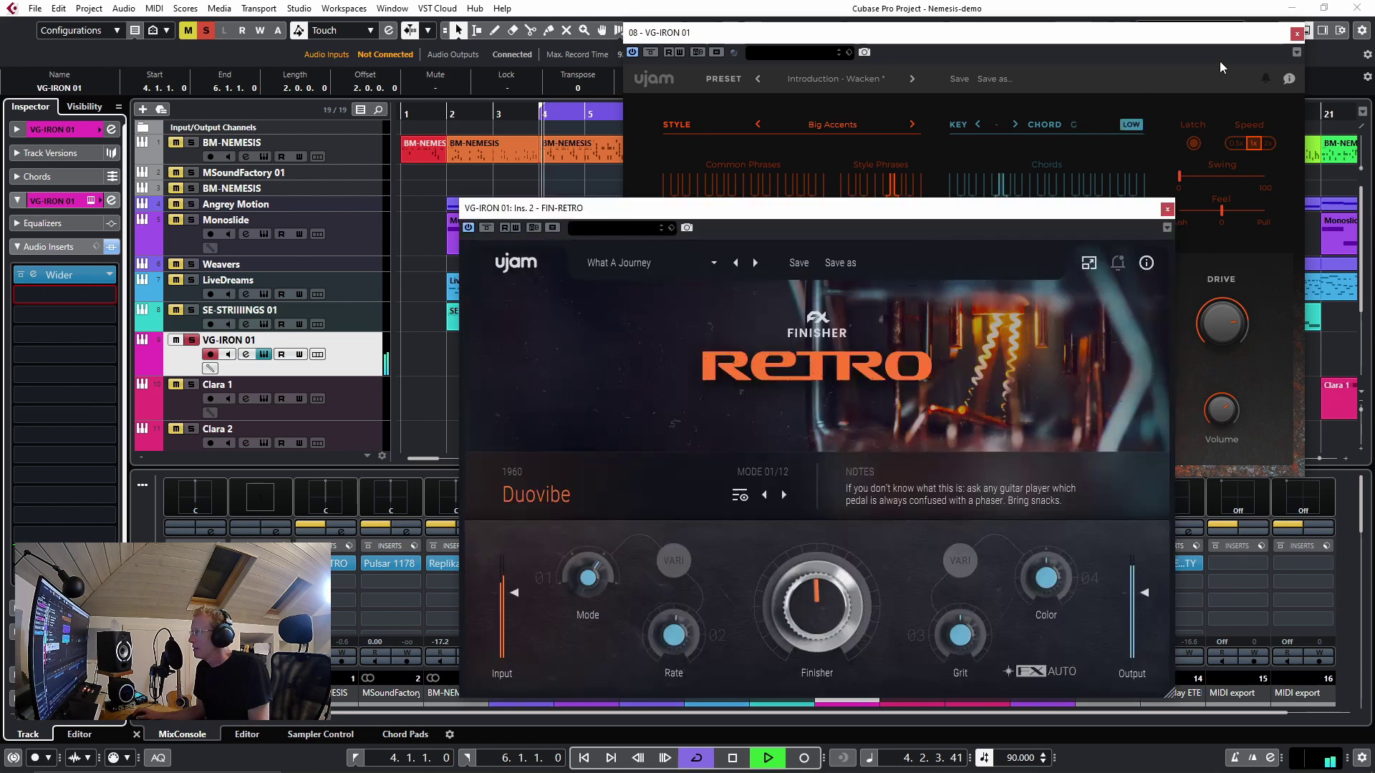
{"action": "left_click", "coordinate": [1296, 33]}
{"action": "left_click_drag", "start_coordinate": [788, 207], "coordinate": [884, 64]}
- Clear all solos and raise the Finisher amount slightly on VG-IRON 01's What A Journey preset
{"action": "left_click", "coordinate": [206, 32]}
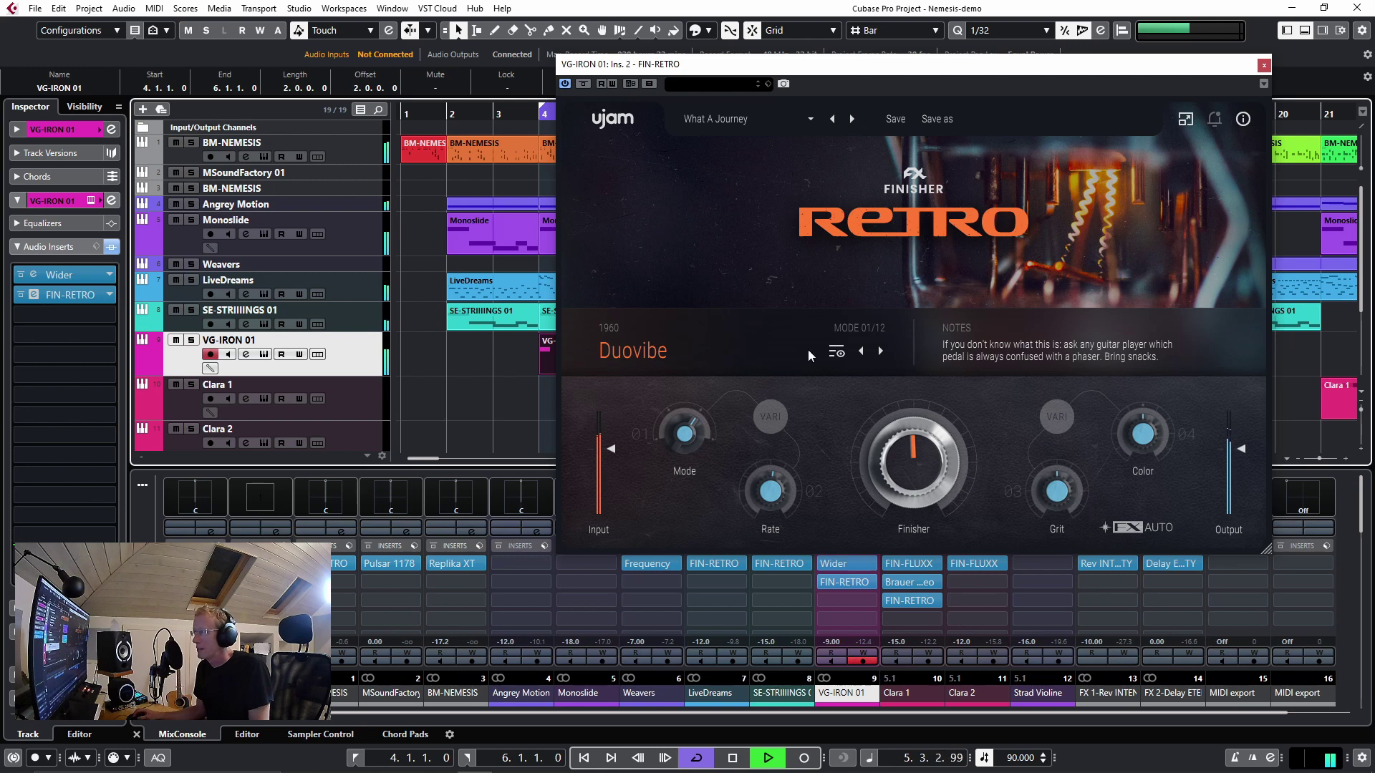
{"action": "left_click_drag", "start_coordinate": [930, 469], "coordinate": [932, 462]}
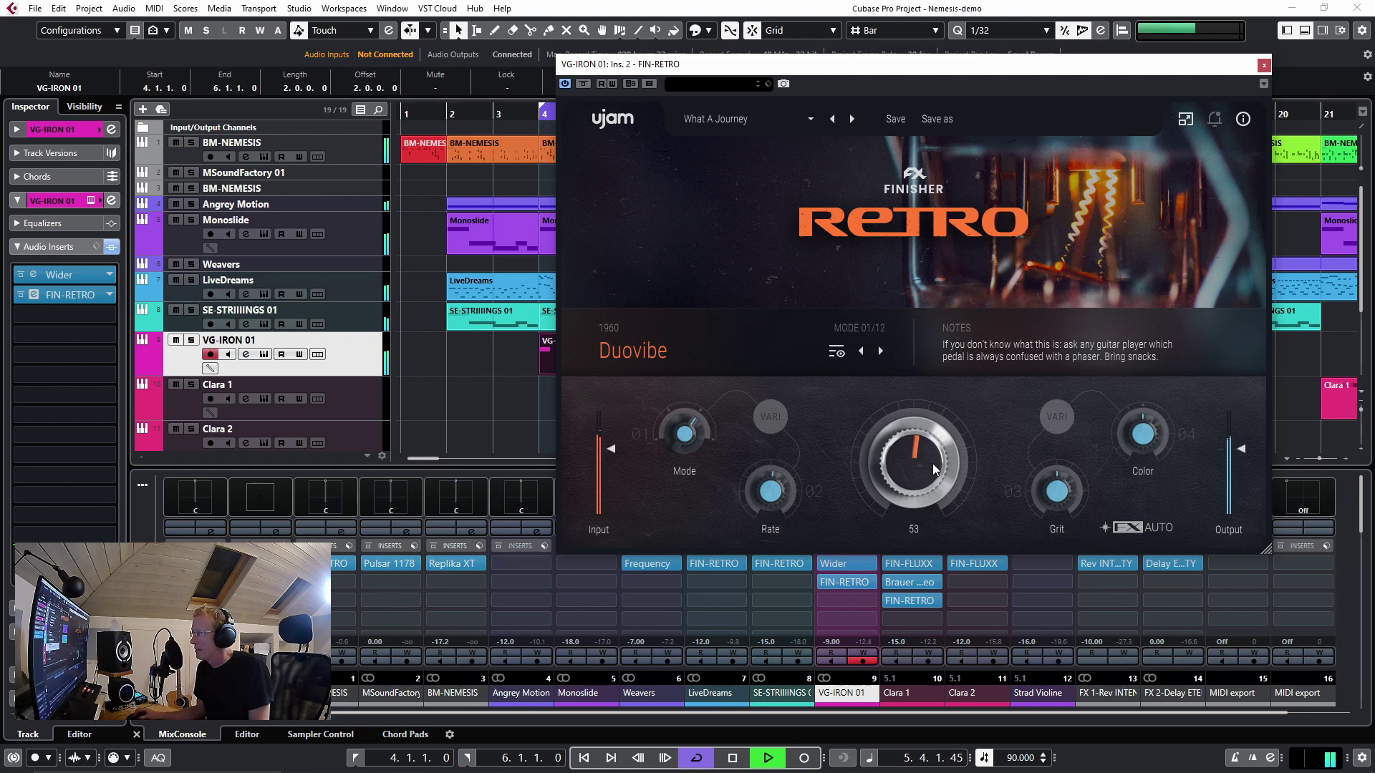
- Audition the 1980 modes Four-Track Recorder, Many Bits Delay and Mix Console Colors, and lower the Finisher amount for Mix Console Colors
{"action": "left_click", "coordinate": [634, 346]}
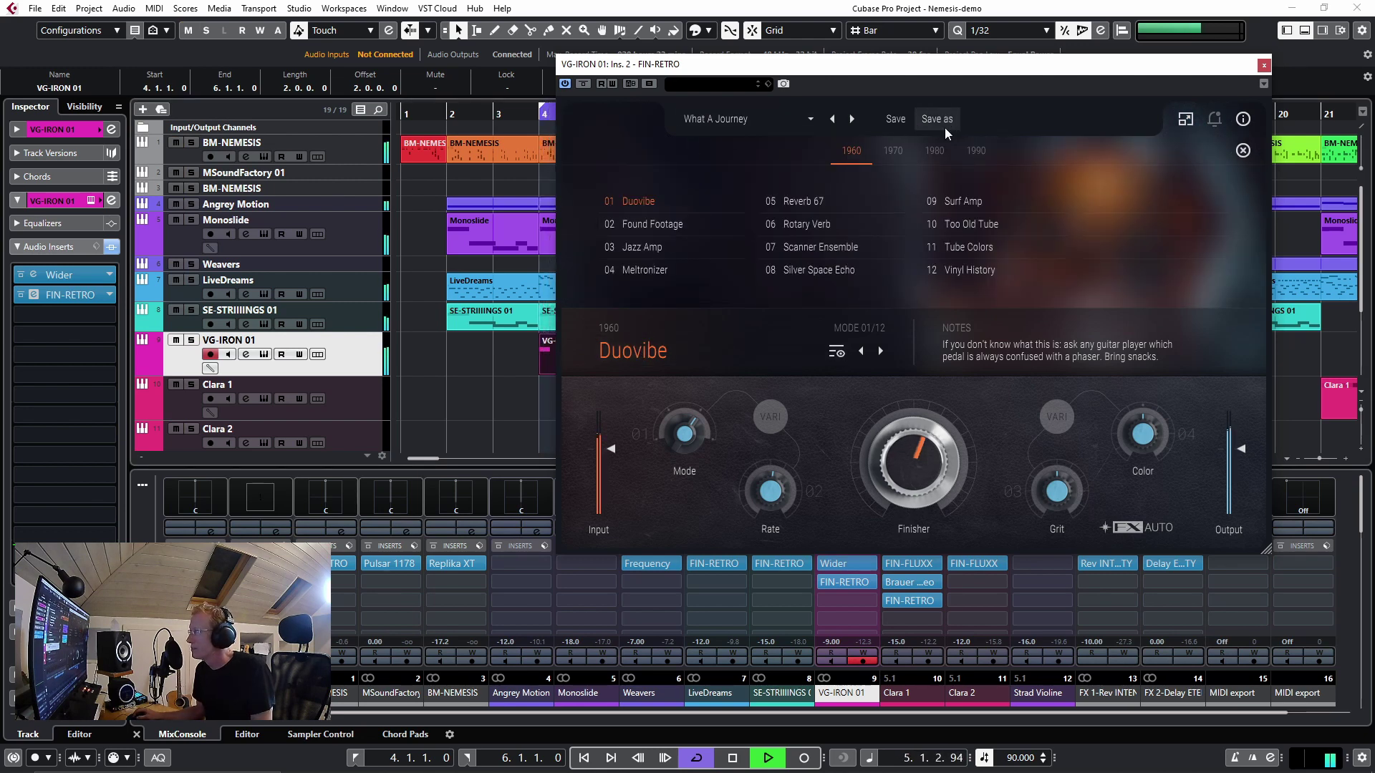
{"action": "left_click", "coordinate": [935, 150]}
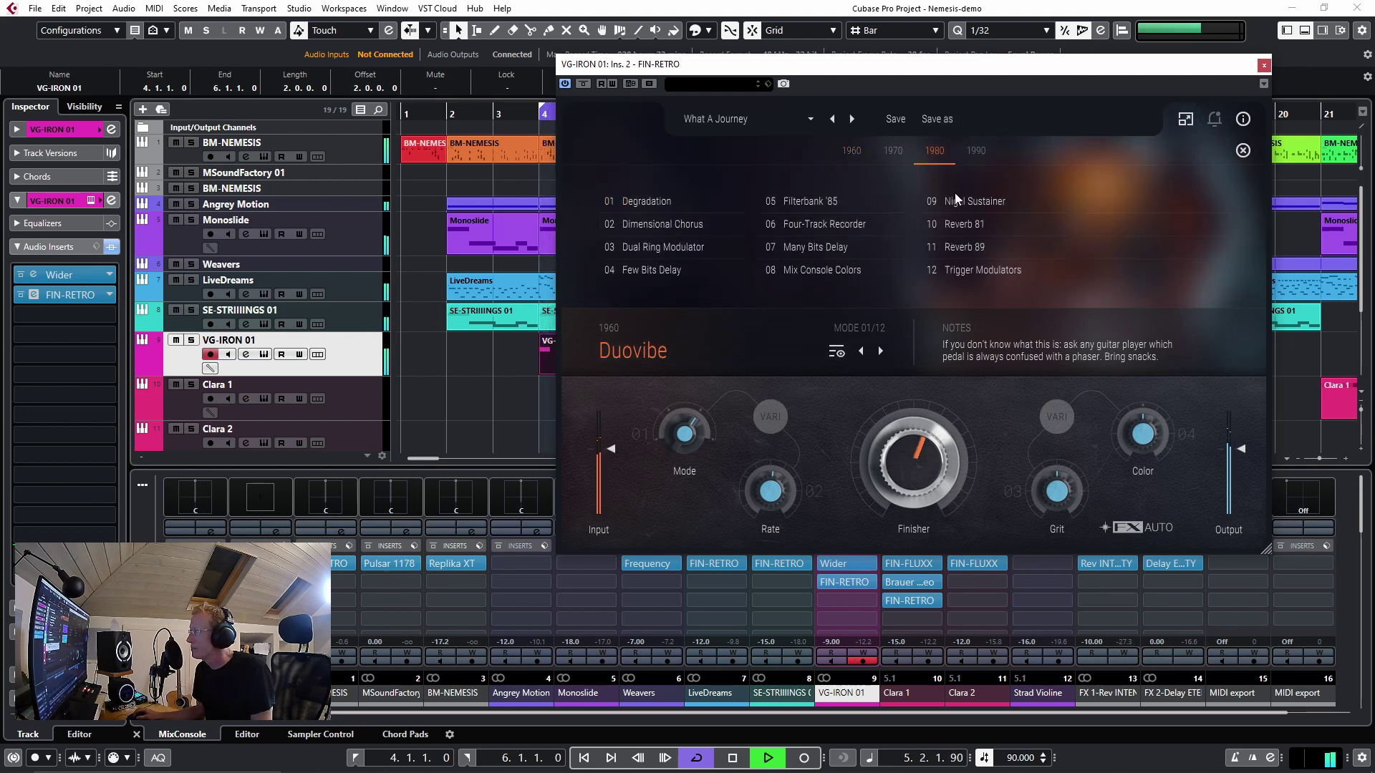
{"action": "left_click", "coordinate": [869, 229]}
{"action": "left_click", "coordinate": [827, 252]}
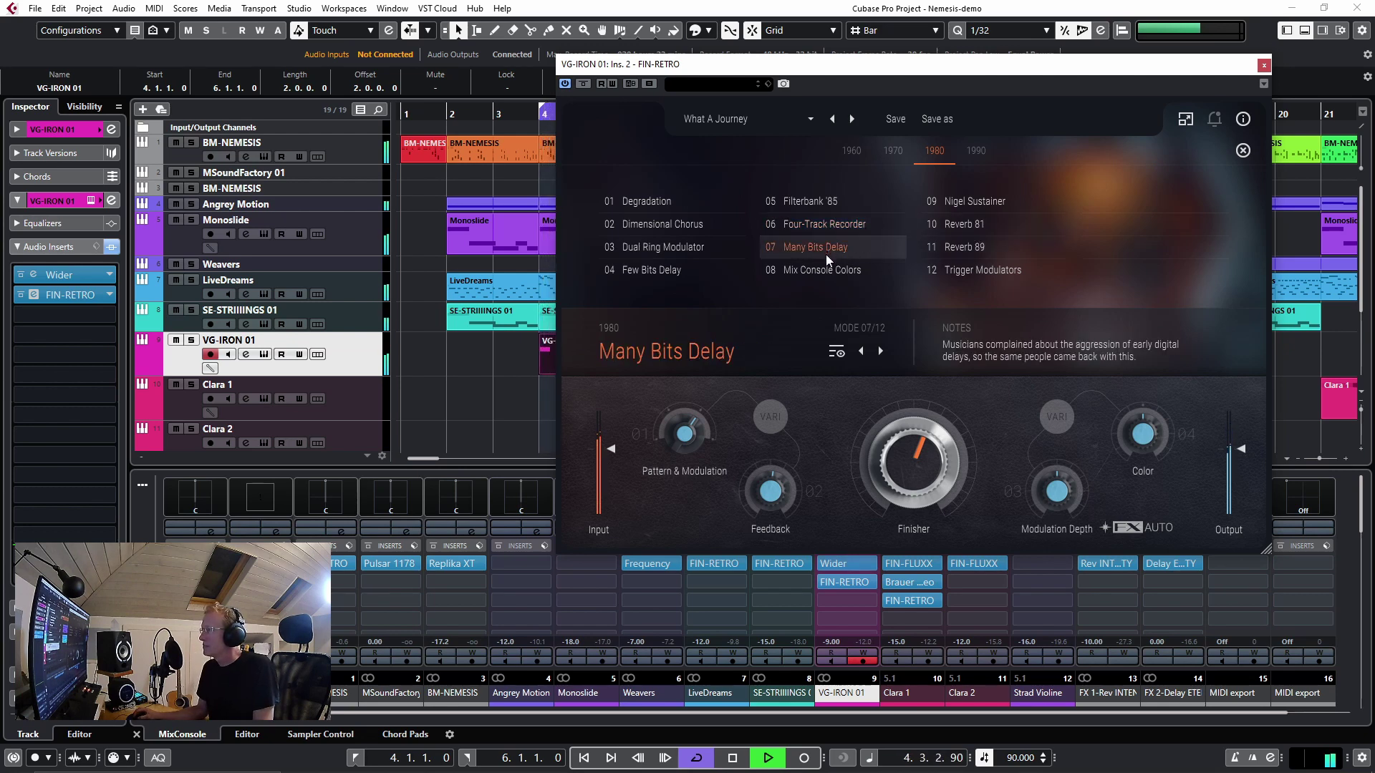
{"action": "left_click", "coordinate": [828, 269]}
{"action": "mouse_move", "coordinate": [900, 433]}
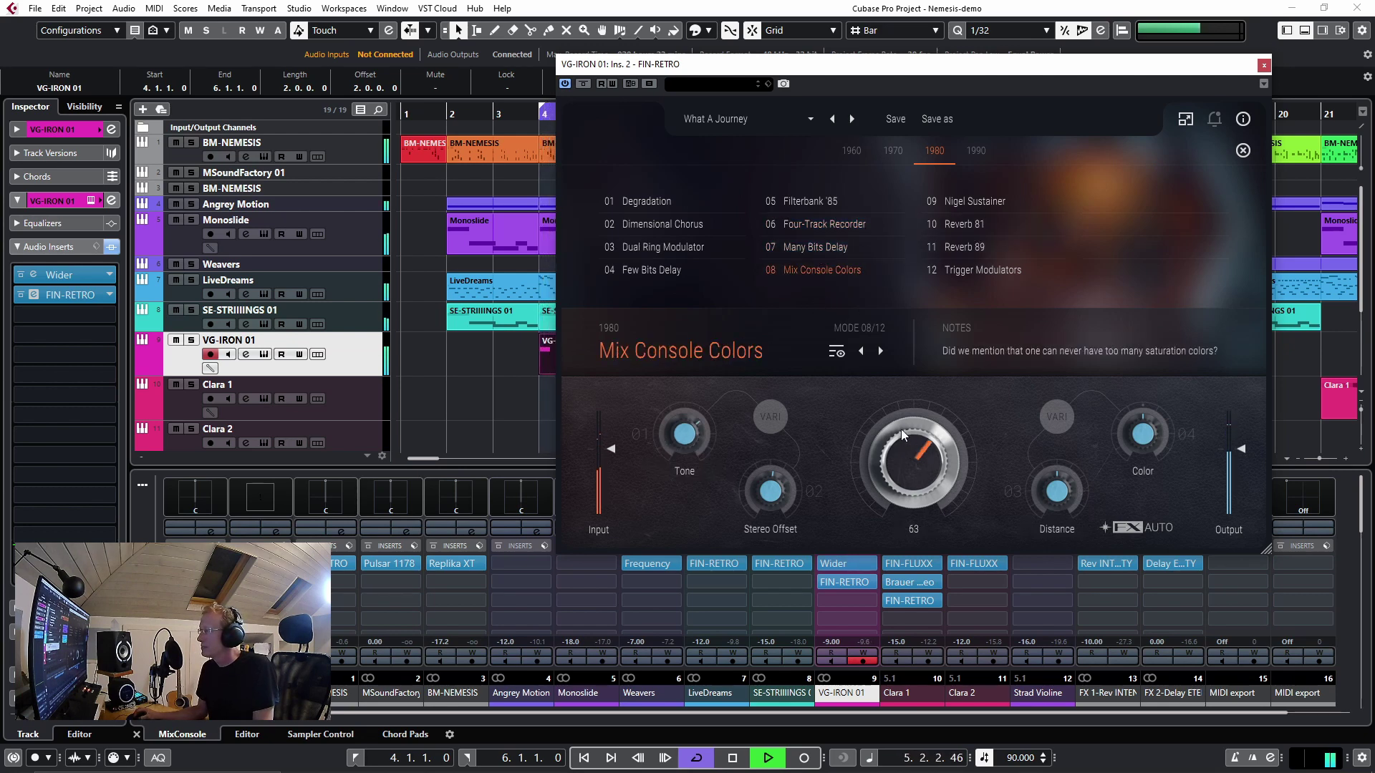
{"action": "left_click_drag", "start_coordinate": [900, 423], "coordinate": [894, 508]}
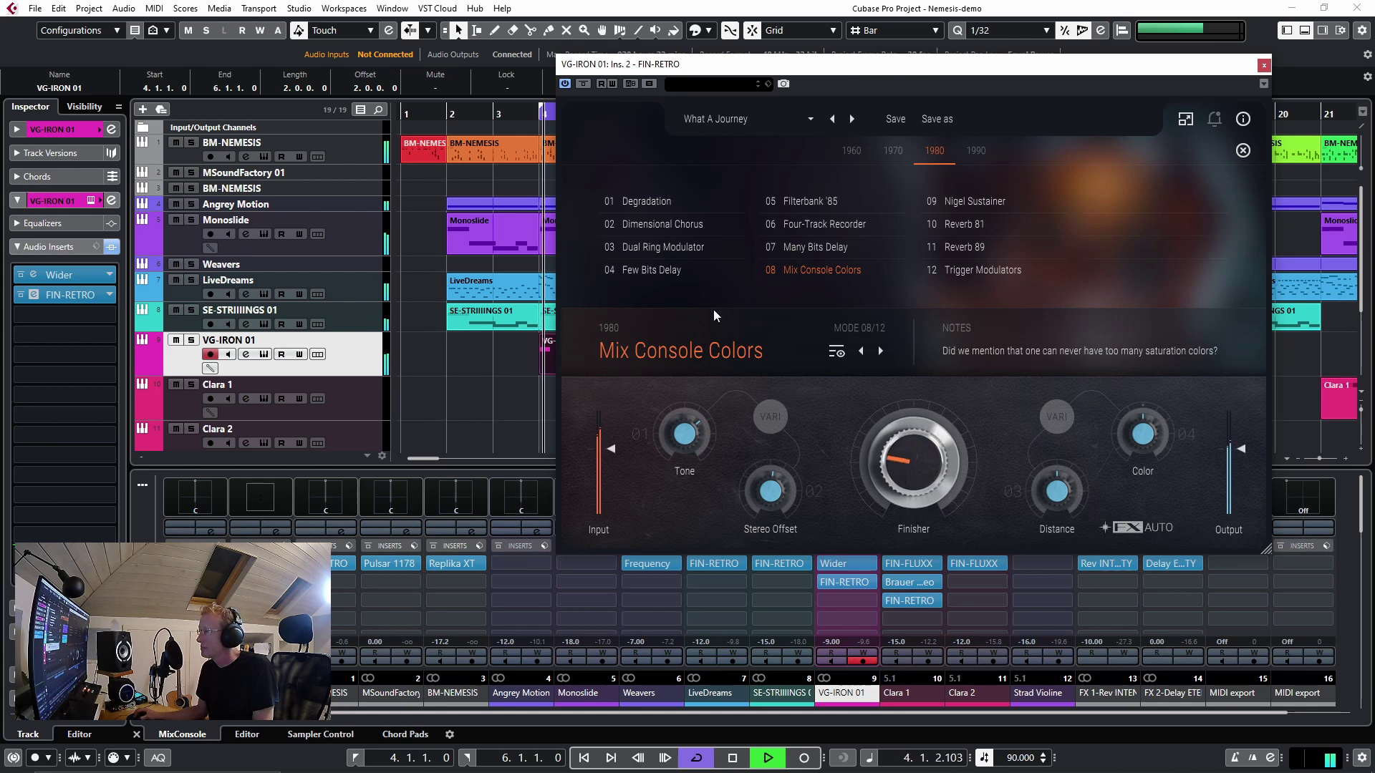
- Switch to the 1980 mode Dimensional Chorus and raise its Finisher amount to just past the middle with VG-IRON 01 soloed
{"action": "left_click", "coordinate": [671, 225]}
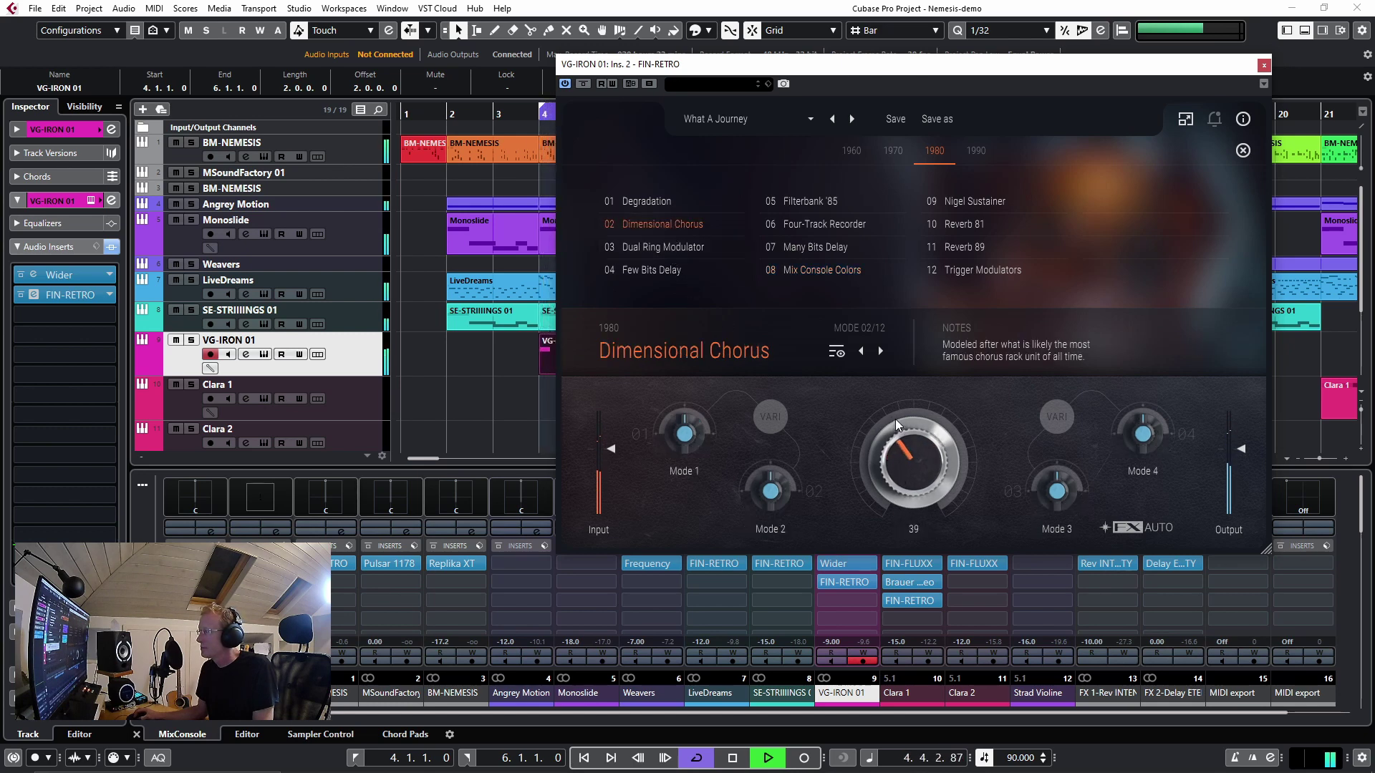
{"action": "left_click", "coordinate": [192, 339]}
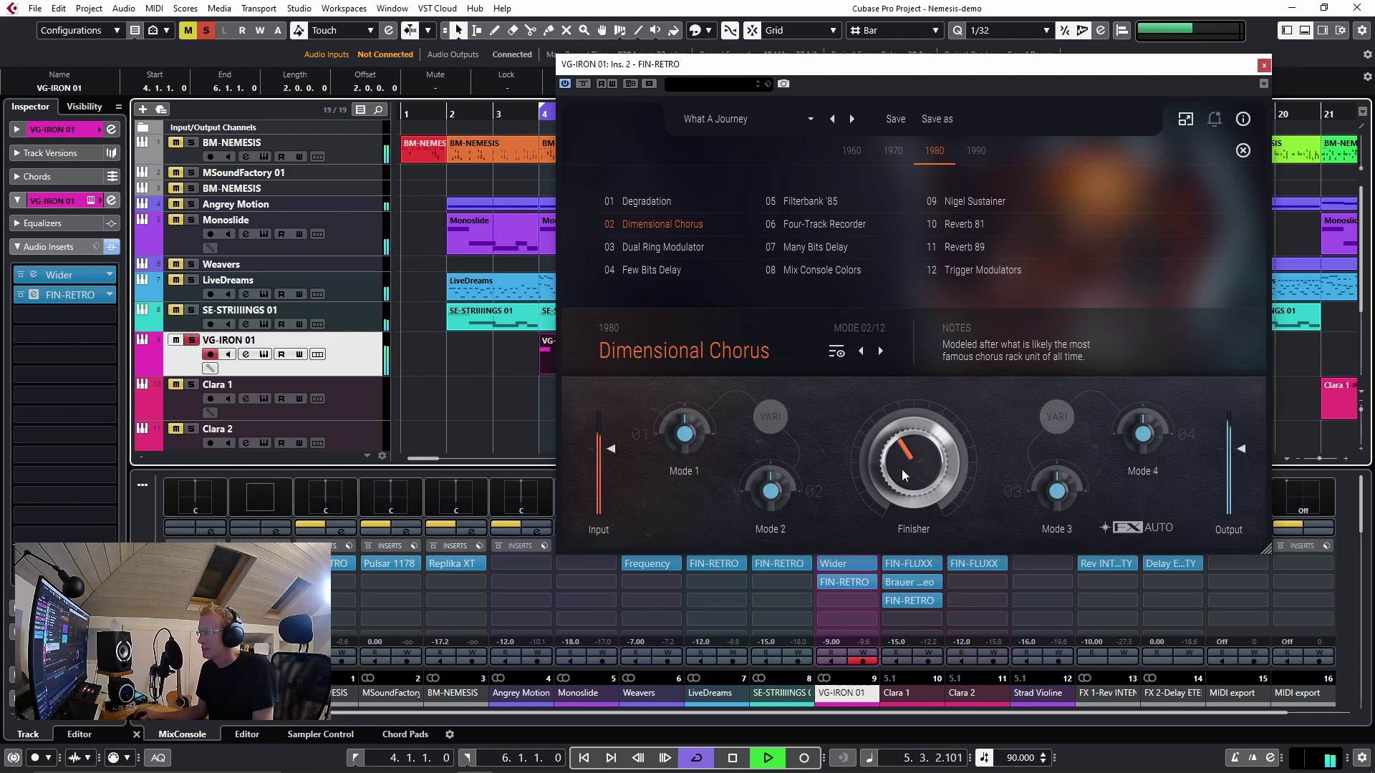
{"action": "left_click_drag", "start_coordinate": [901, 469], "coordinate": [913, 441]}
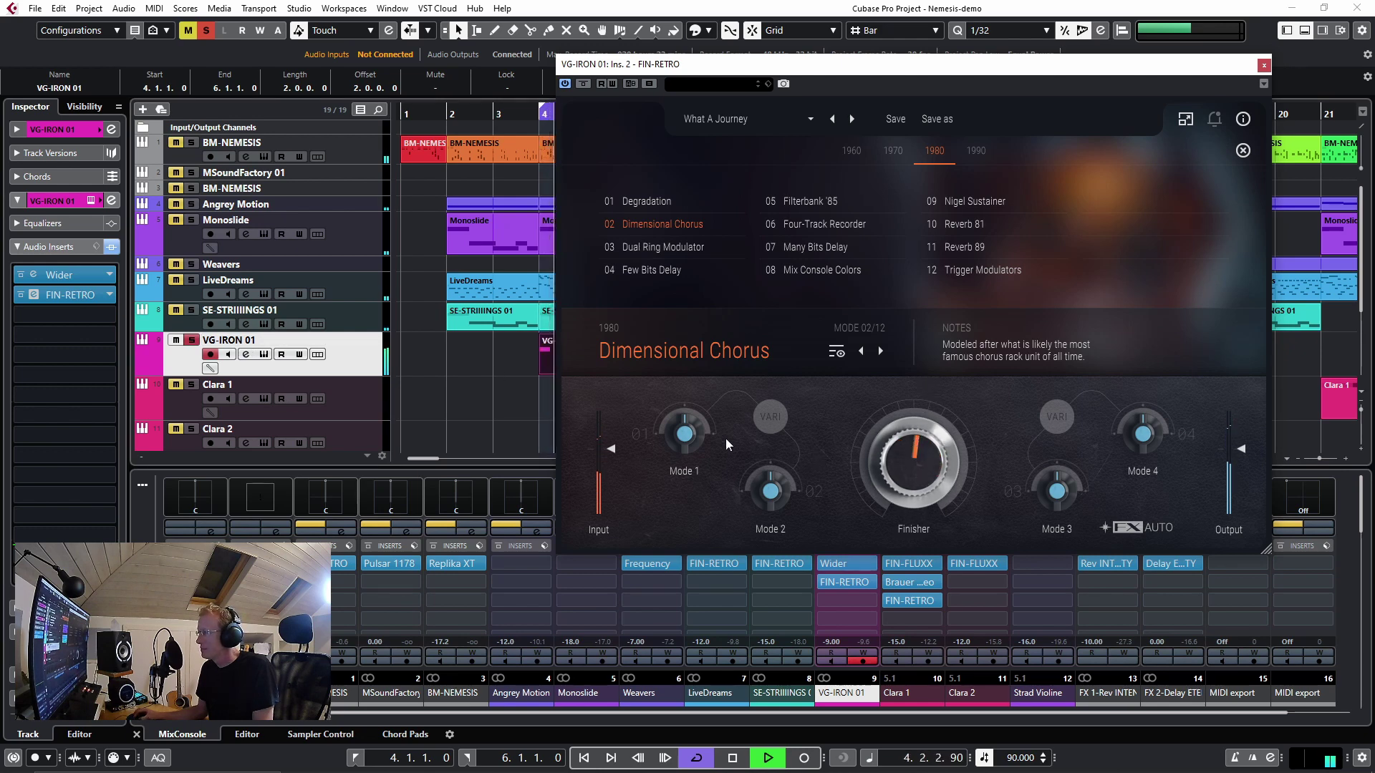
- Toggle the Retro plug-in's bypass on and off to compare the guitar sound, and lower Dimensional Chorus's Finisher amount
{"action": "left_click", "coordinate": [583, 85]}
{"action": "left_click", "coordinate": [583, 84]}
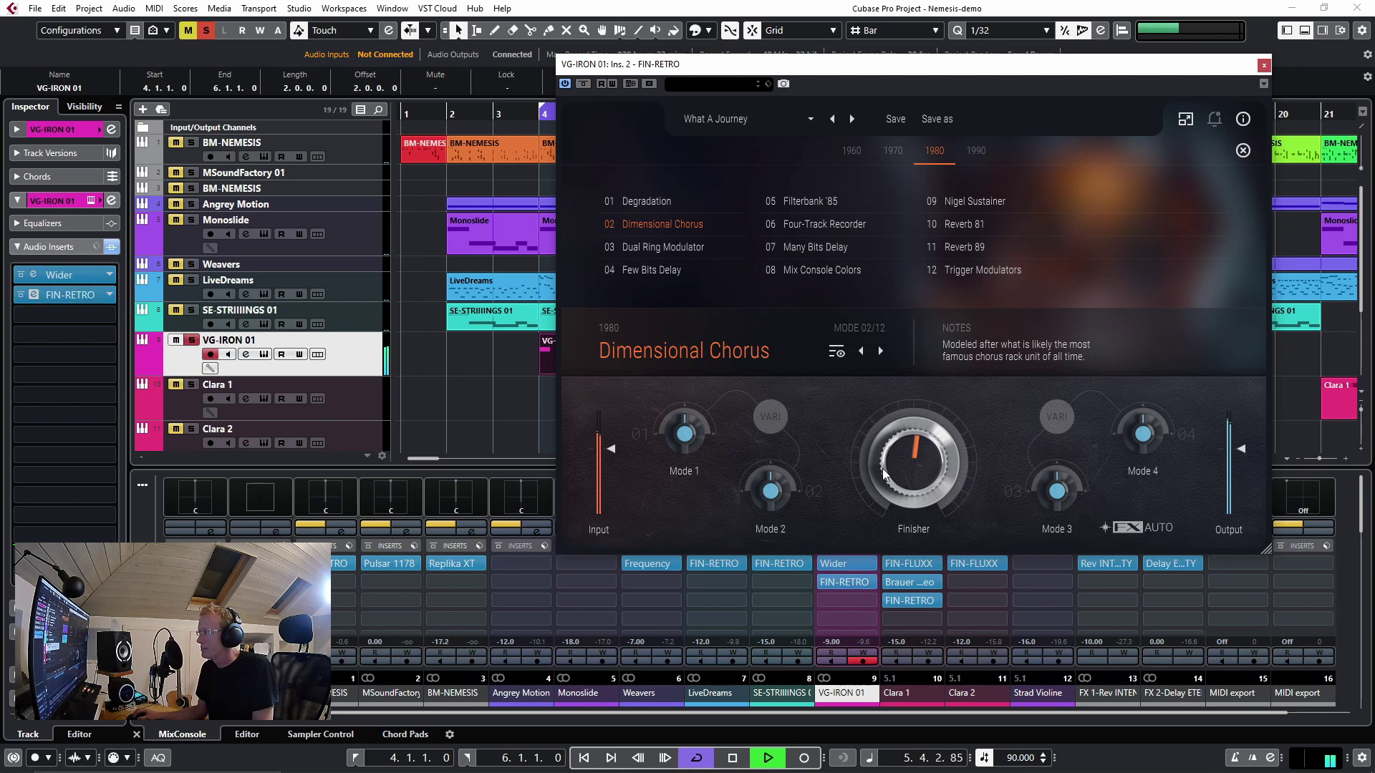
{"action": "left_click_drag", "start_coordinate": [882, 468], "coordinate": [922, 514]}
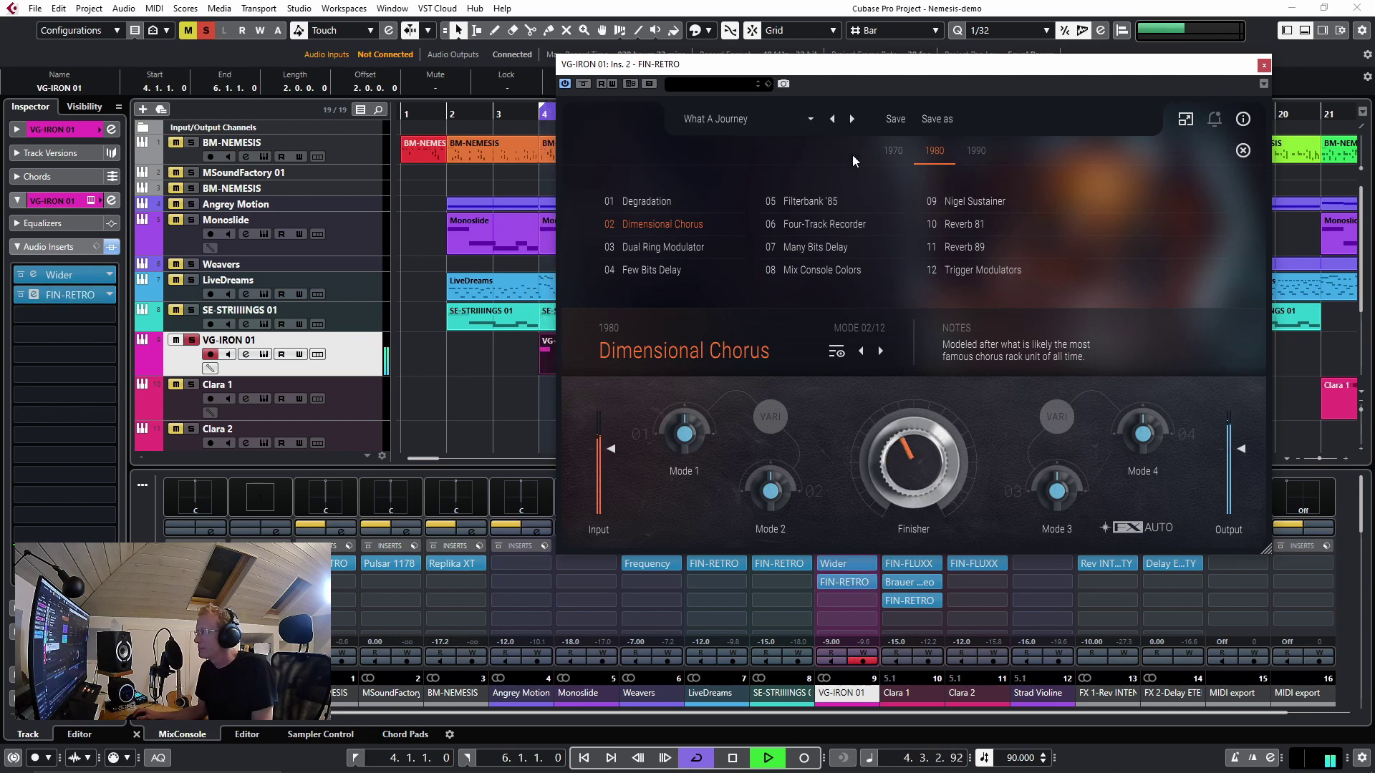
- Switch VG-IRON 01's Retro plug-in to the 1960 mode Scanner Ensemble and lower its Finisher amount slightly with all solos cleared
{"action": "left_click", "coordinate": [852, 155]}
{"action": "left_click", "coordinate": [828, 248]}
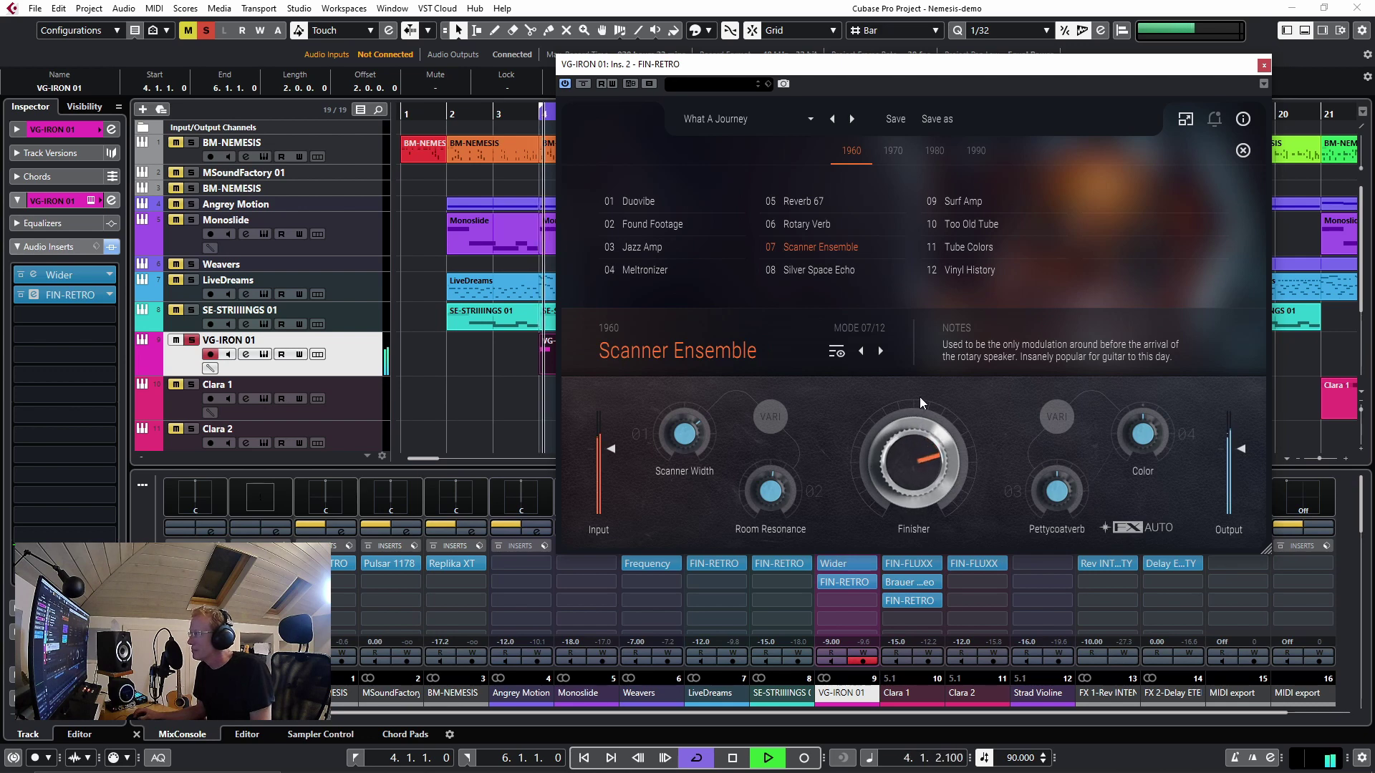
{"action": "left_click", "coordinate": [207, 30]}
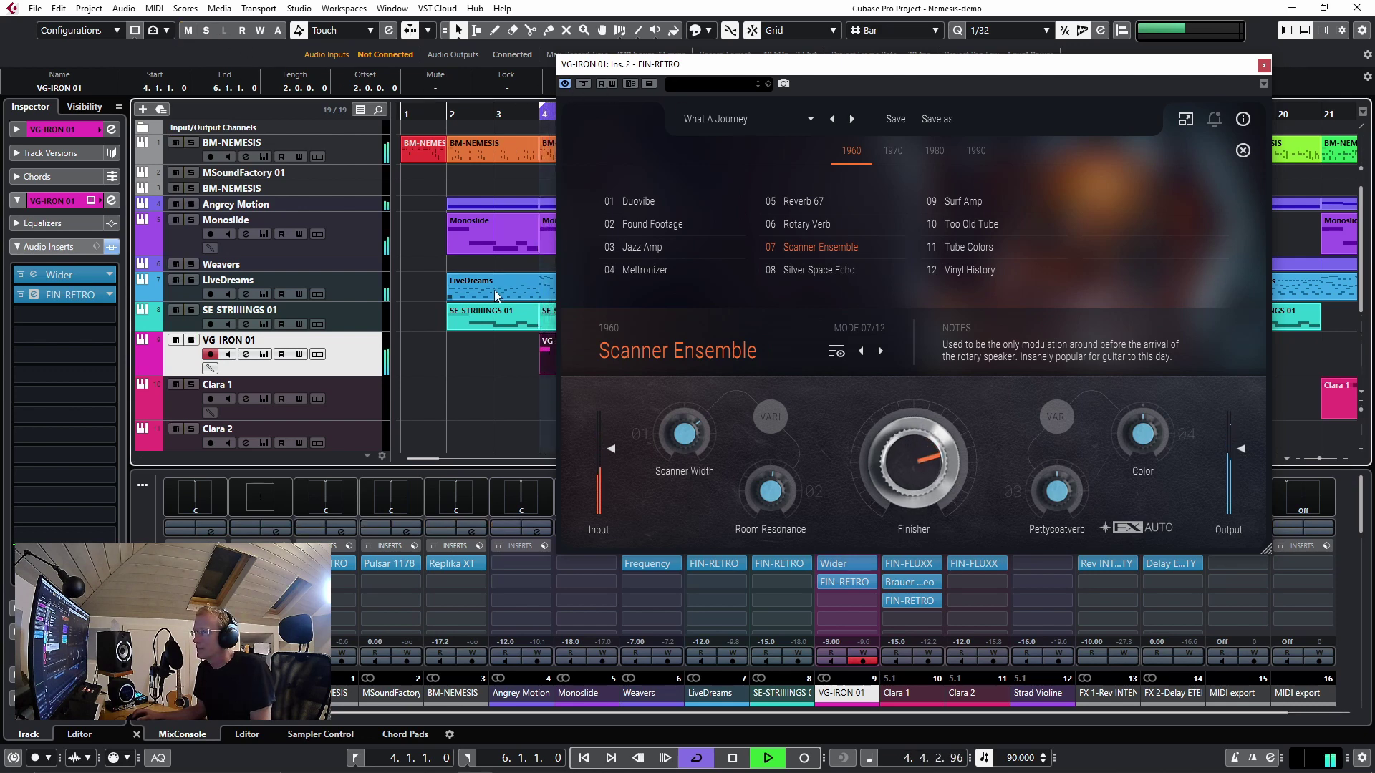
{"action": "left_click_drag", "start_coordinate": [897, 441], "coordinate": [907, 466]}
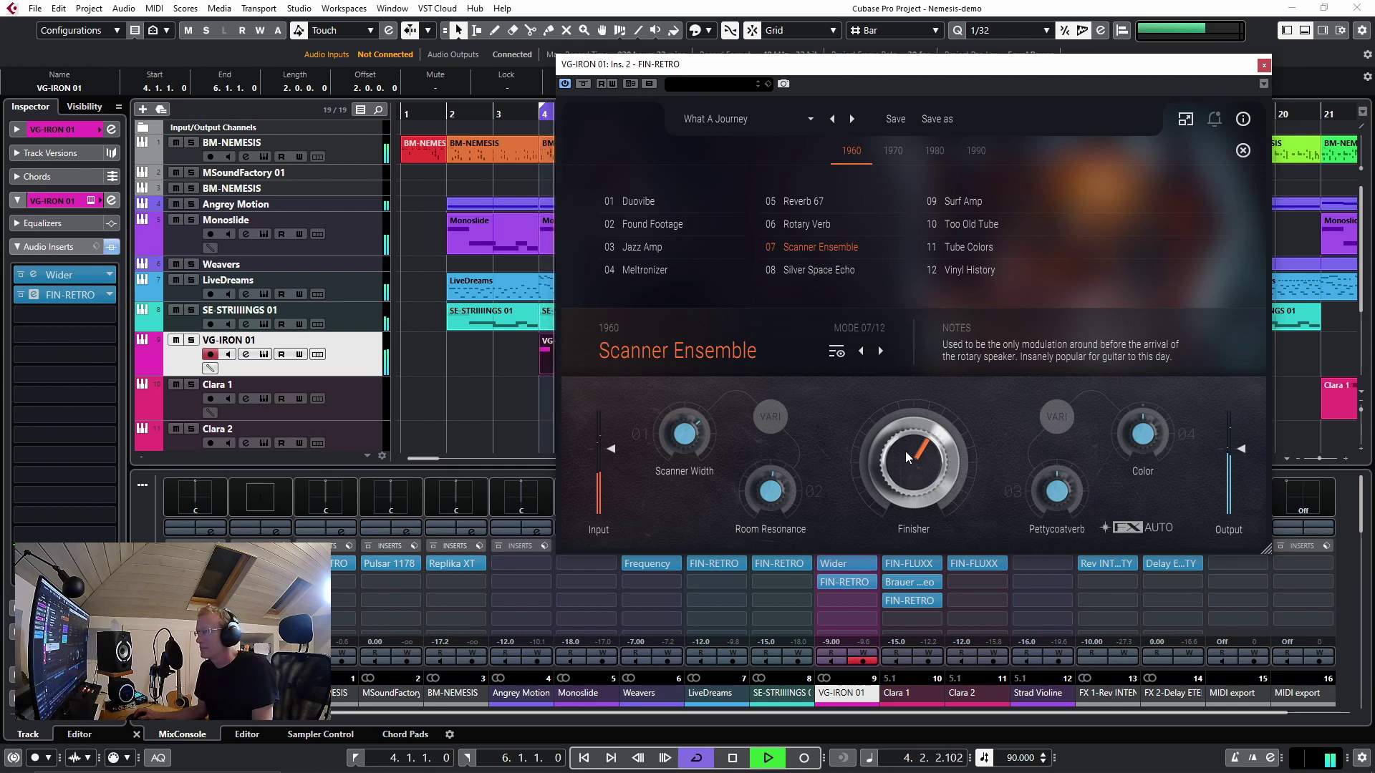
{"action": "key", "text": "space"}
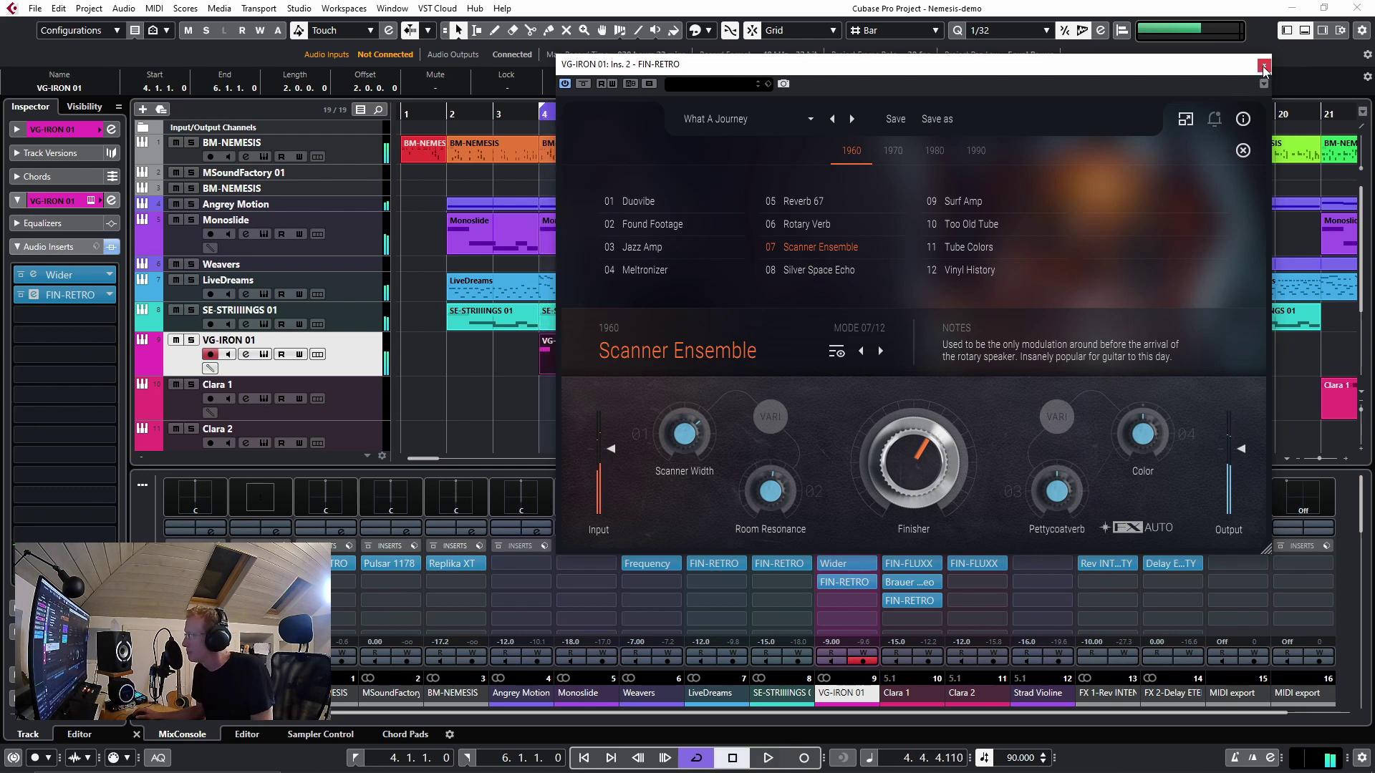
{"action": "left_click", "coordinate": [1263, 65]}
- Loop the first Strad Violine clip from bar 6 to bar 8 and solo the Strad Violine track
{"action": "scroll", "coordinate": [1049, 269], "scroll_direction": "down", "scroll_amount": 2}
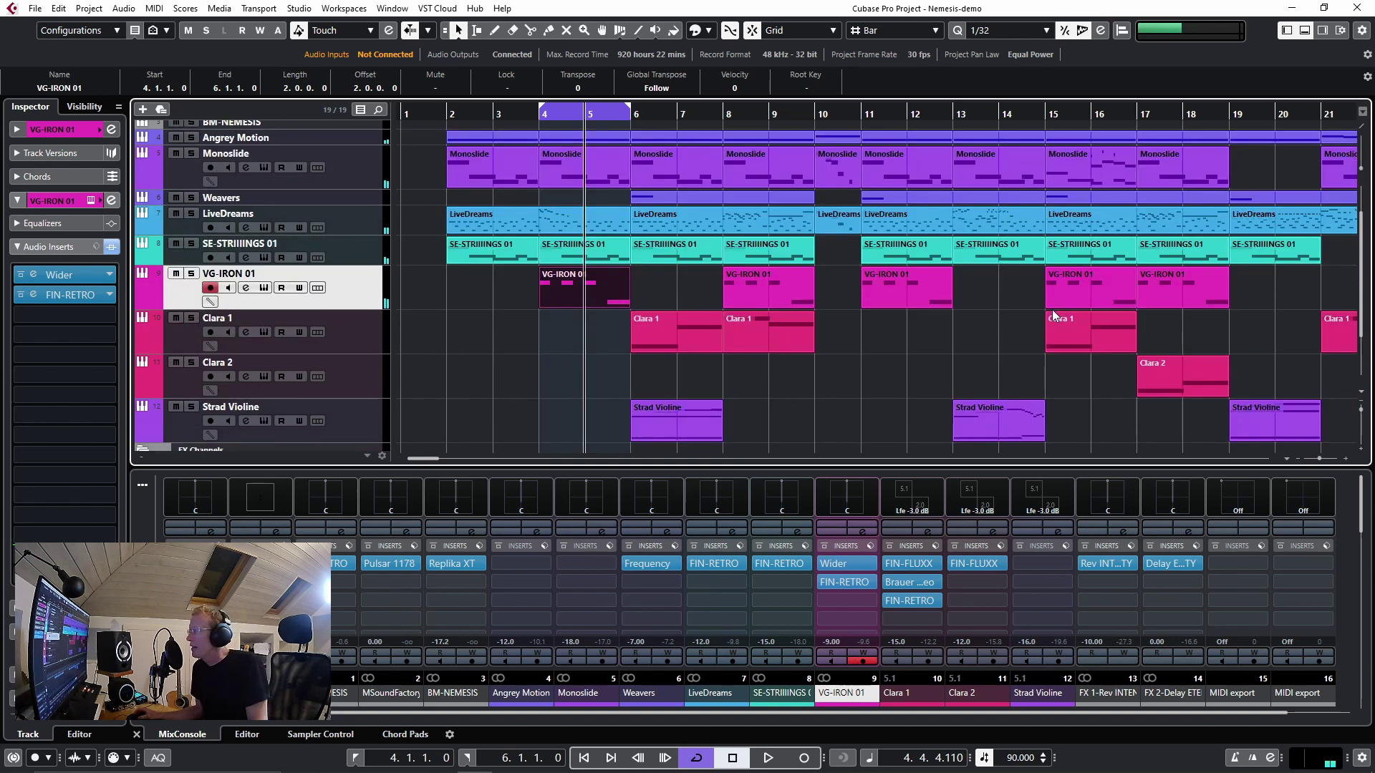
{"action": "scroll", "coordinate": [1050, 309], "scroll_direction": "down", "scroll_amount": 2}
{"action": "left_click", "coordinate": [364, 362]}
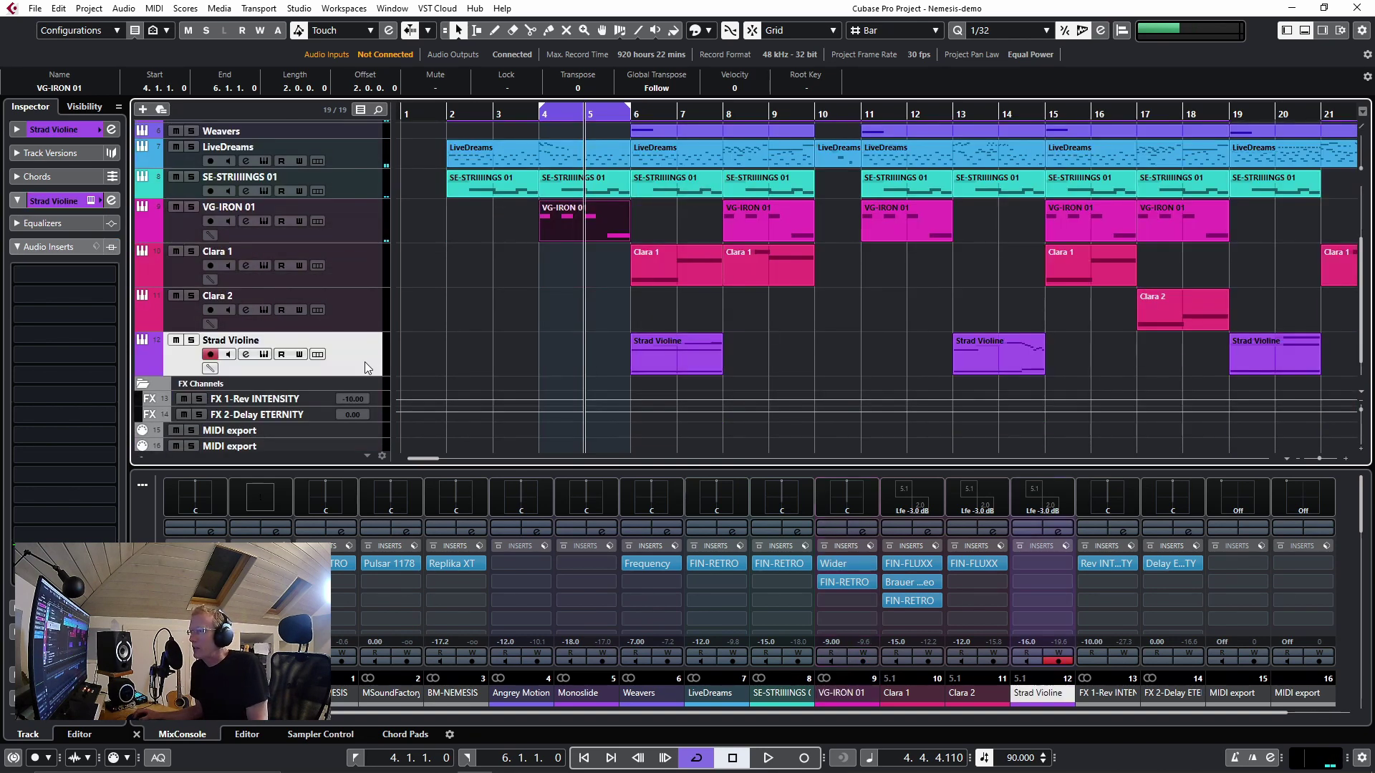
{"action": "left_click", "coordinate": [630, 113]}
{"action": "left_click", "coordinate": [692, 356]}
{"action": "key", "text": "p"}
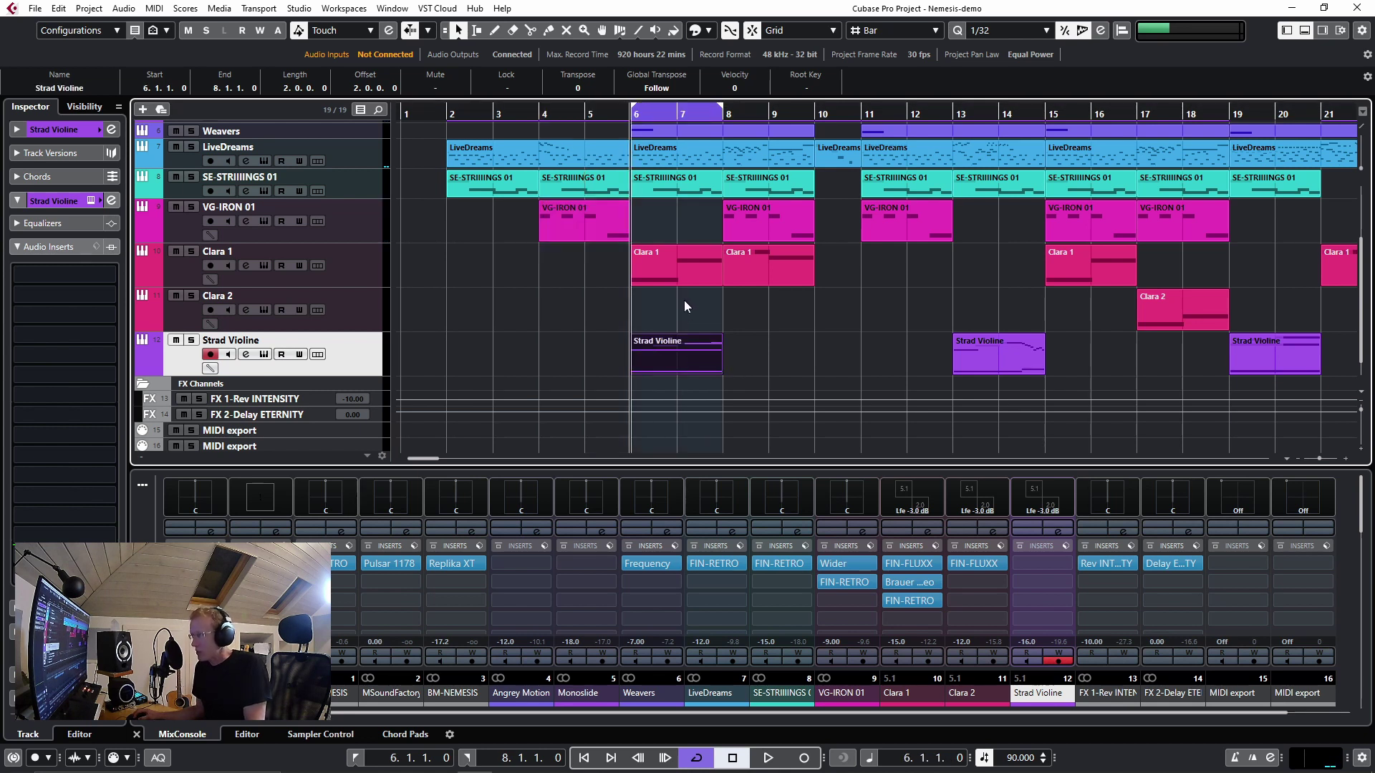
{"action": "key", "text": "s"}
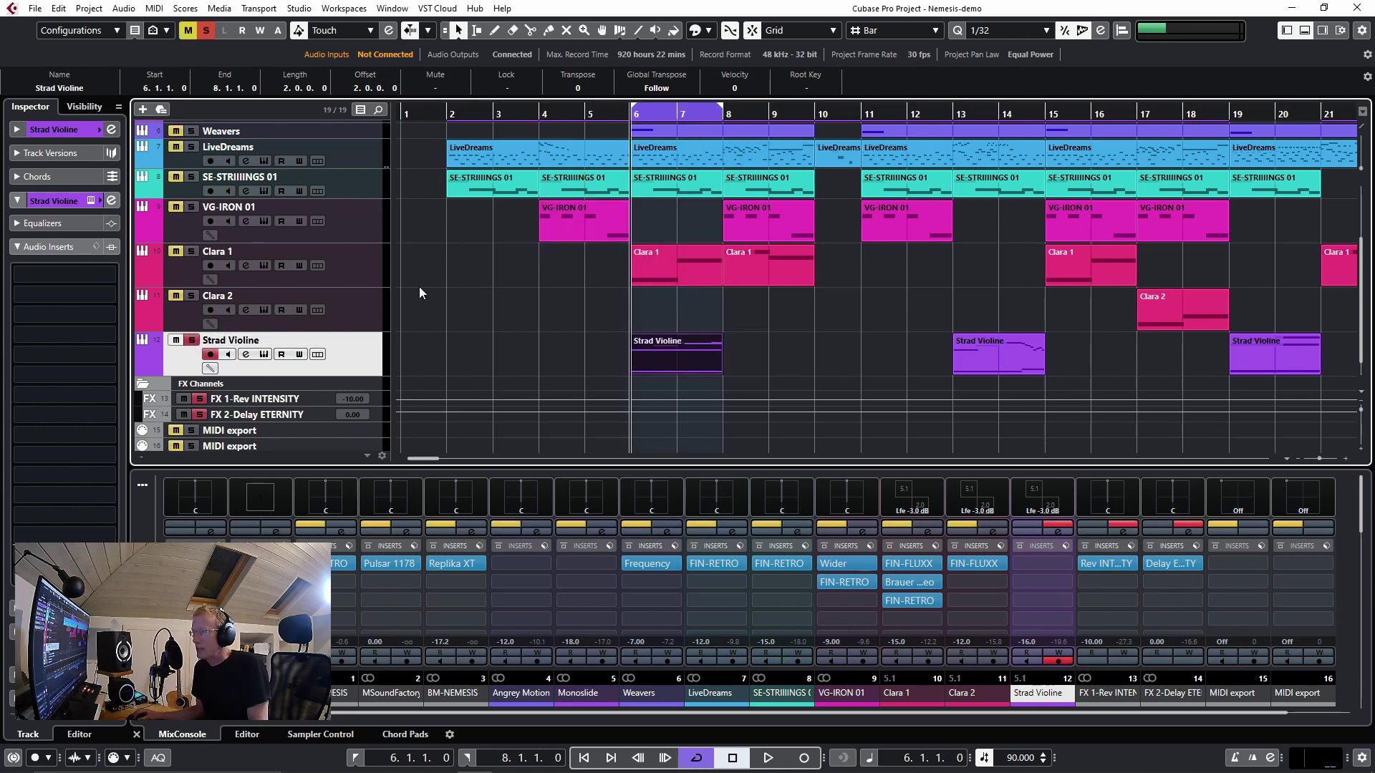
- Load FIN-RETRO into the first insert slot of the Strad Violine track during playback
{"action": "left_click", "coordinate": [109, 278]}
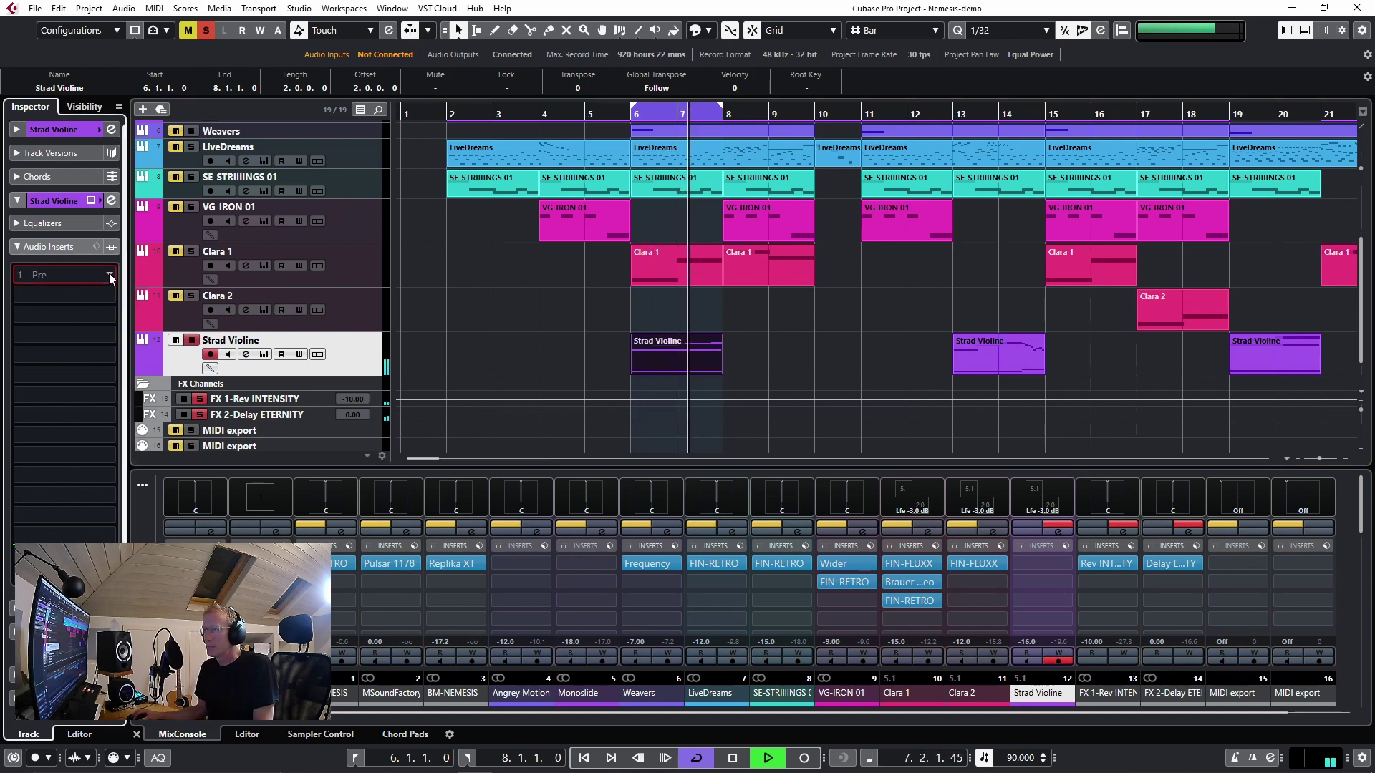
{"action": "type", "text": "ret"}
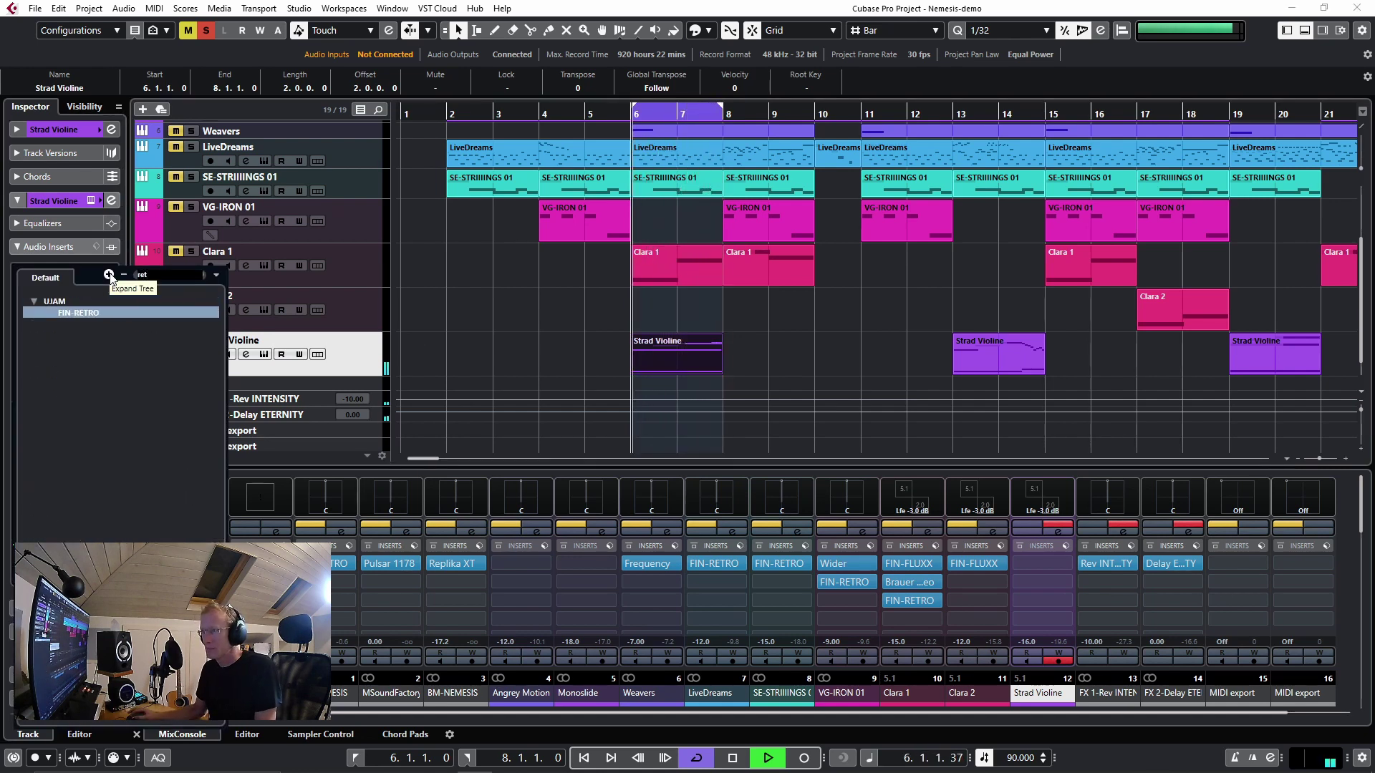
{"action": "left_click", "coordinate": [101, 312]}
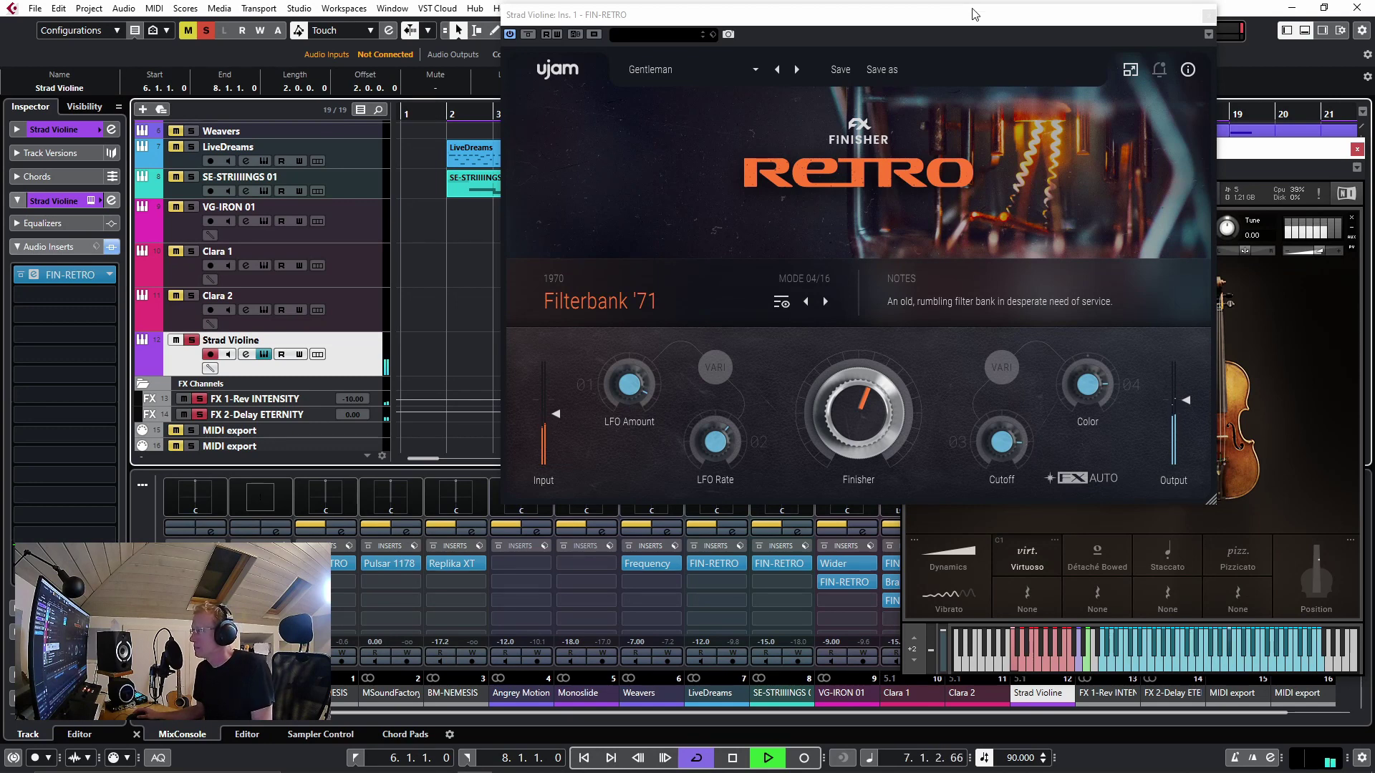
- Raise the Finisher amount of Strad Violine's Gentleman preset and clear all solos to hear it in the mix
{"action": "left_click", "coordinate": [870, 400]}
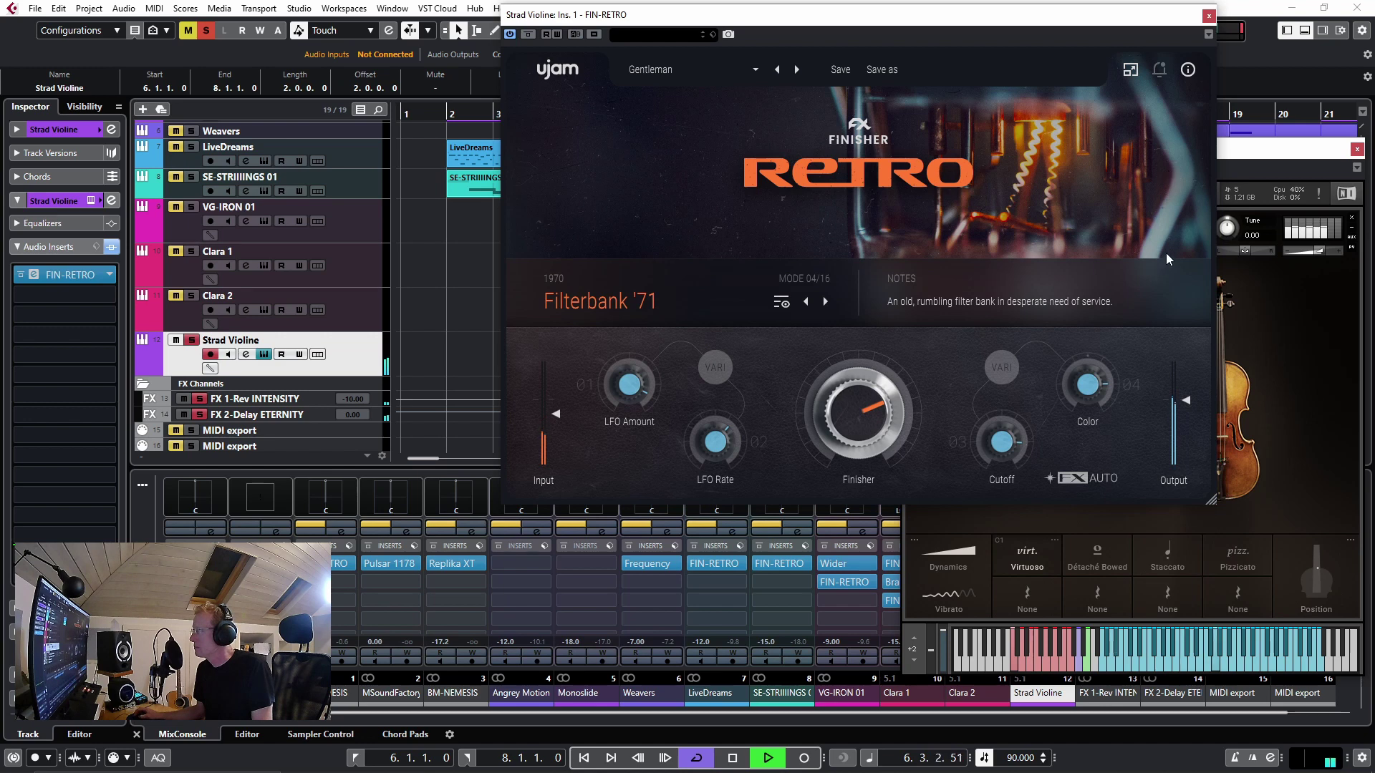
{"action": "left_click", "coordinate": [206, 30]}
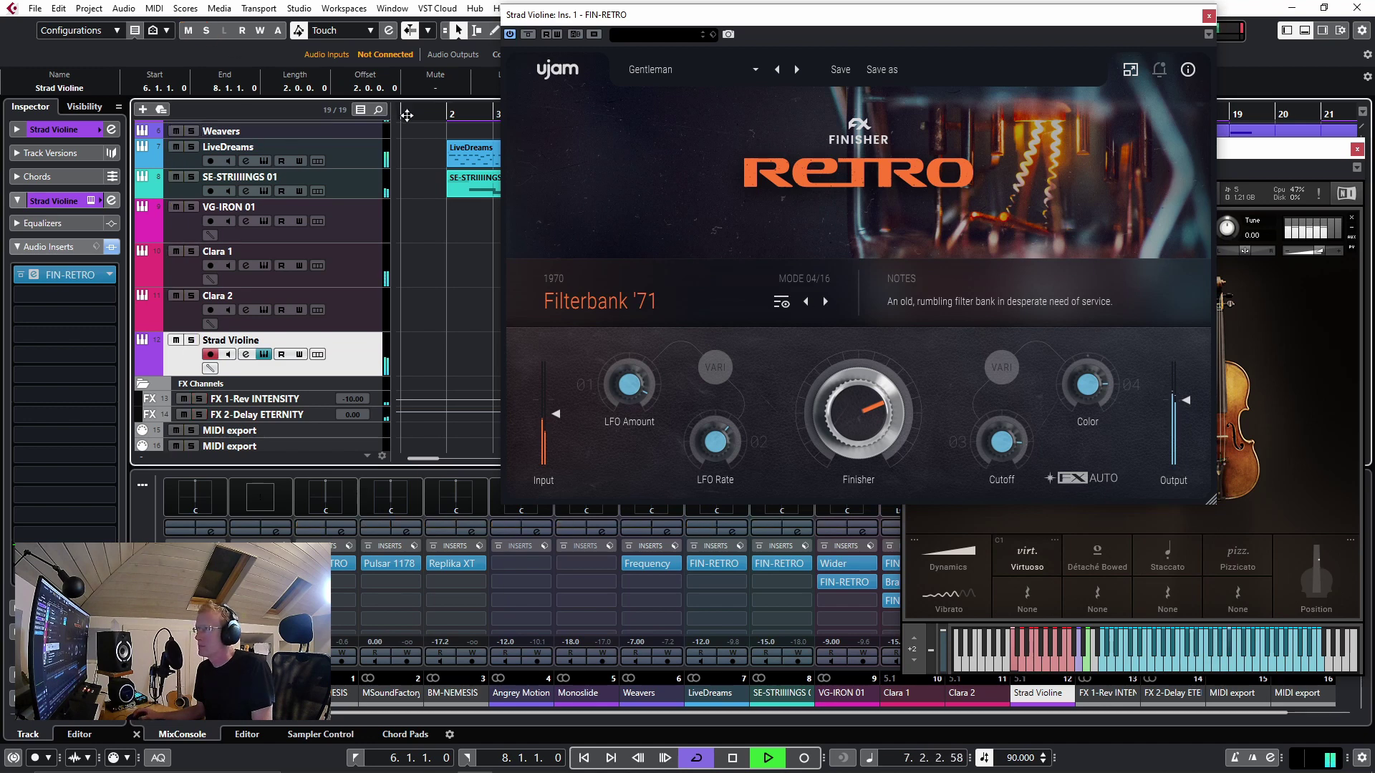